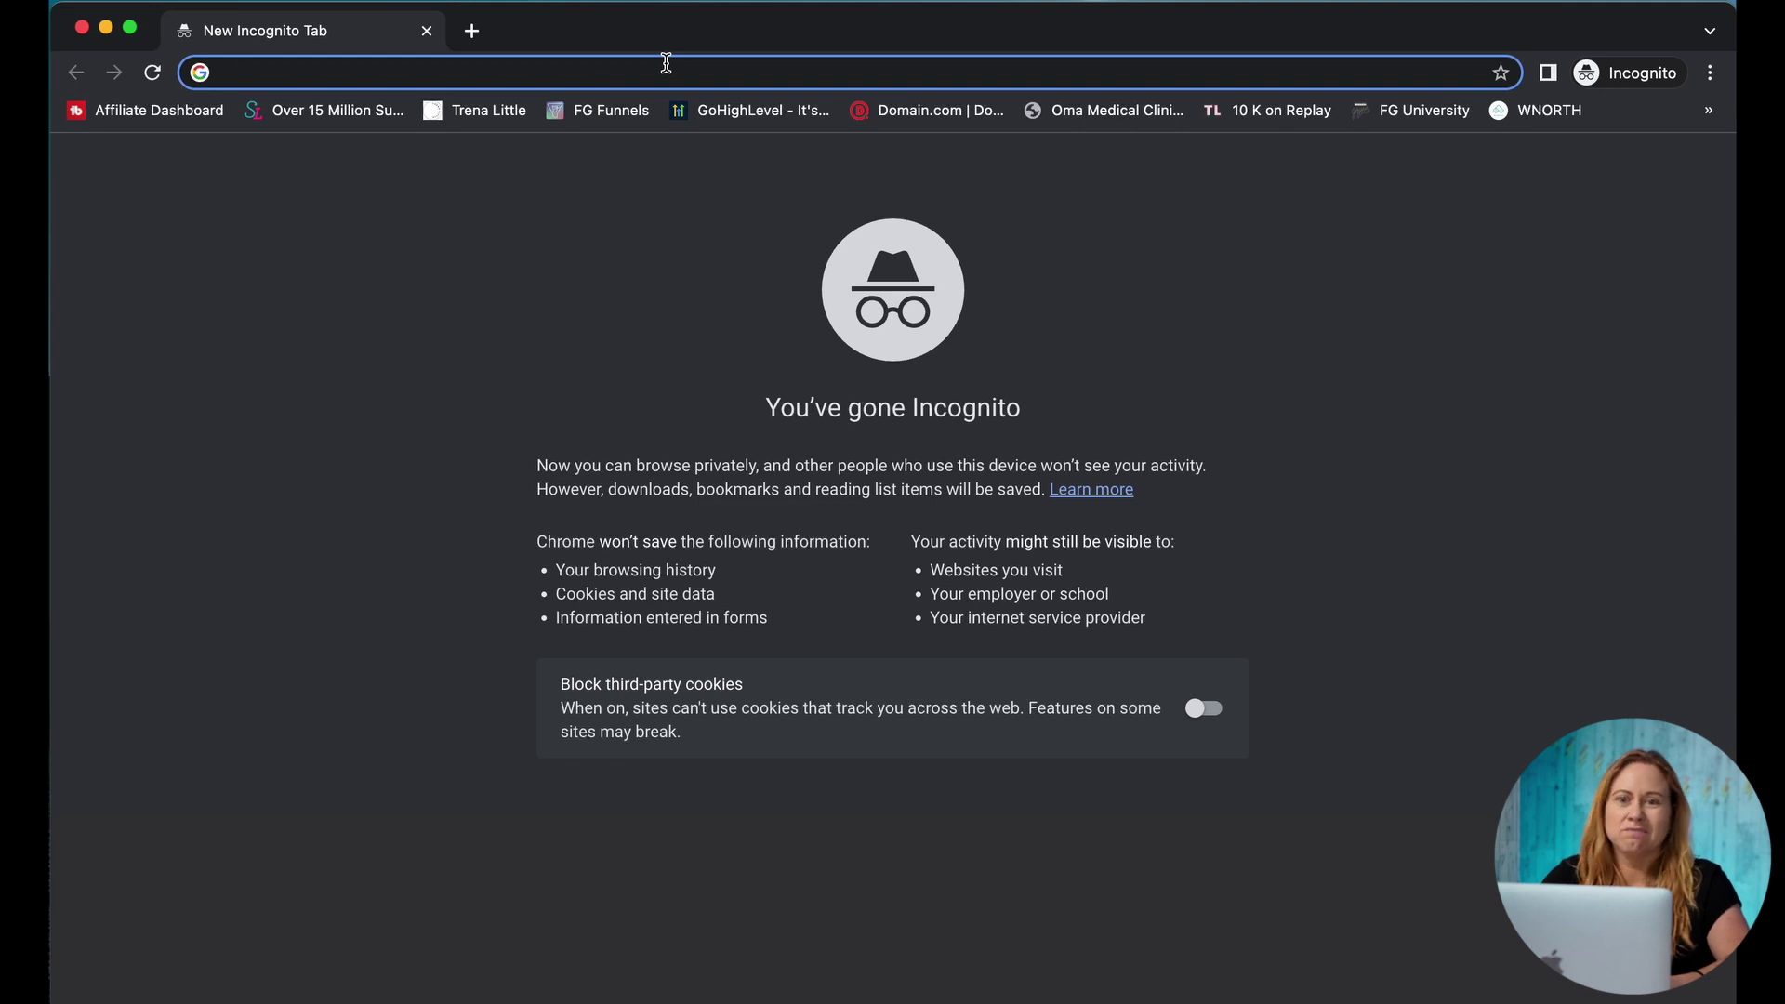
Step: Enter 'chat gpt' in the Incognito tab's address bar
{"action": "type", "text": "chat g"}
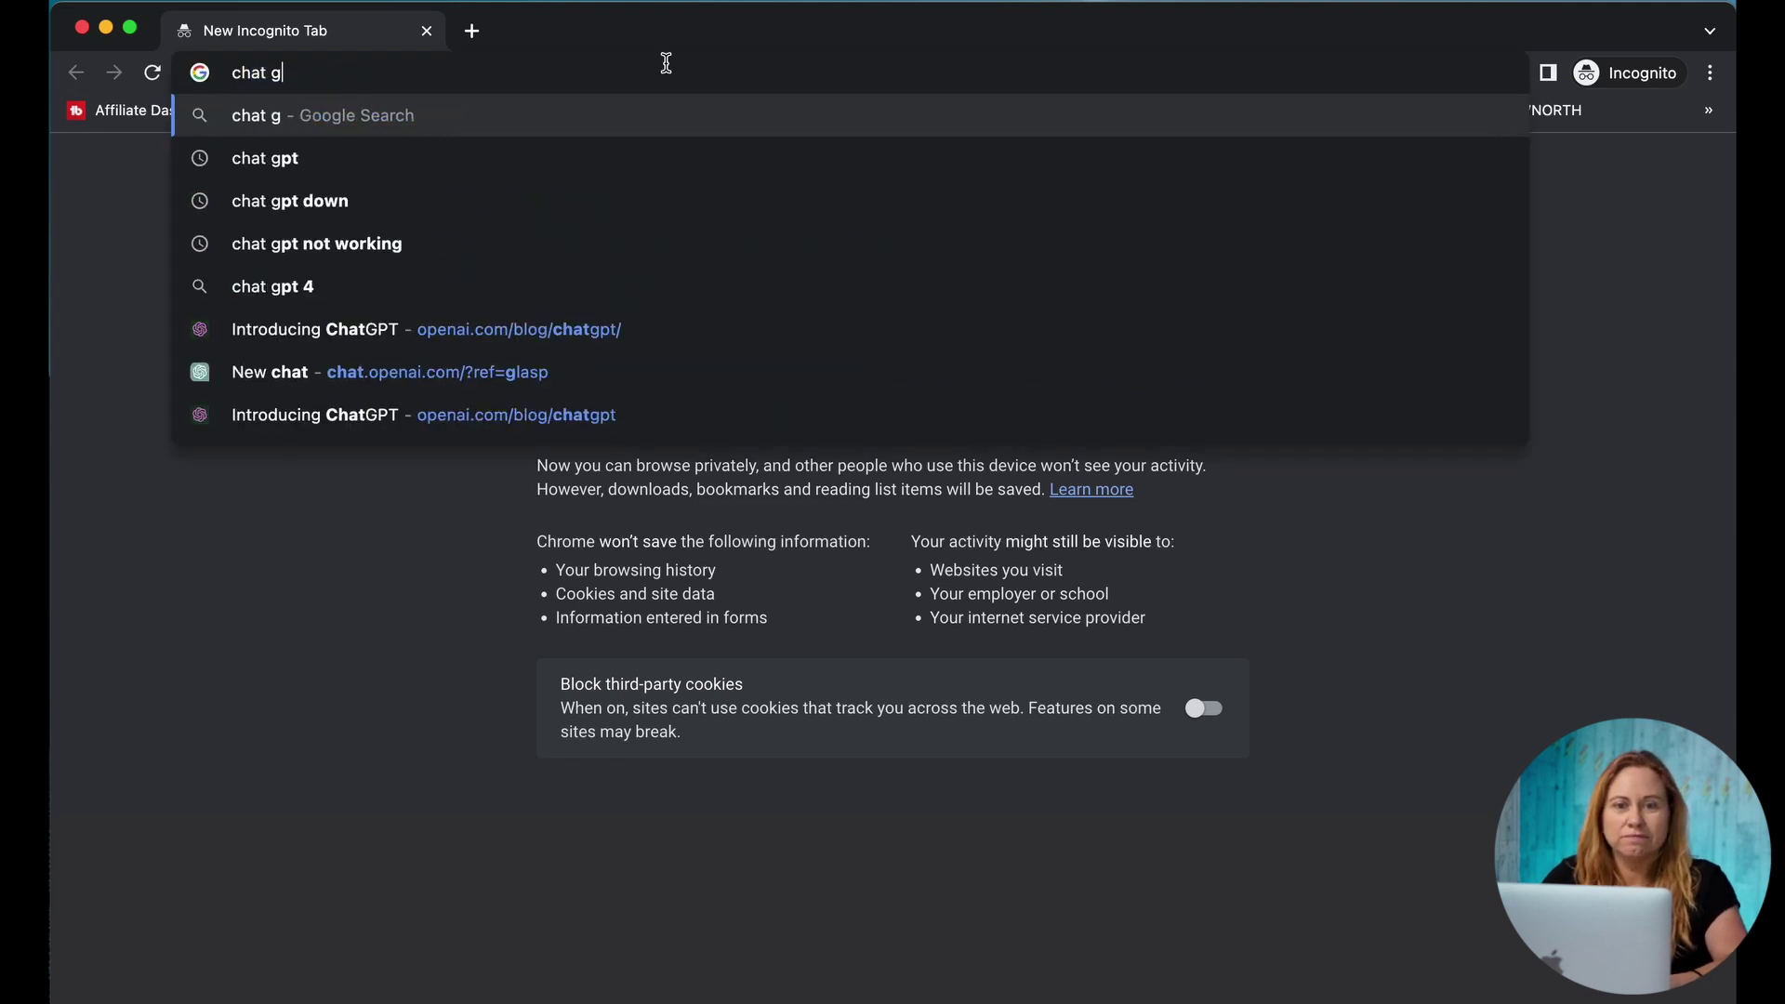
{"action": "type", "text": "pt"}
Step: Search for 'chat gpt' and open ChatGPT from OpenAI's Introducing ChatGPT article
{"action": "key", "text": "Return"}
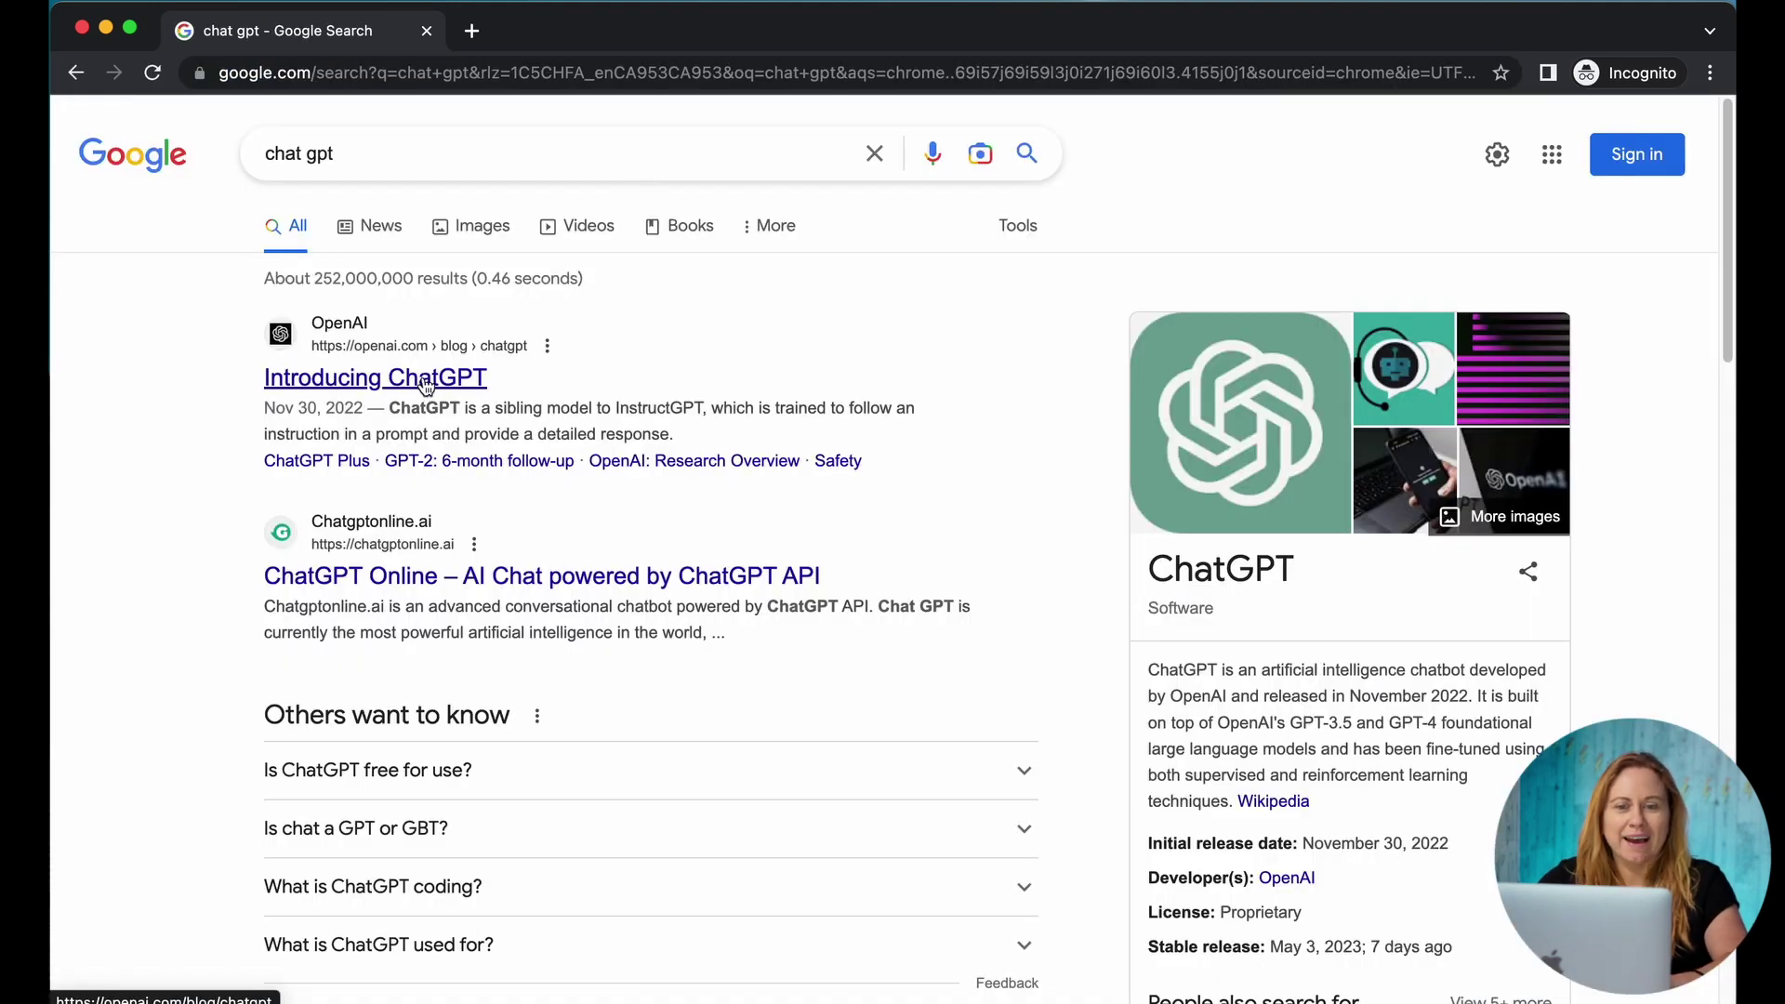
{"action": "left_click", "coordinate": [425, 383]}
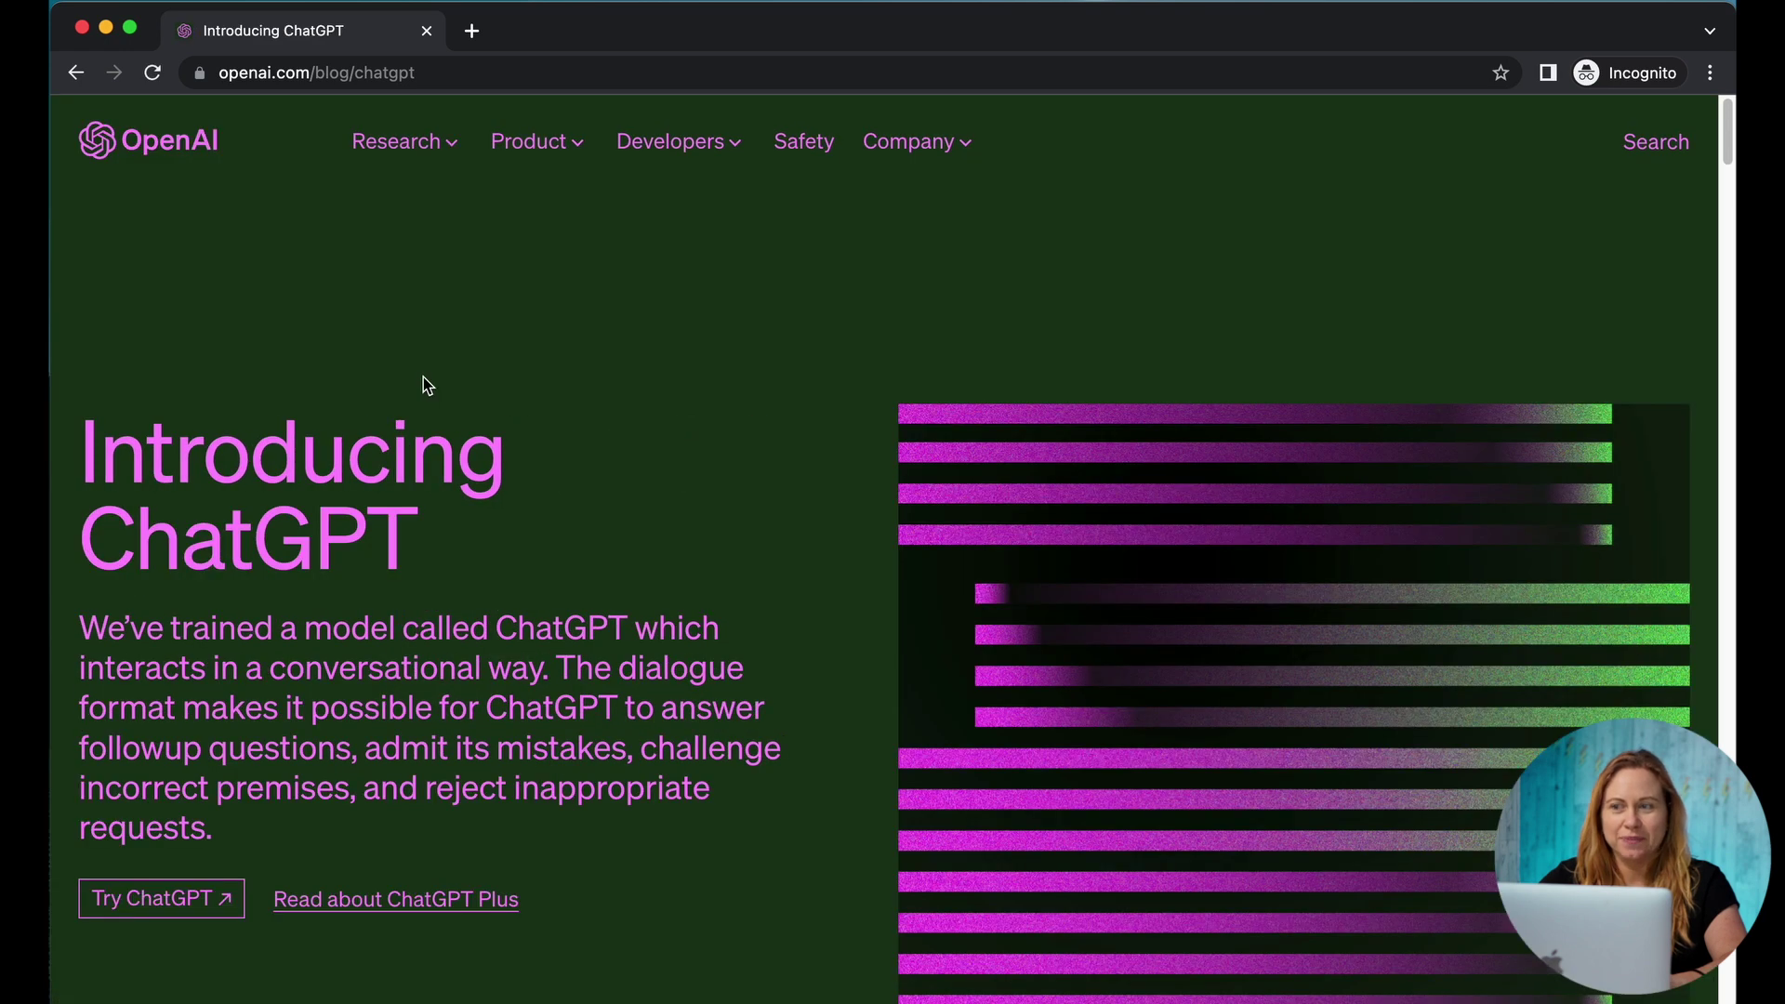
{"action": "left_click", "coordinate": [157, 904]}
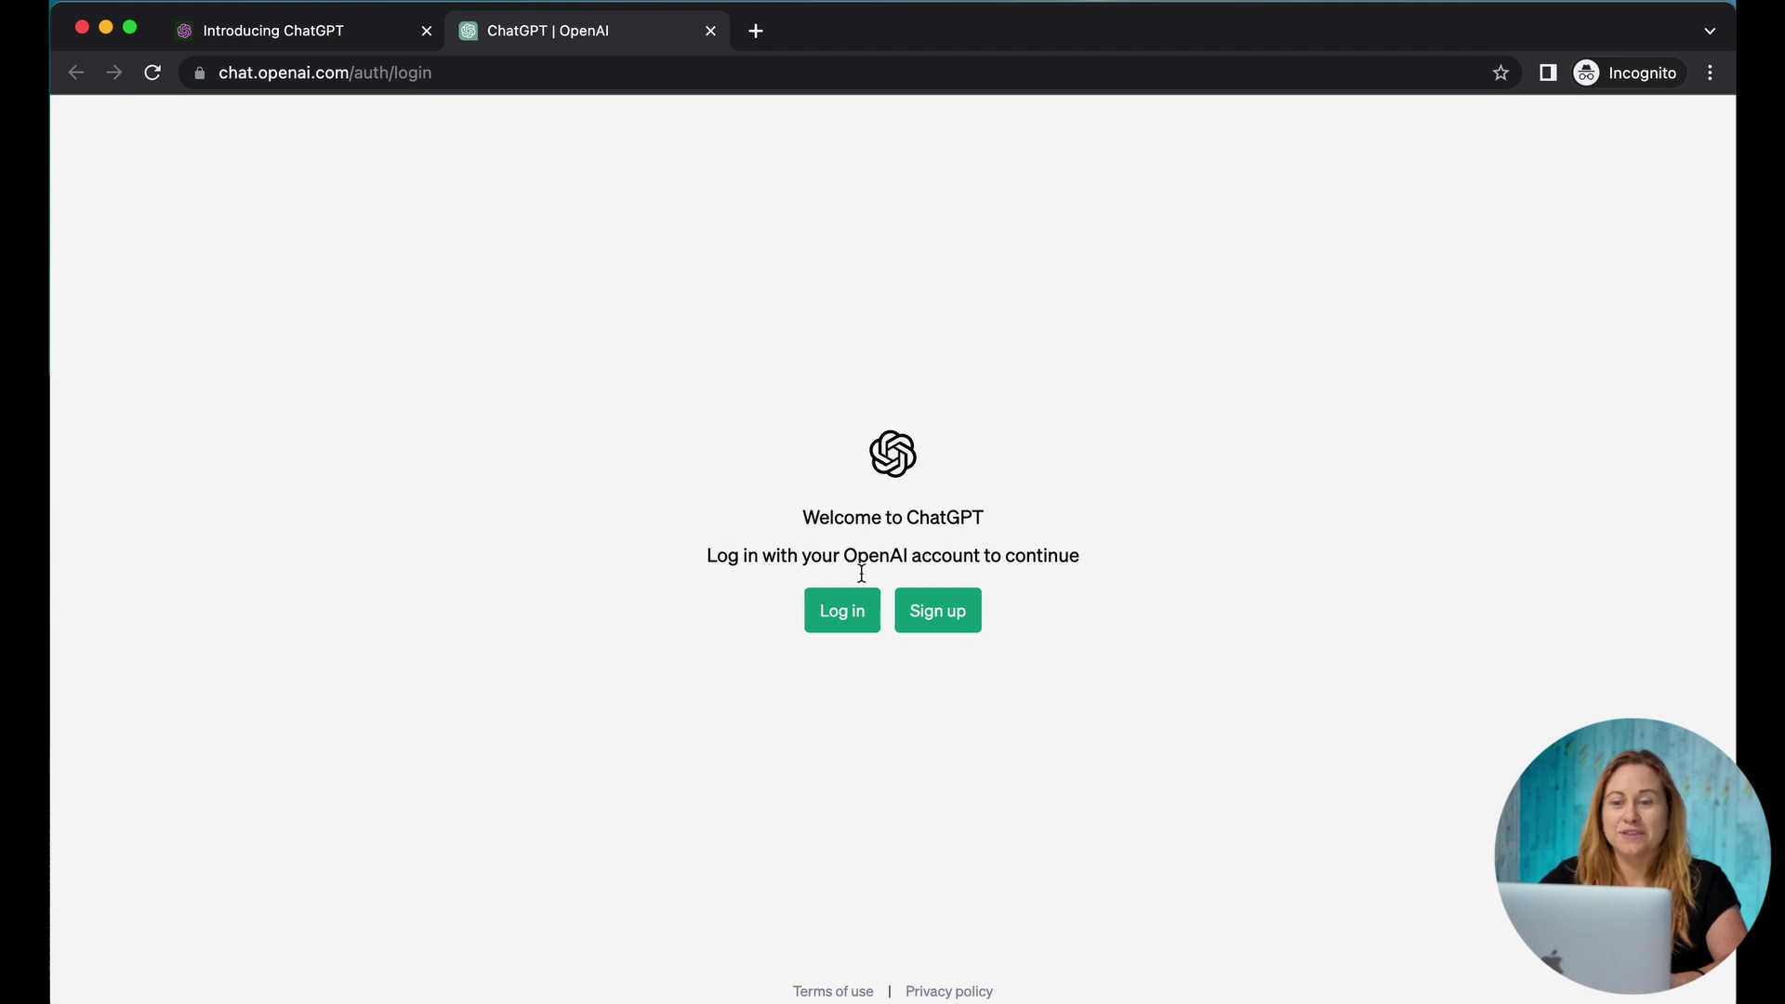
Step: Sign up for a new ChatGPT account with an email address and password
{"action": "left_click", "coordinate": [958, 621]}
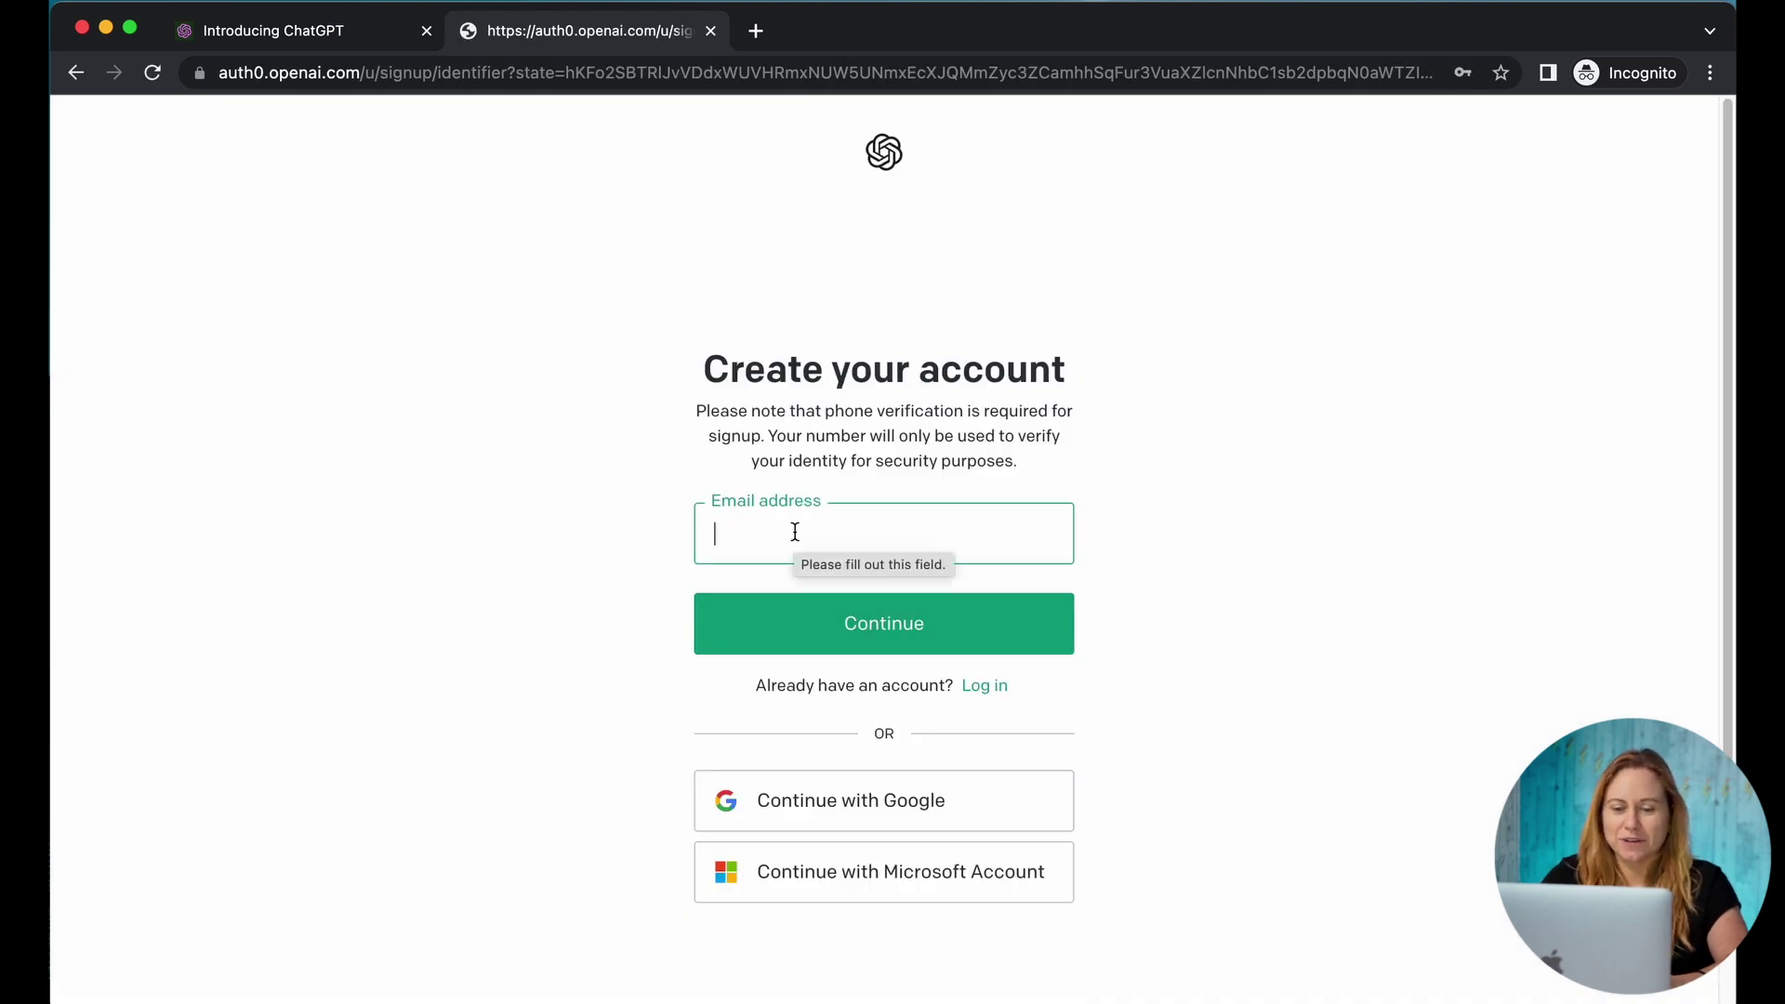
{"action": "left_click", "coordinate": [851, 639]}
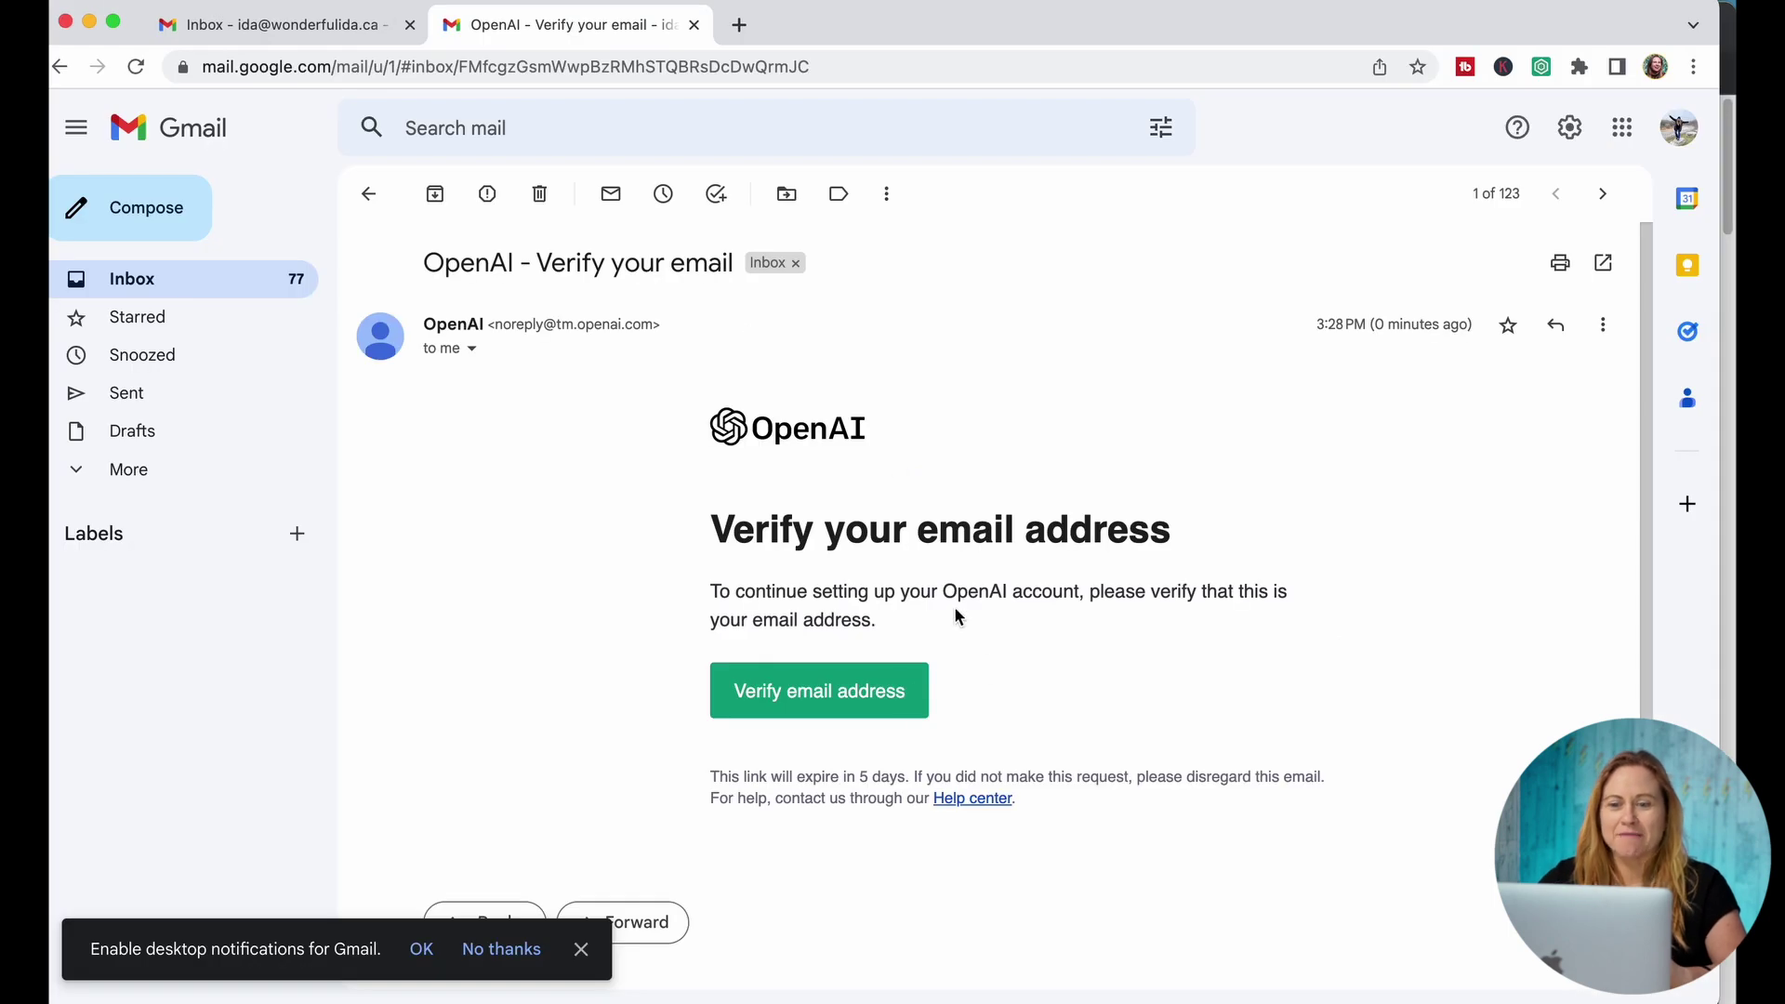
Step: Confirm the account's email through the verification link in OpenAI's Gmail message
{"action": "left_click", "coordinate": [854, 707]}
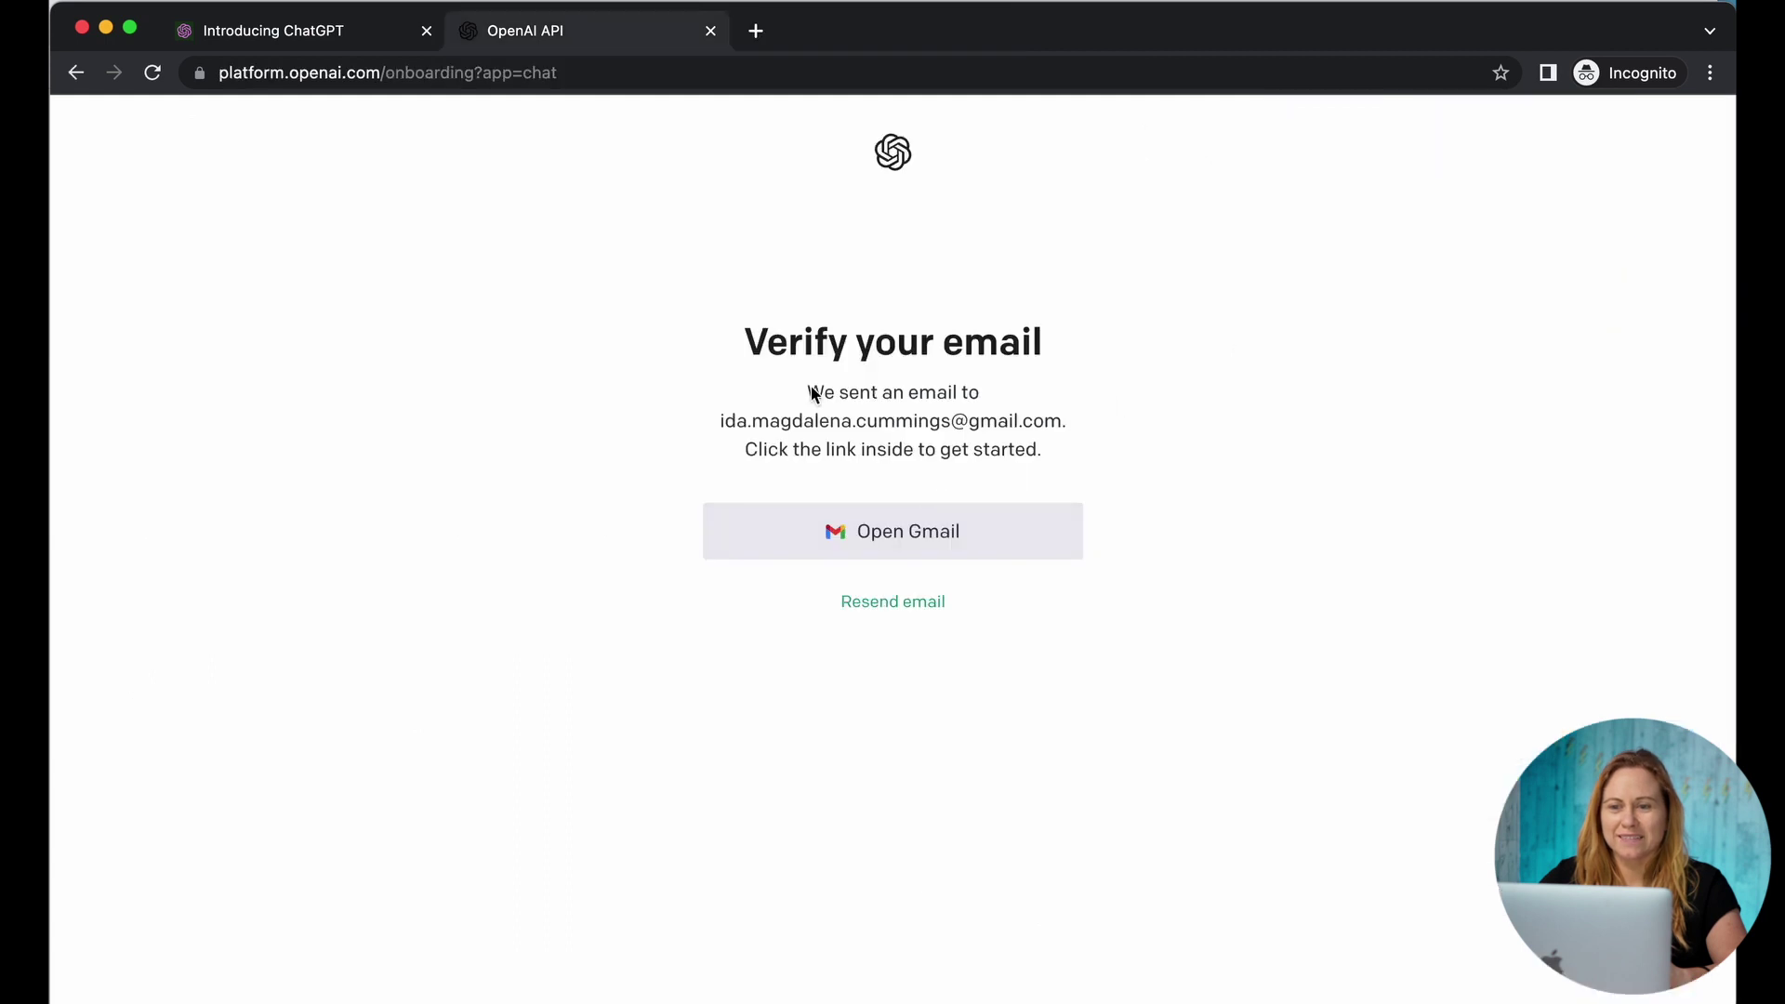
Step: Reload the signup page and fill in the first name, last name and birthday
{"action": "left_click", "coordinate": [153, 75]}
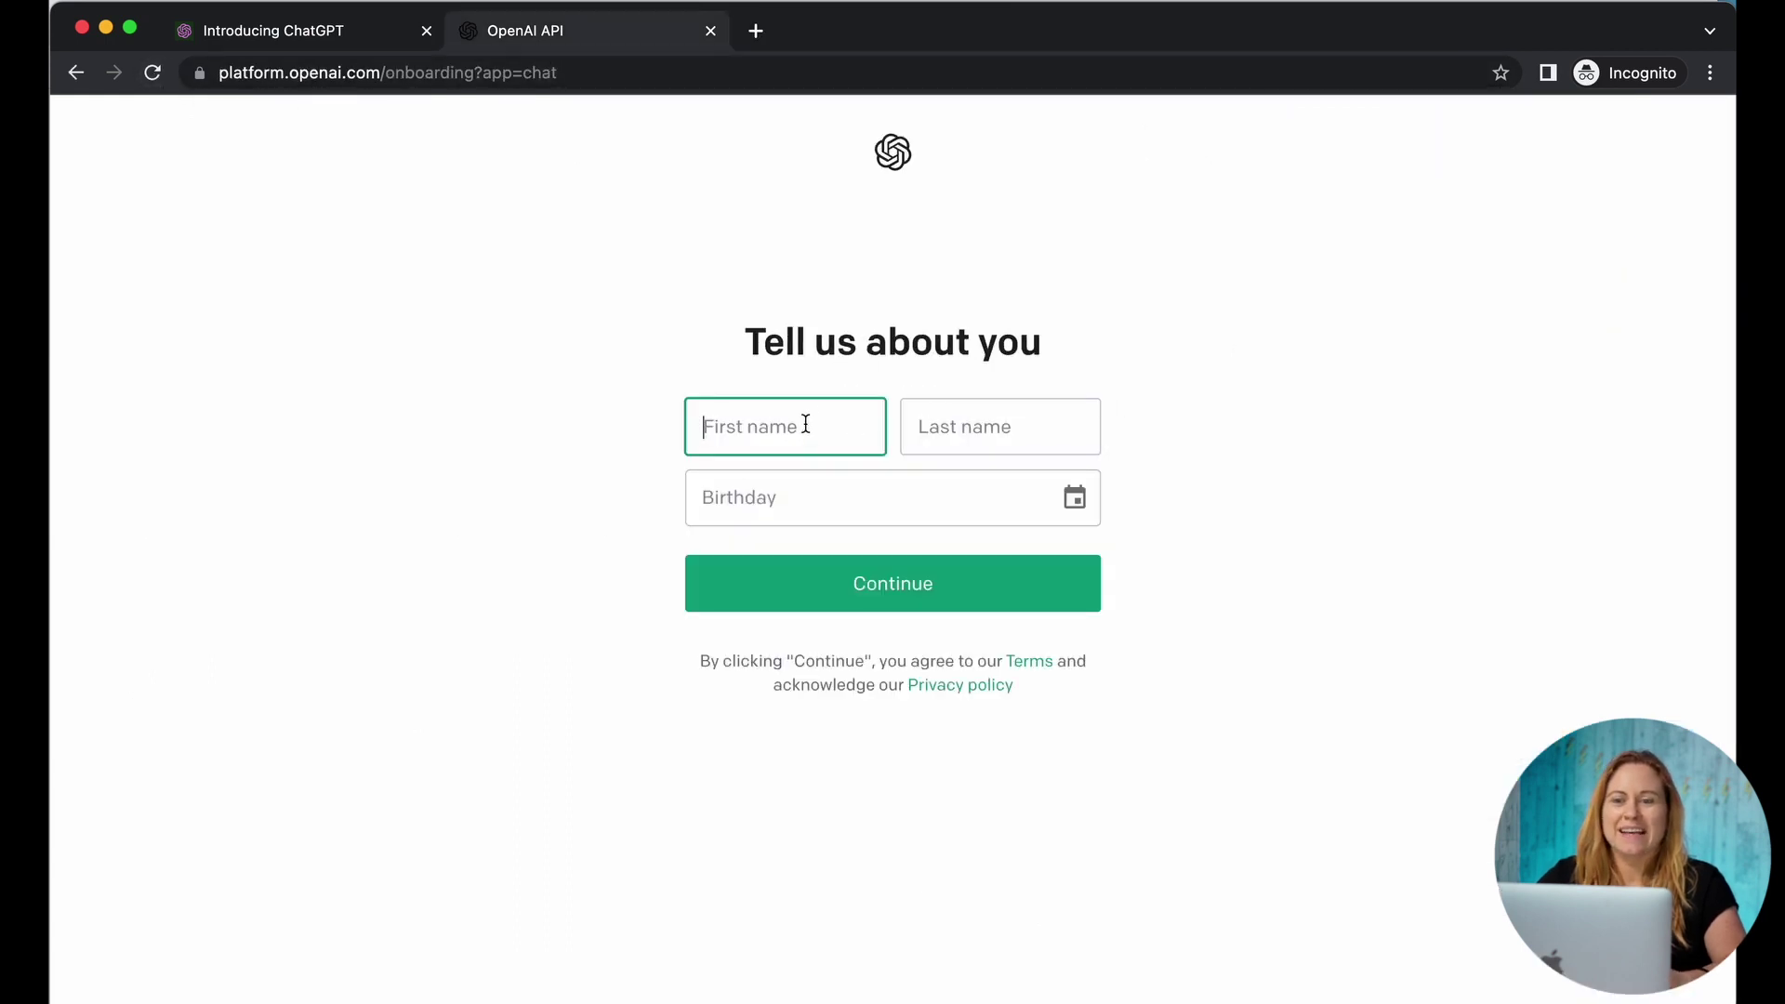
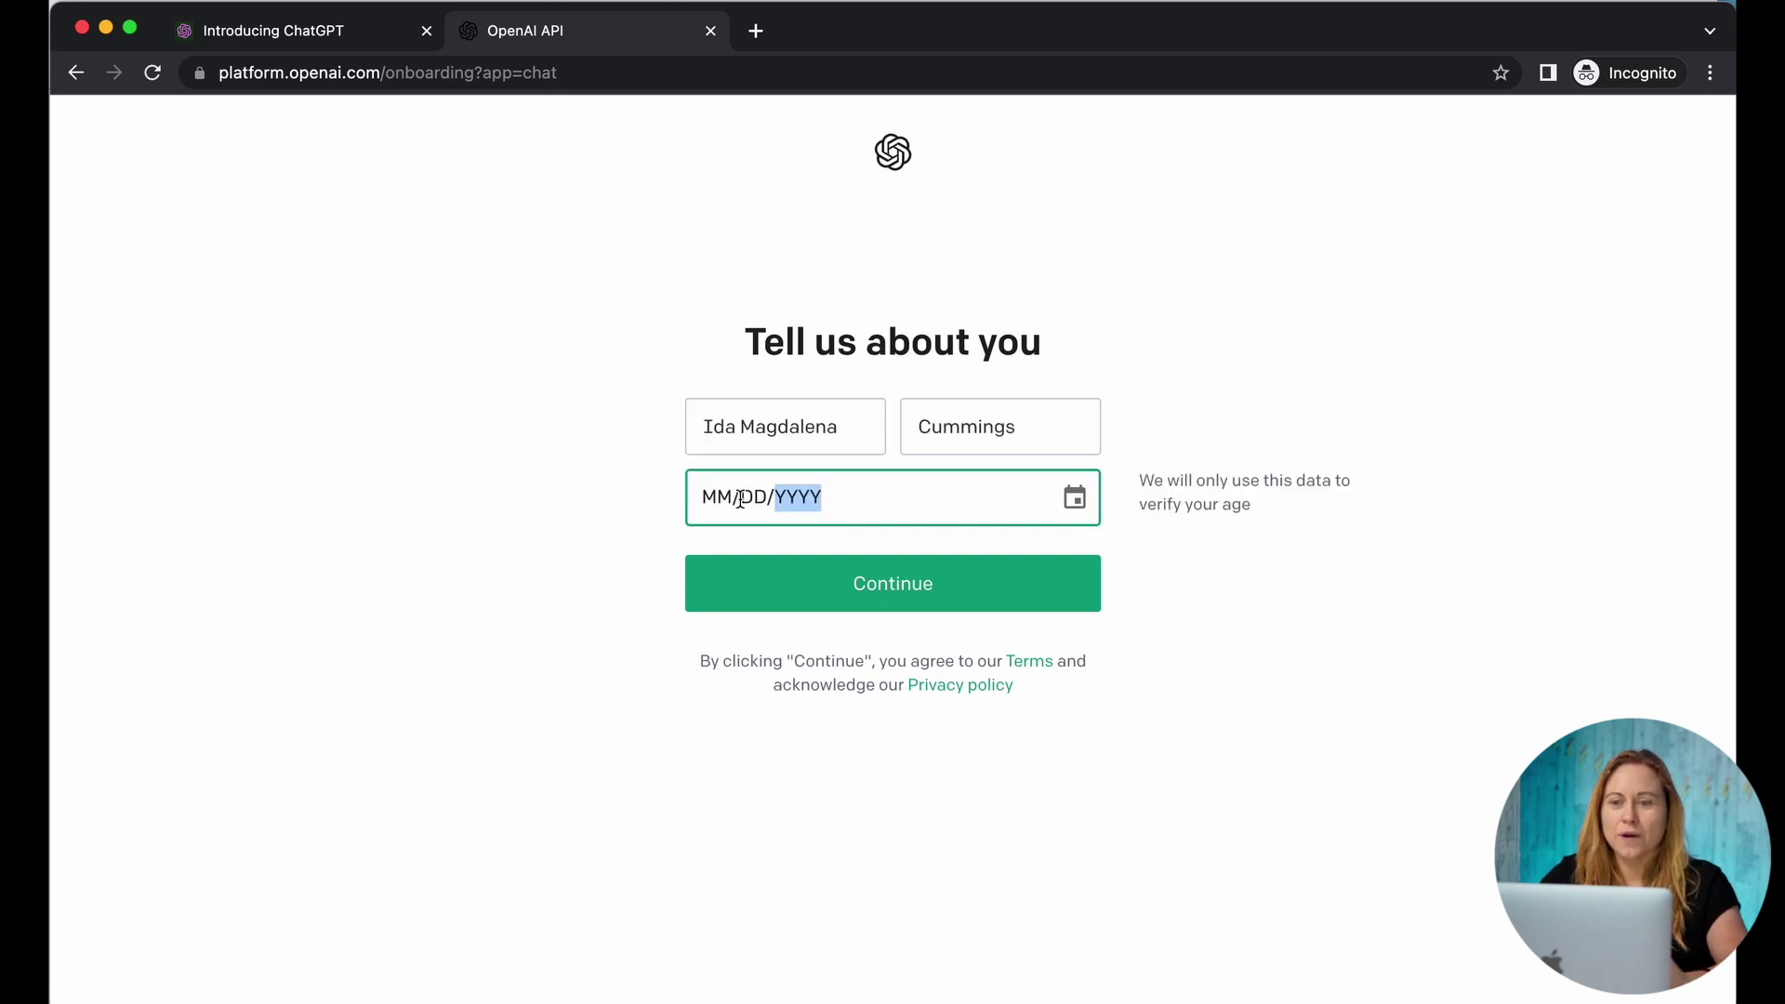
{"action": "left_click", "coordinate": [704, 498]}
{"action": "left_click", "coordinate": [1074, 498]}
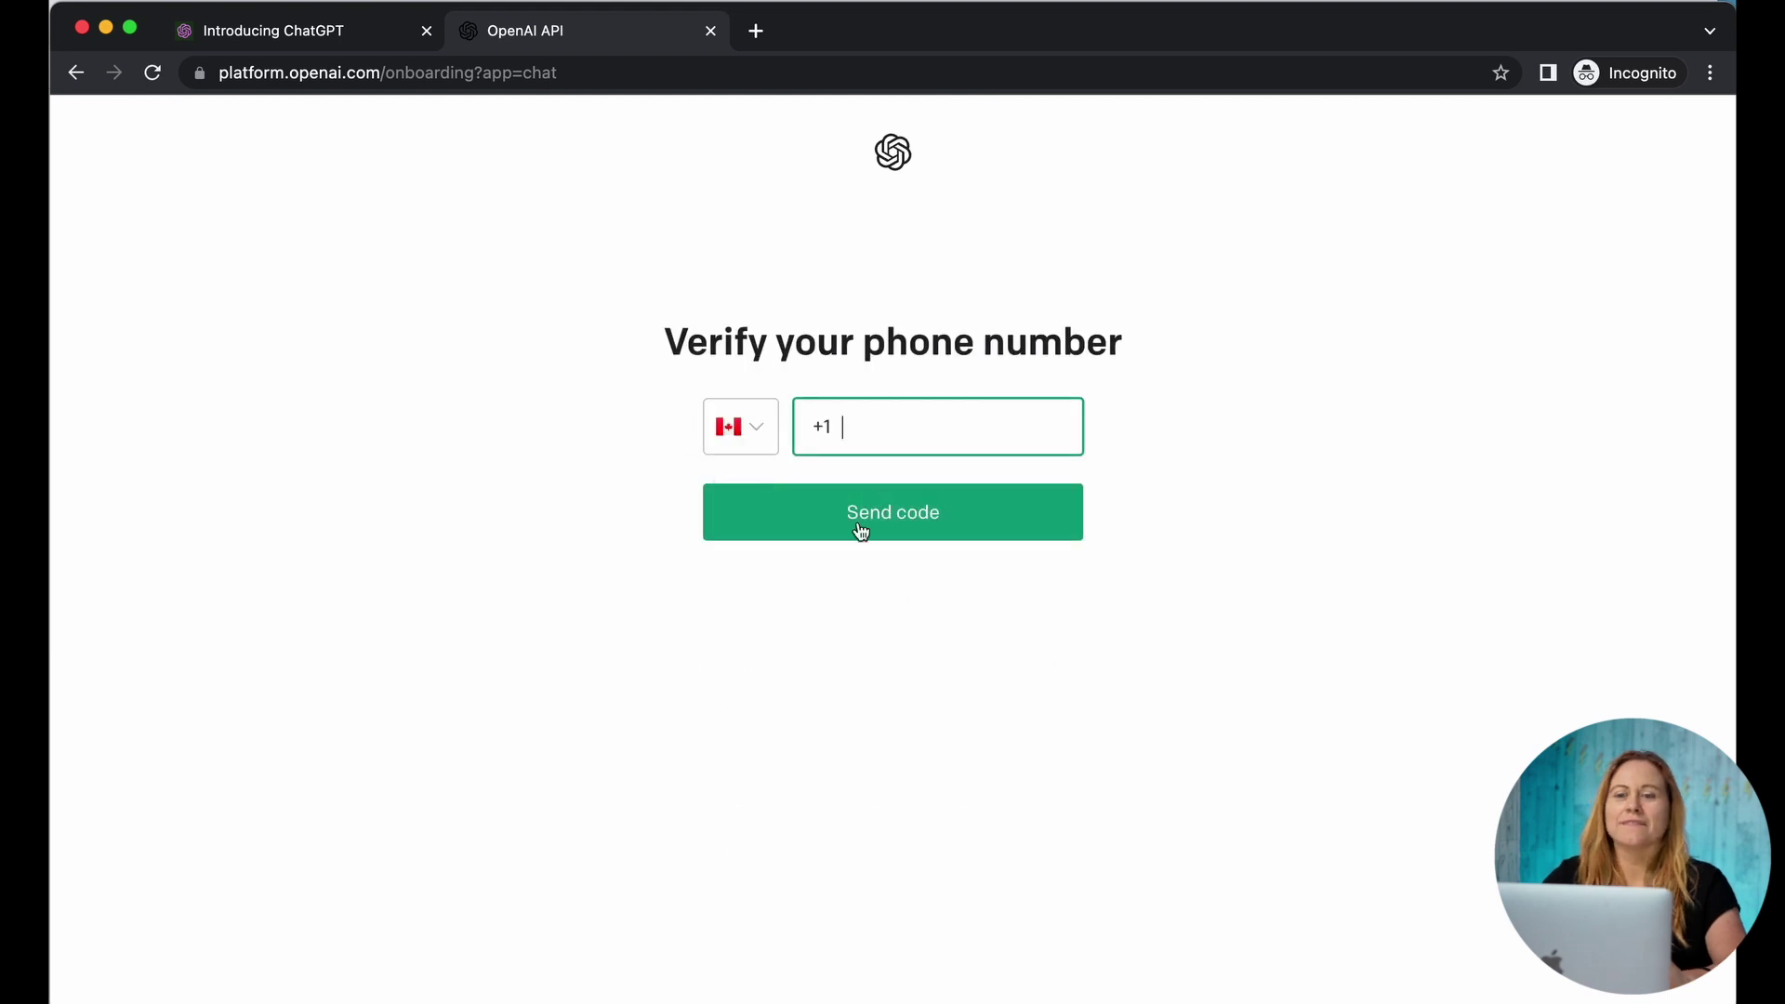
Step: Choose Canada as the phone country and send the verification code to the phone
{"action": "left_click", "coordinate": [757, 425]}
{"action": "left_click", "coordinate": [785, 797]}
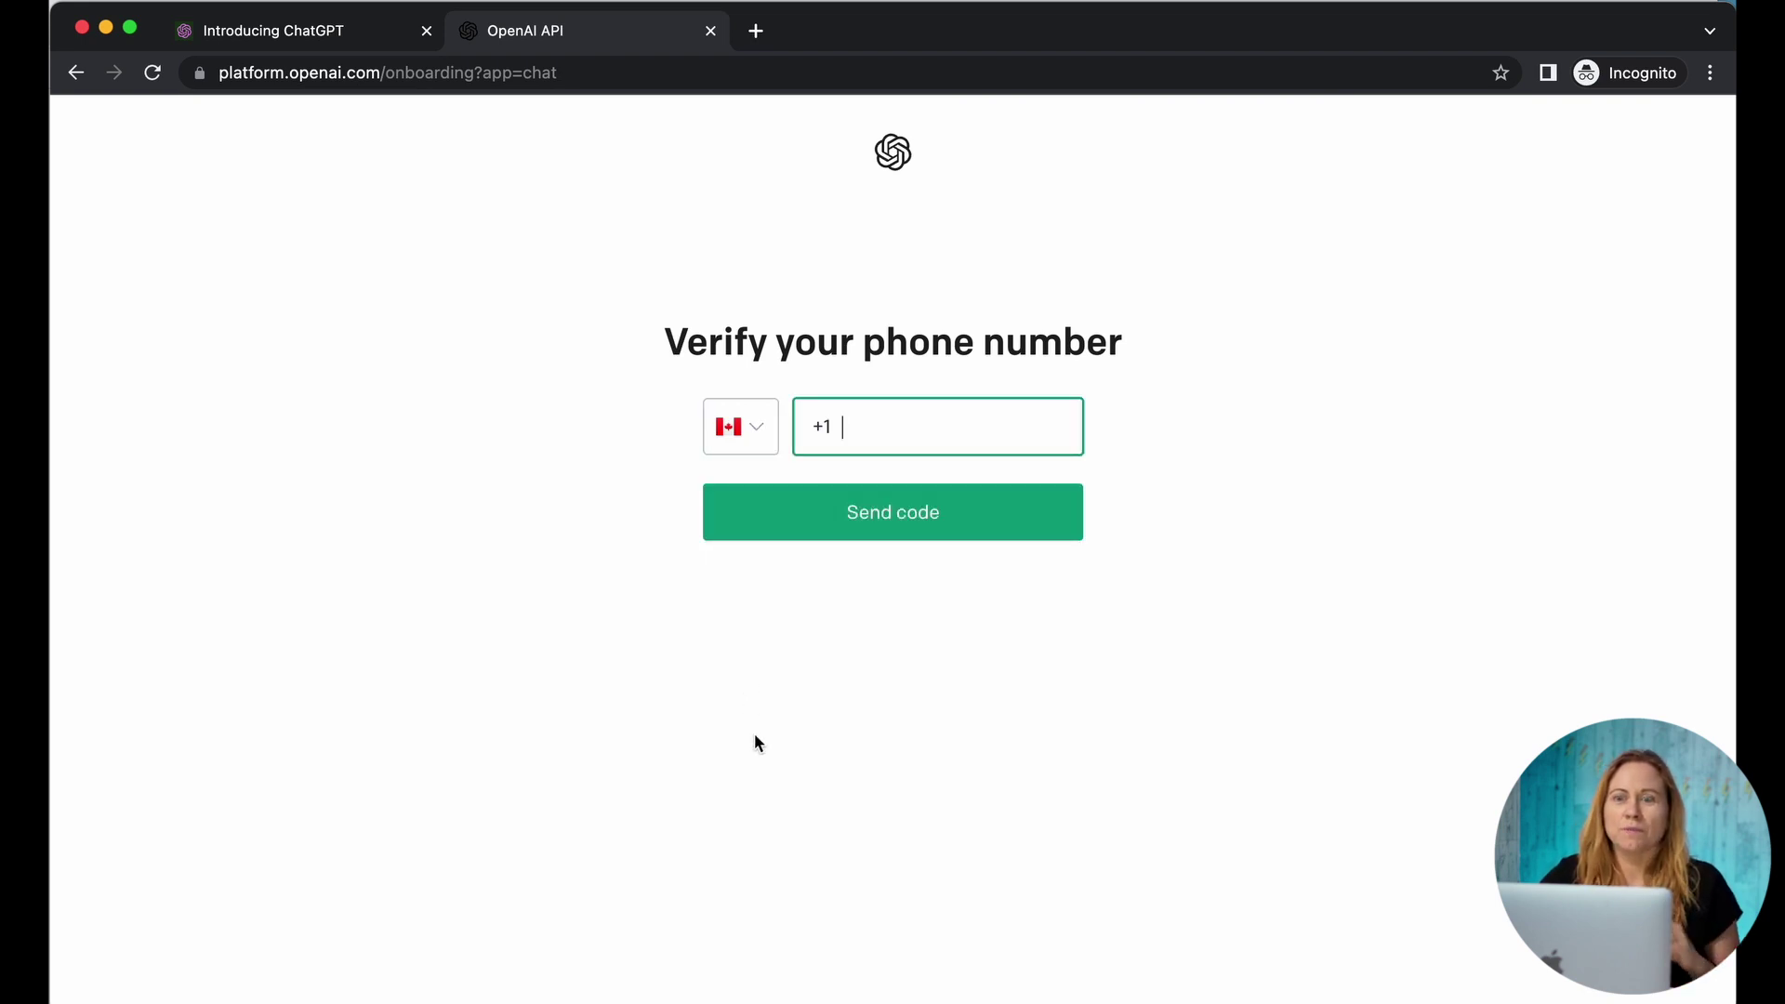
{"action": "left_click", "coordinate": [743, 430]}
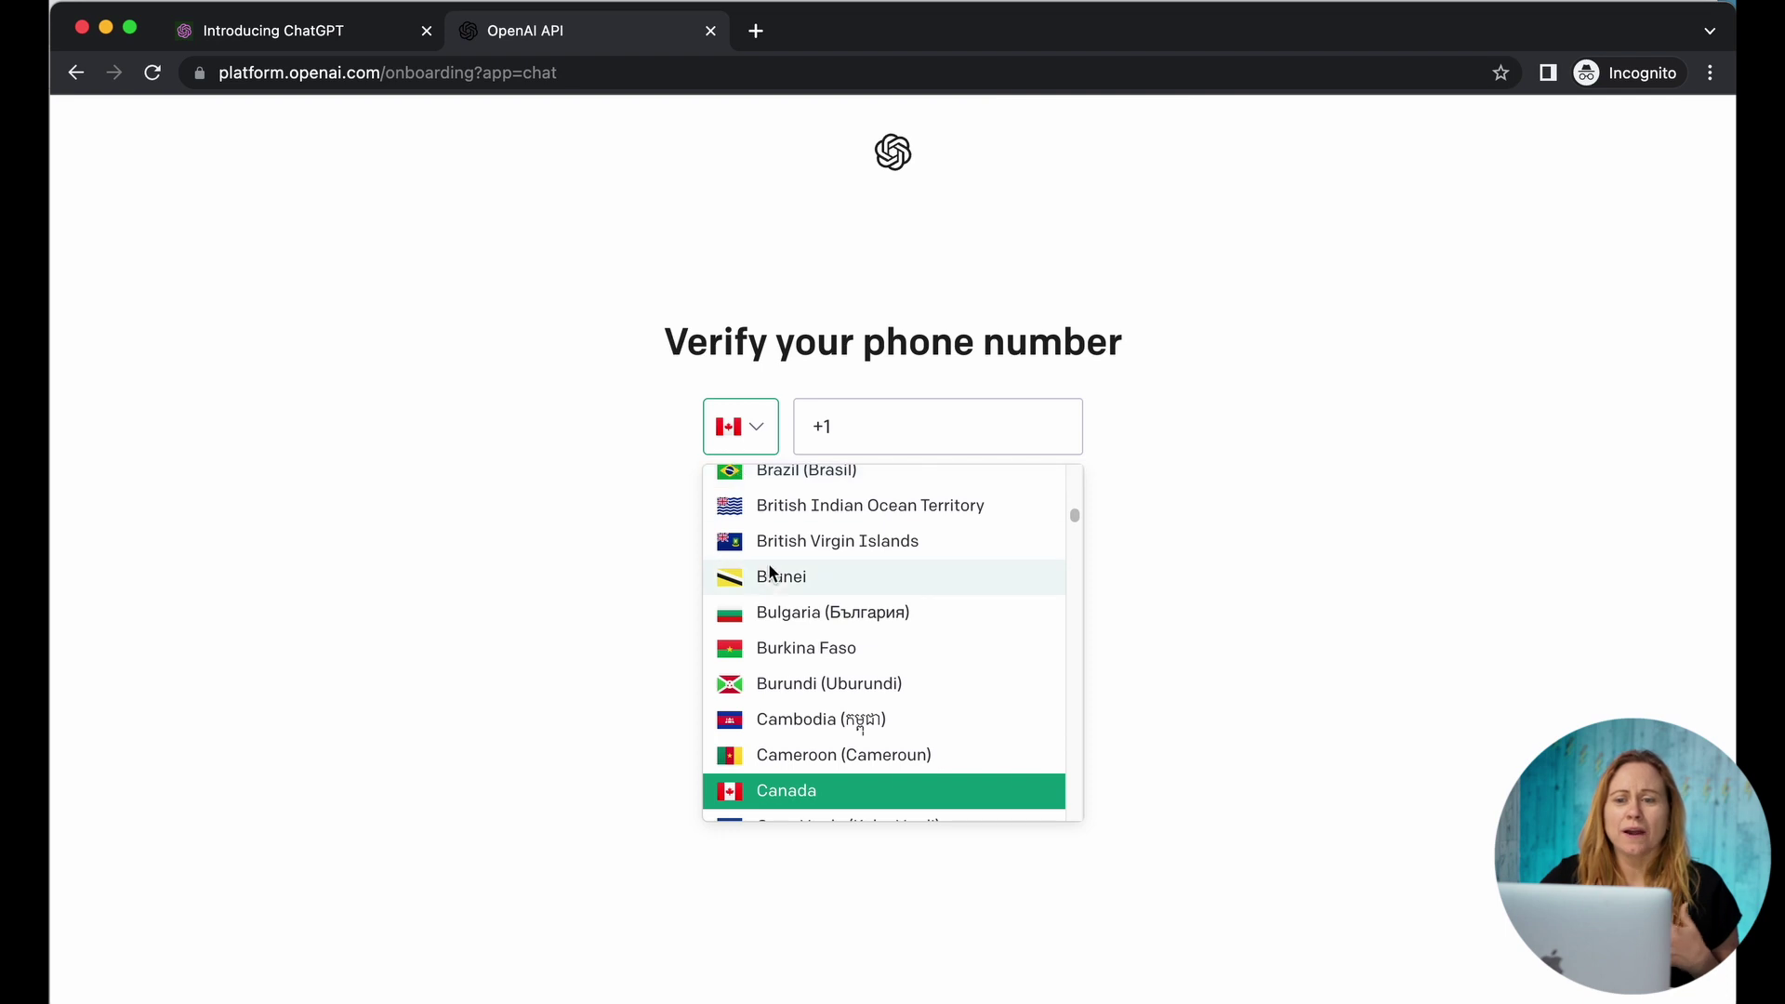
{"action": "scroll", "coordinate": [769, 595], "scroll_direction": "up", "scroll_amount": 10}
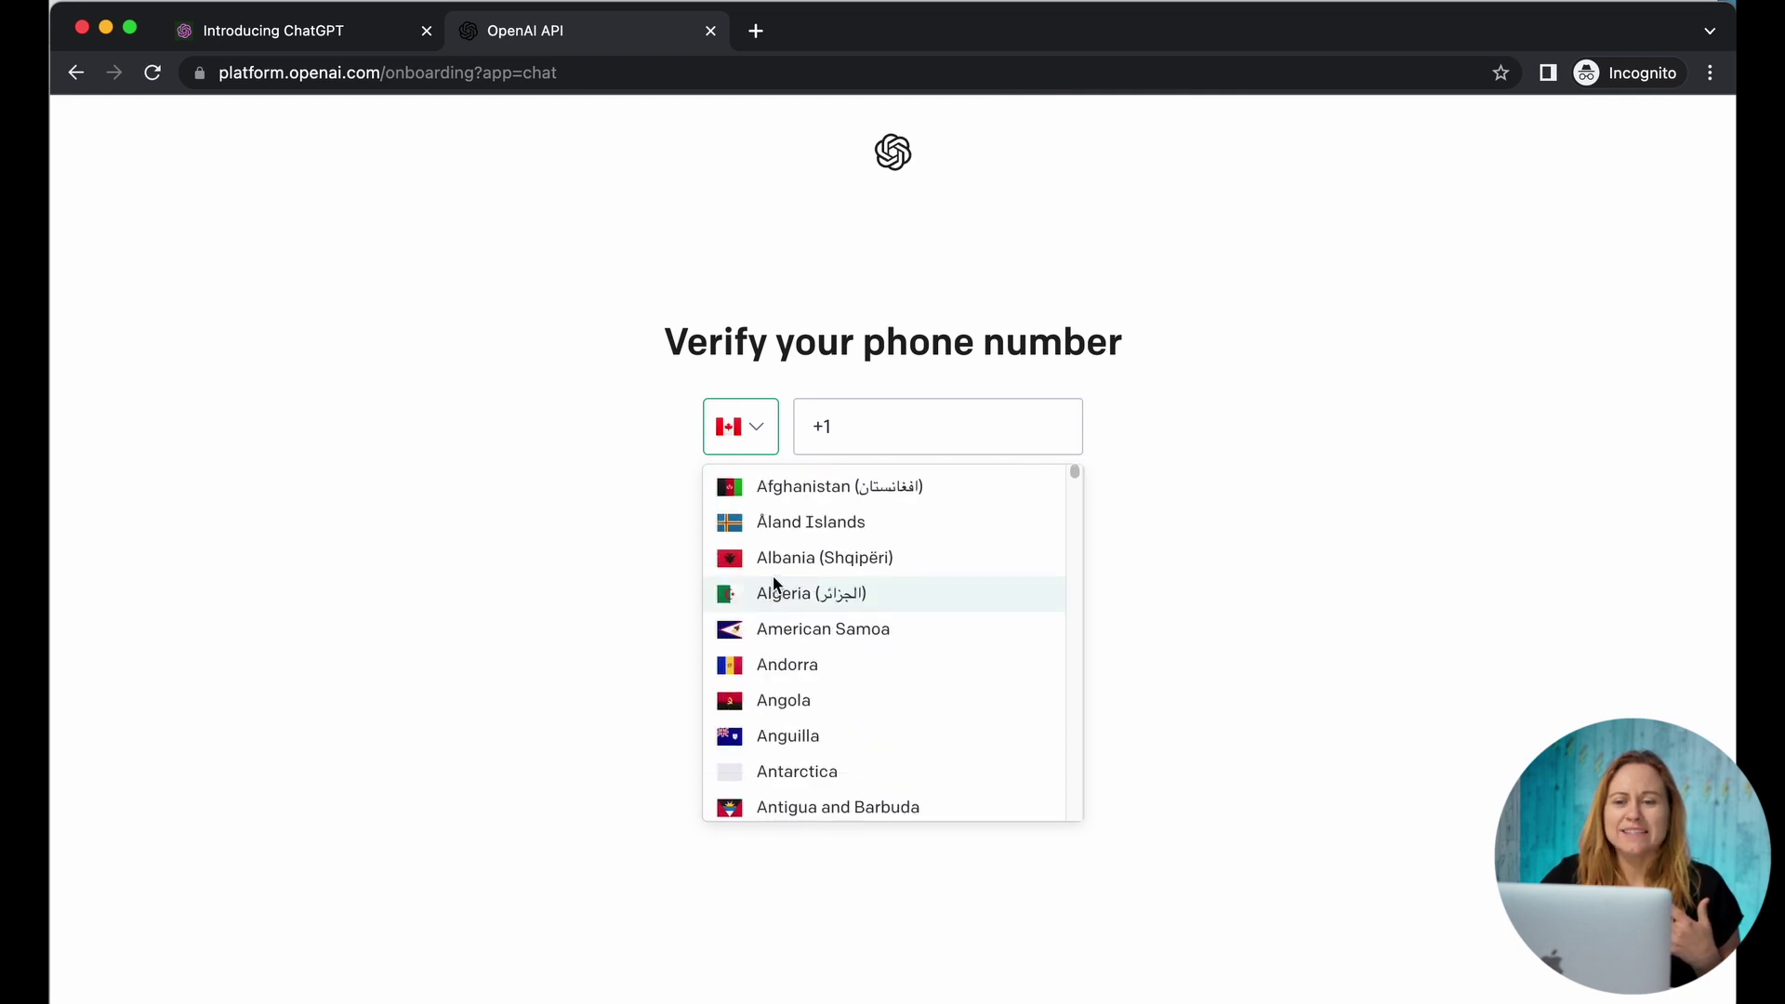
{"action": "scroll", "coordinate": [814, 712], "scroll_direction": "down", "scroll_amount": 2}
{"action": "scroll", "coordinate": [814, 714], "scroll_direction": "down", "scroll_amount": 1}
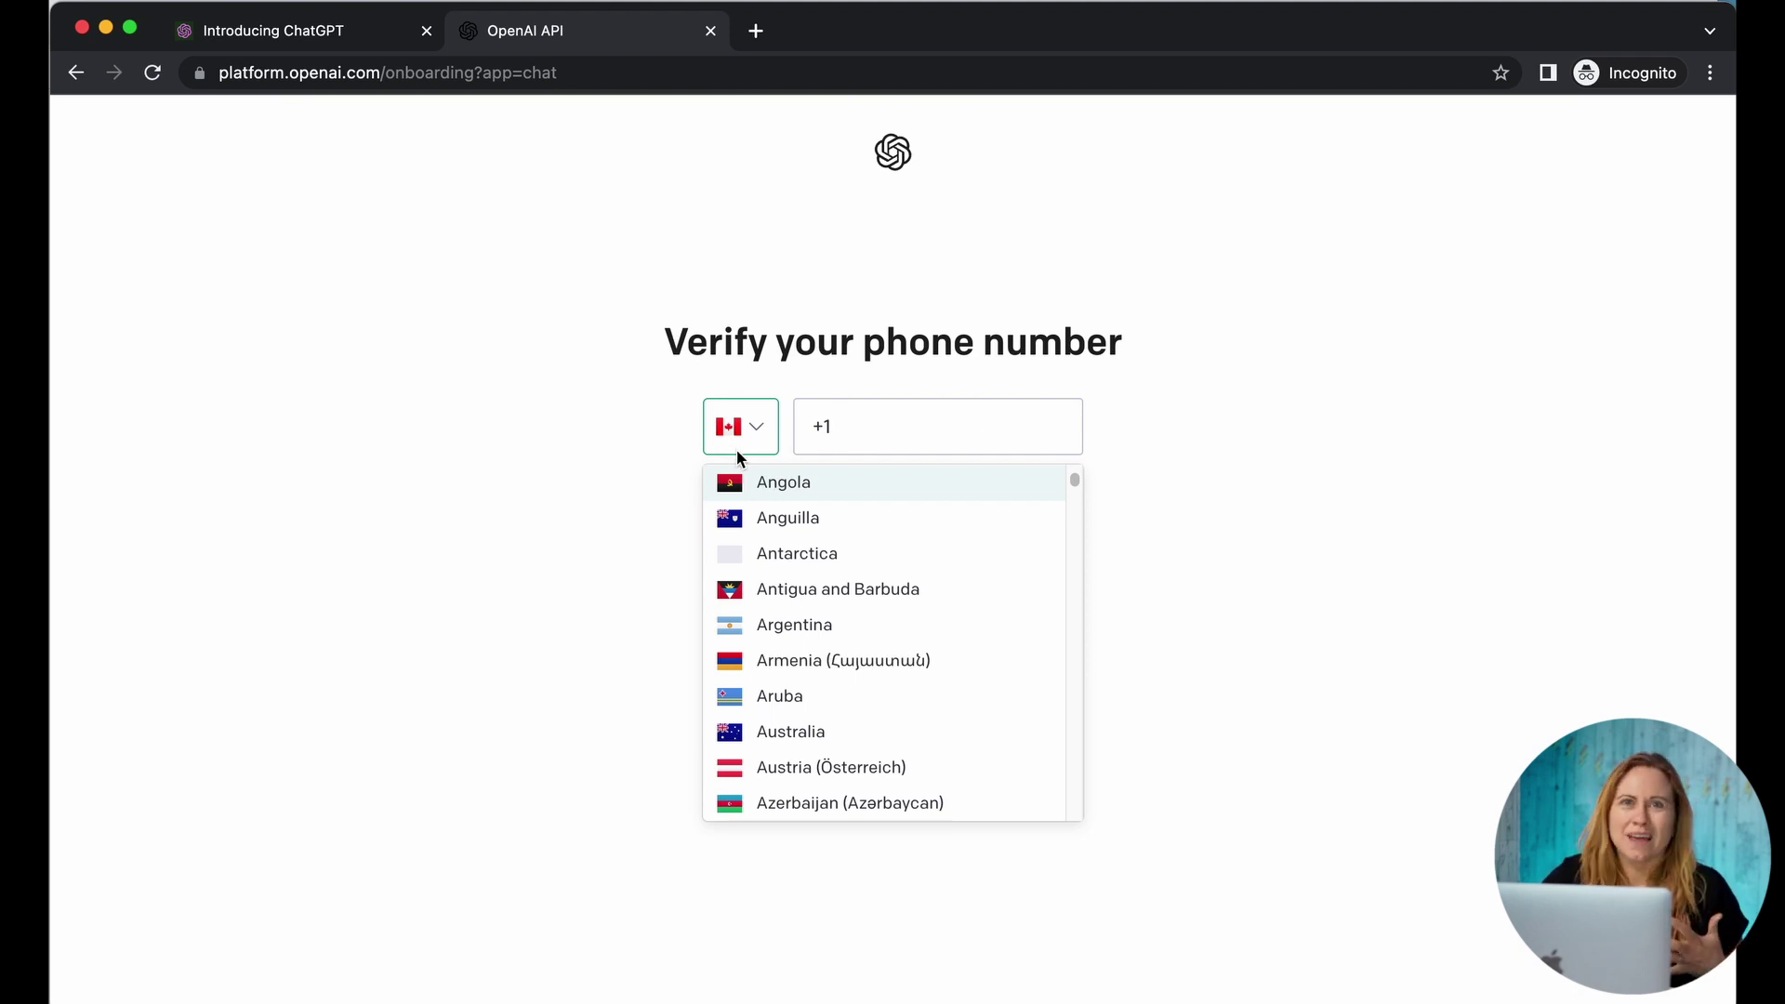
{"action": "scroll", "coordinate": [865, 709], "scroll_direction": "down", "scroll_amount": 5}
{"action": "scroll", "coordinate": [861, 709], "scroll_direction": "down", "scroll_amount": 8}
{"action": "left_click", "coordinate": [818, 642]}
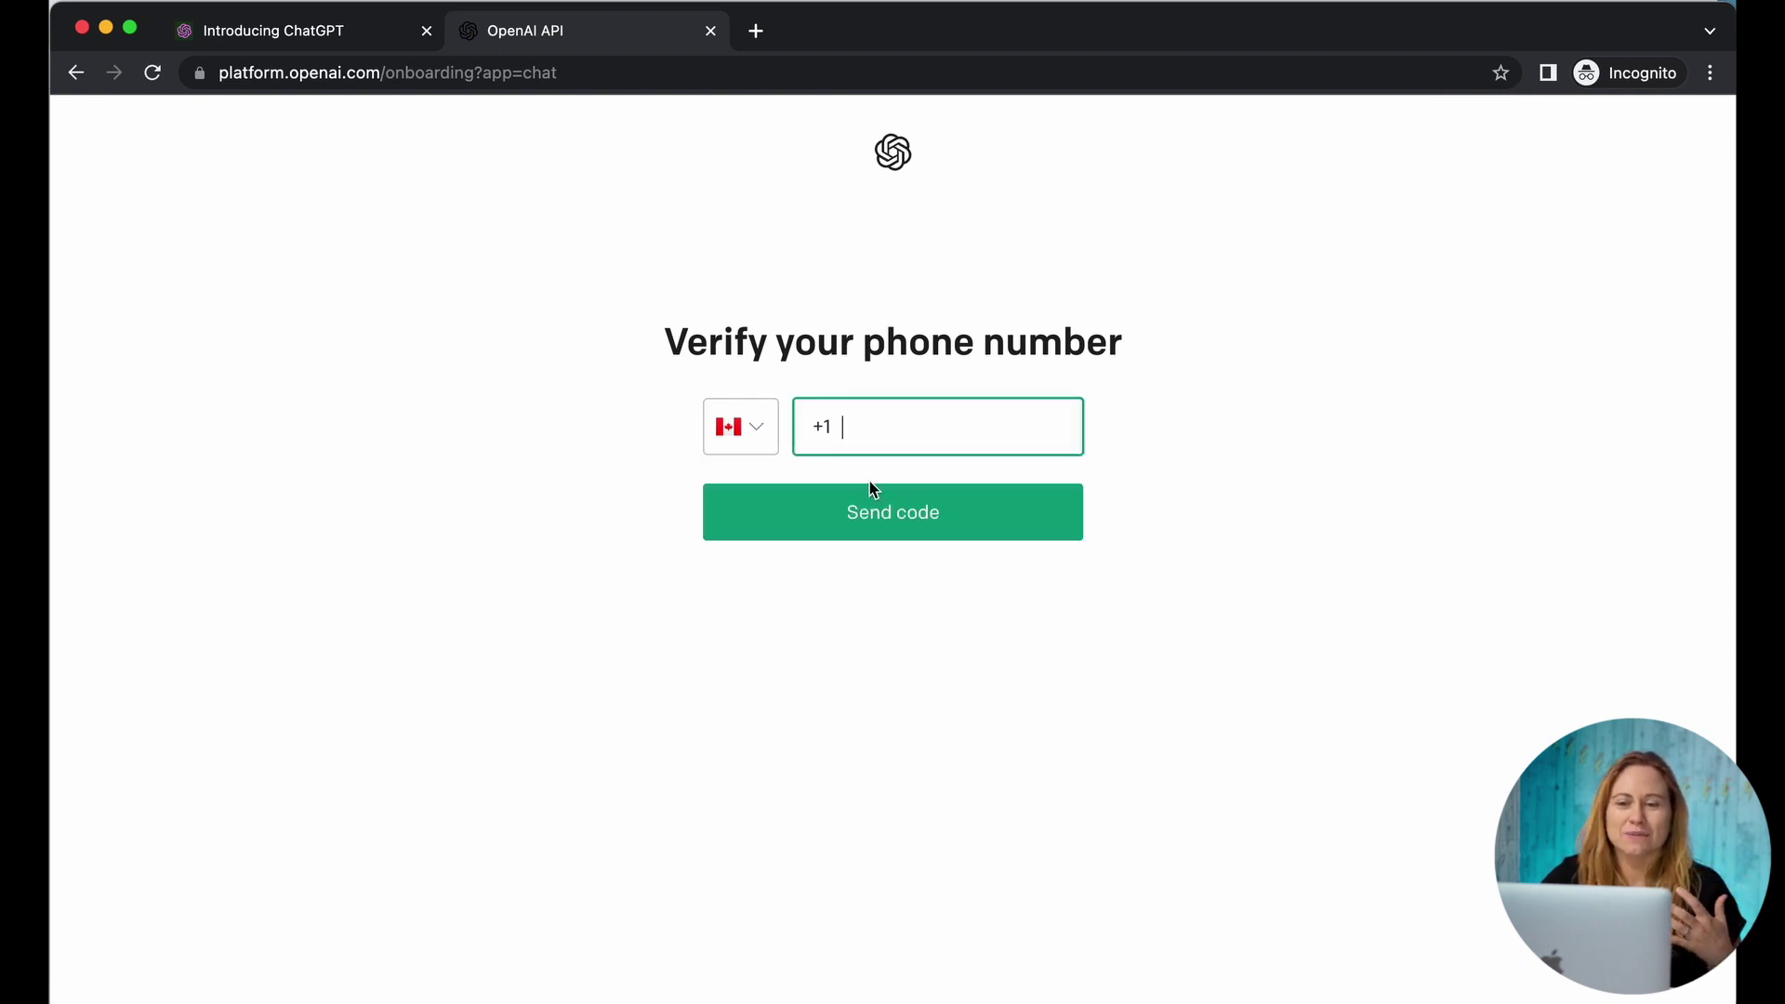
{"action": "left_click", "coordinate": [927, 521]}
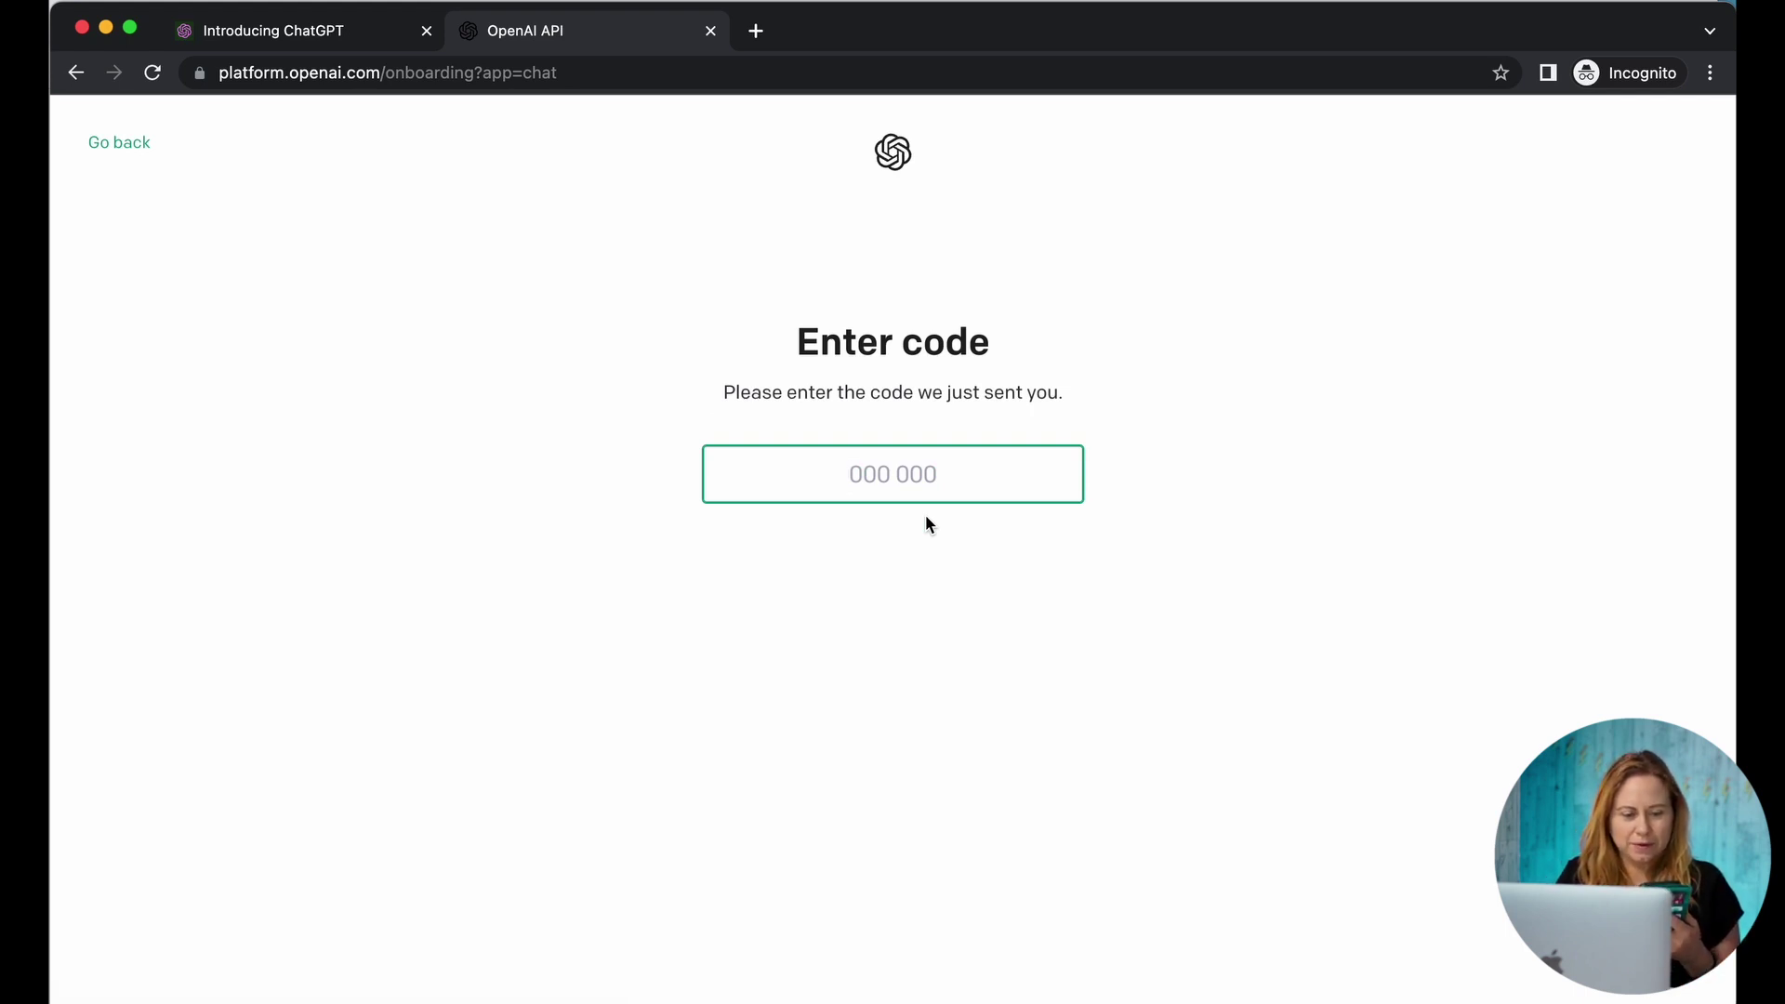
Step: Enter the texted verification code and dismiss the research preview notice
{"action": "type", "text": "88"}
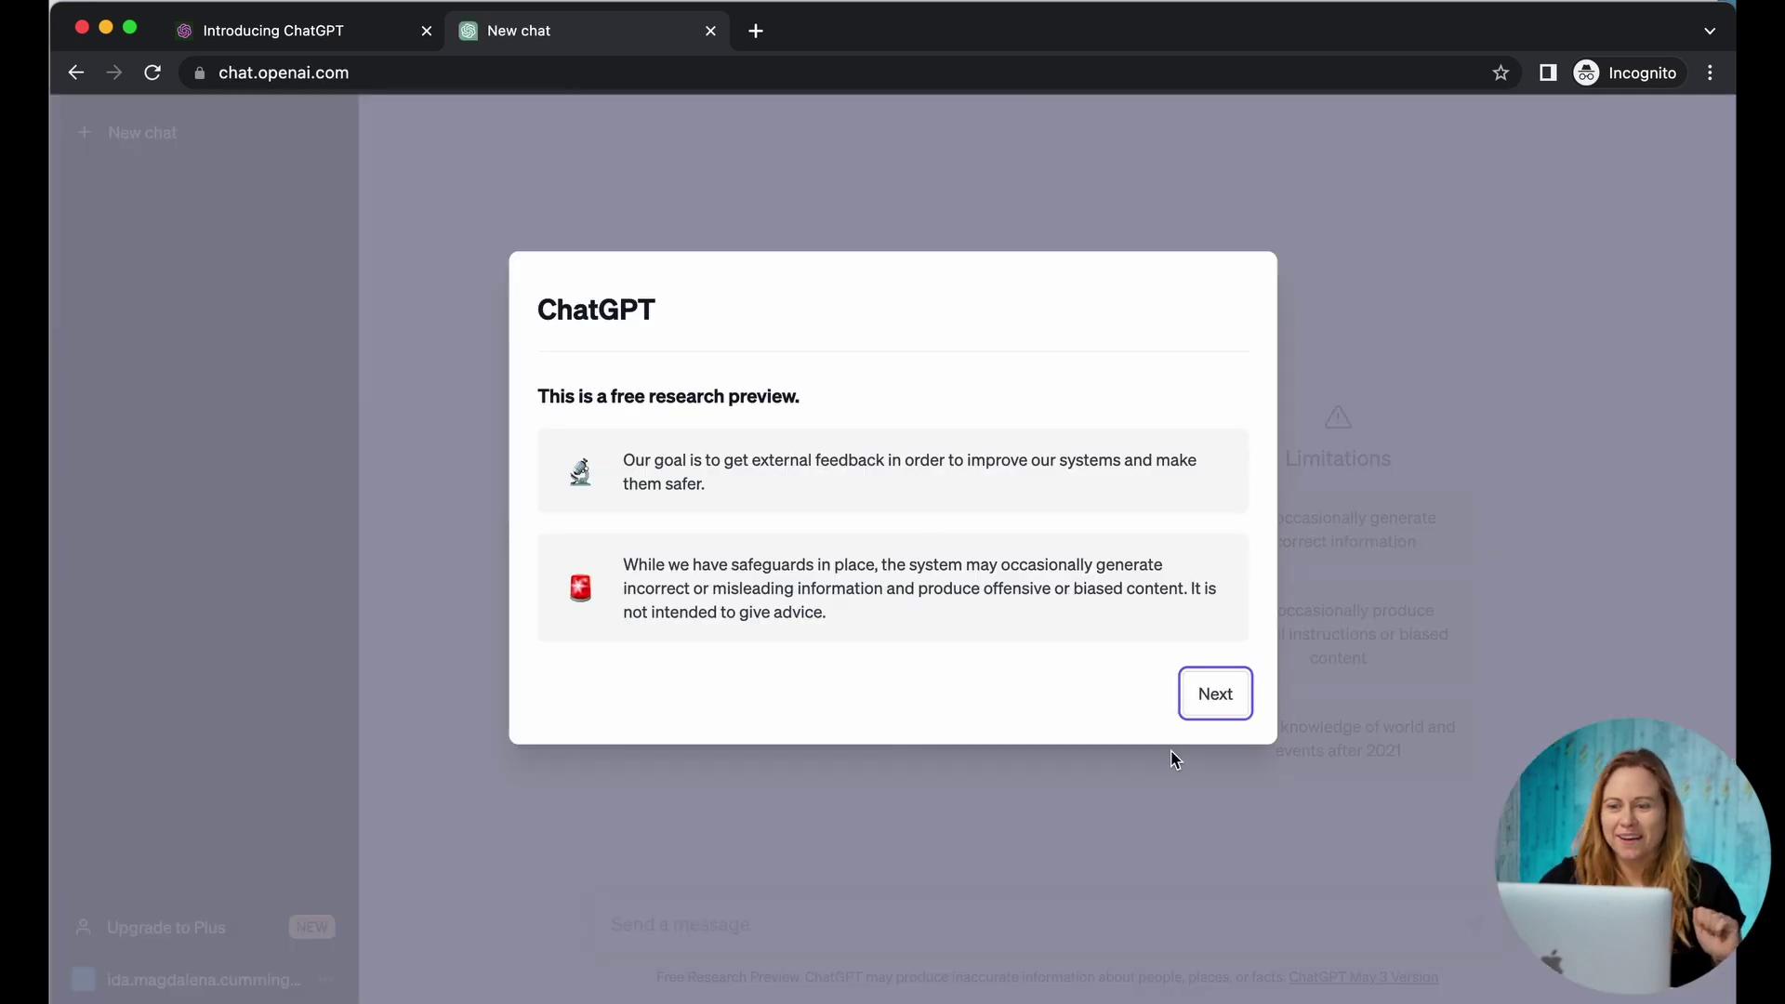
{"action": "left_click", "coordinate": [1209, 699]}
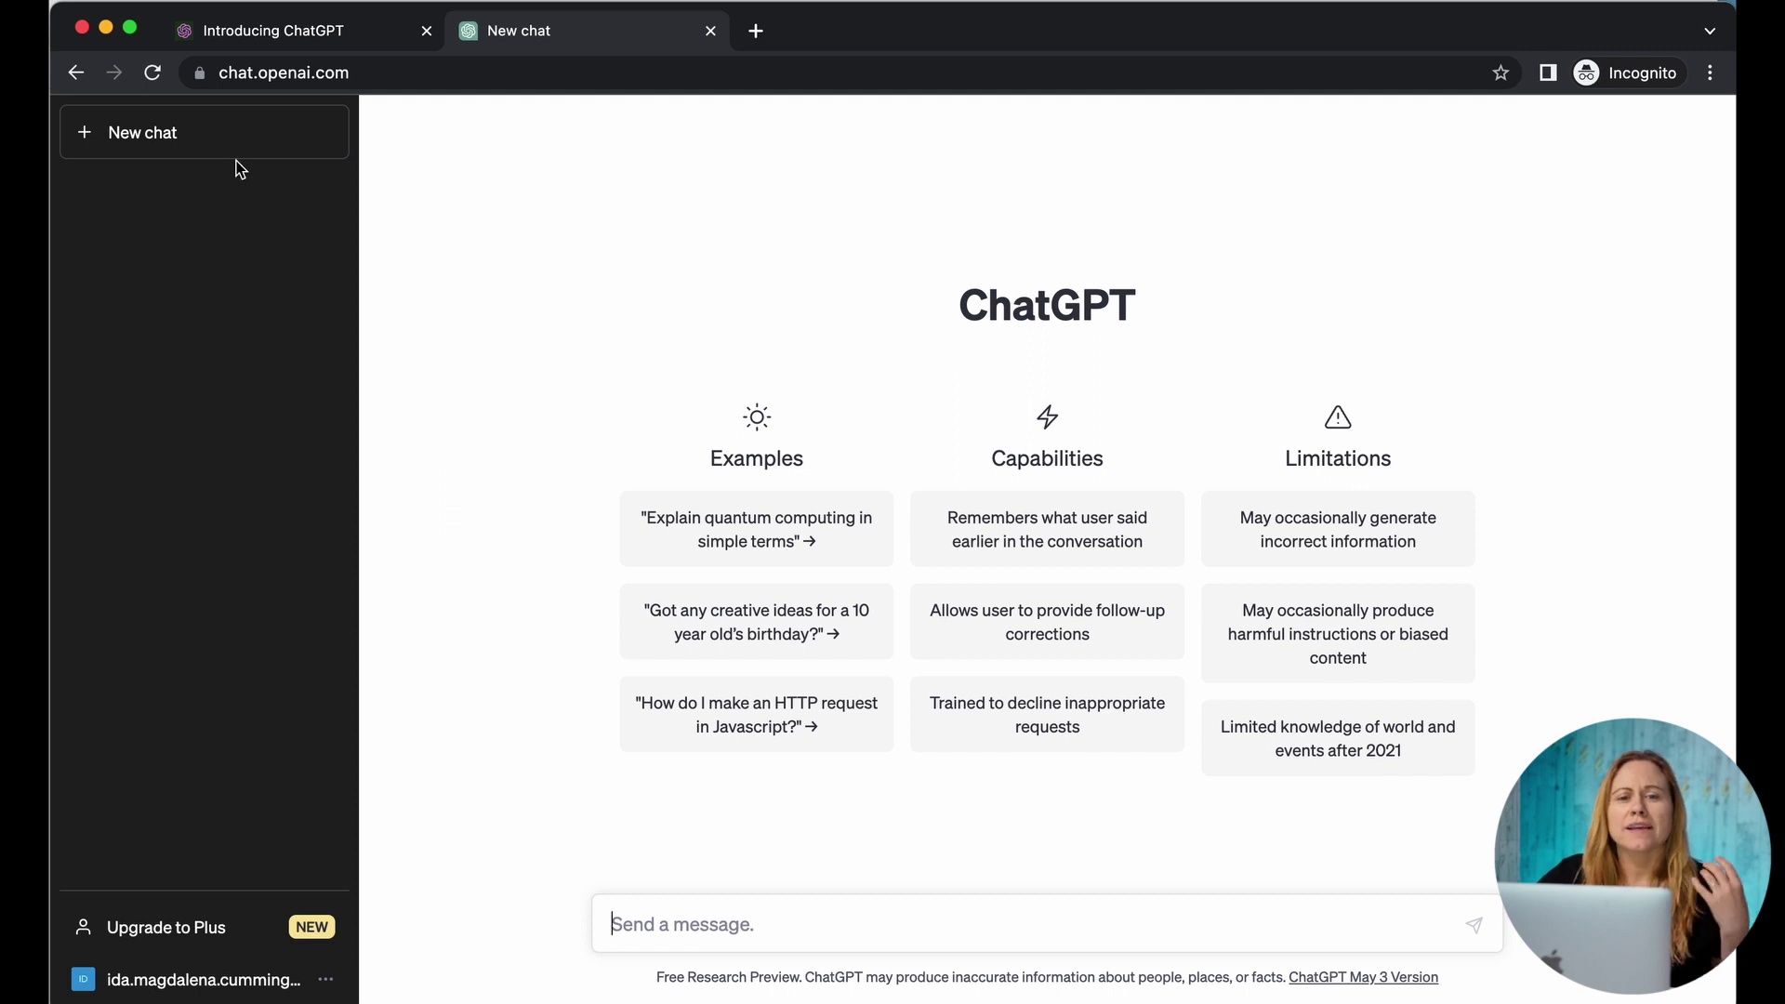
Step: Start a new chat asking for lead-magnet ideas for a video producer teaching service providers
{"action": "left_click", "coordinate": [171, 147]}
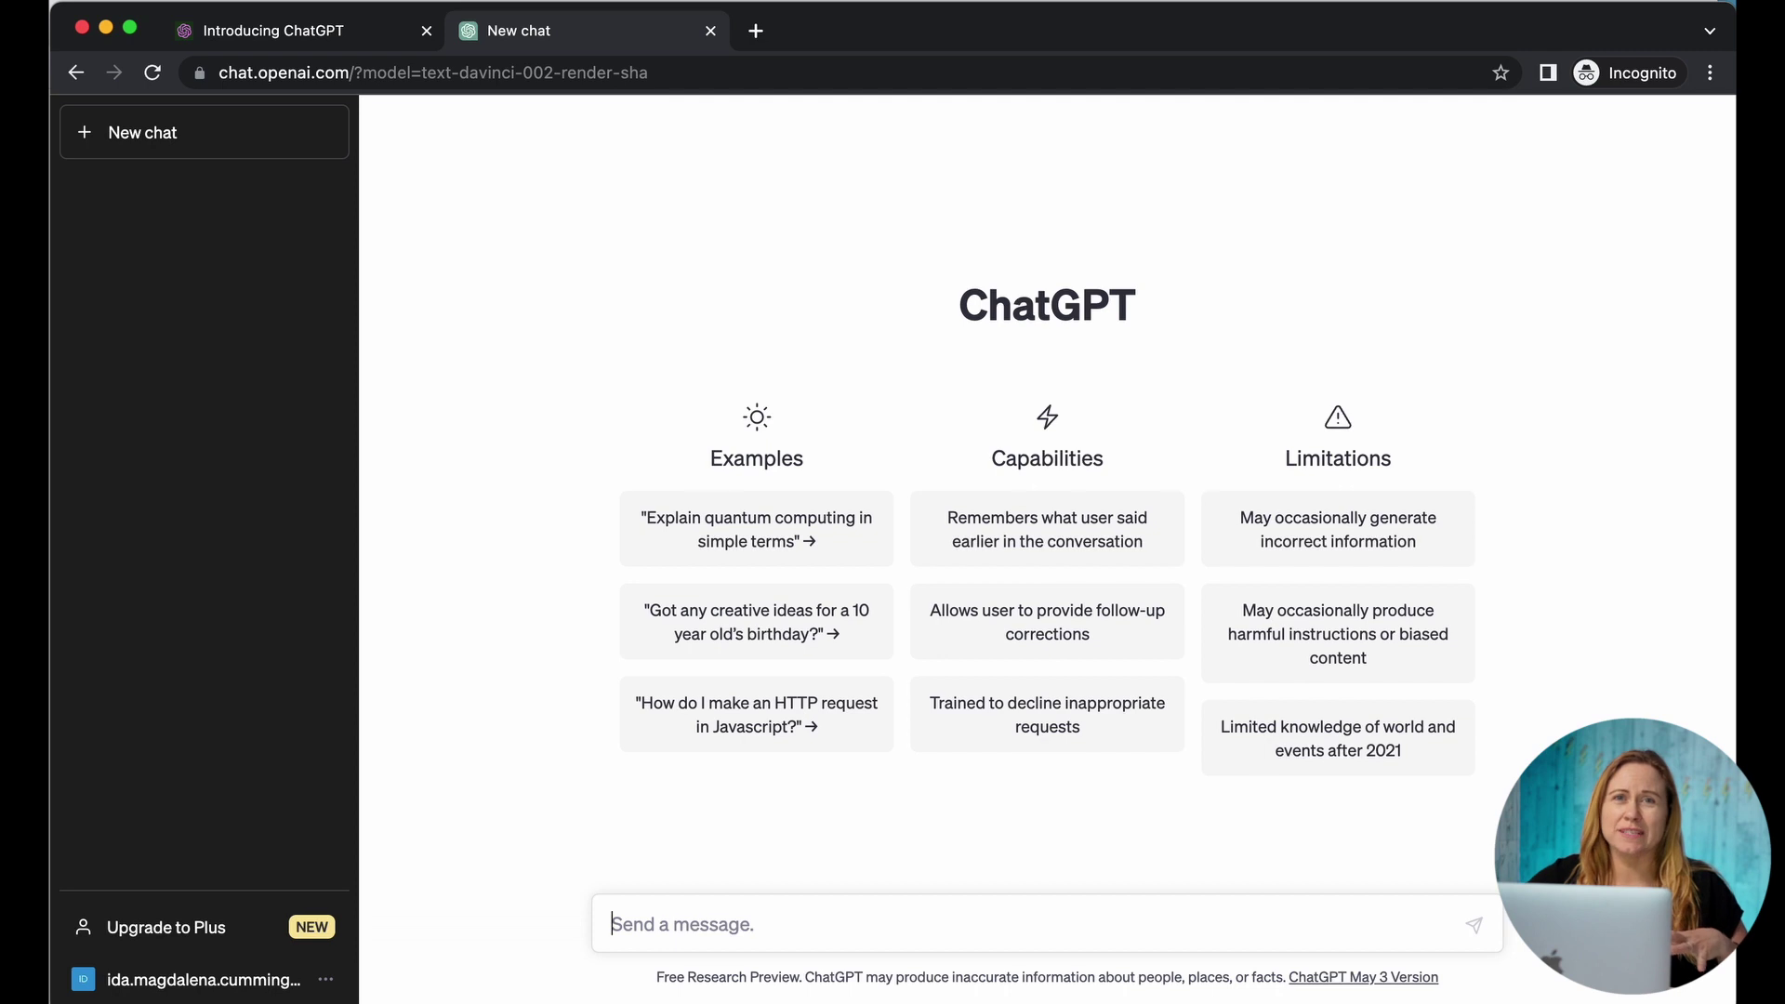
{"action": "type", "text": "i am a vide"}
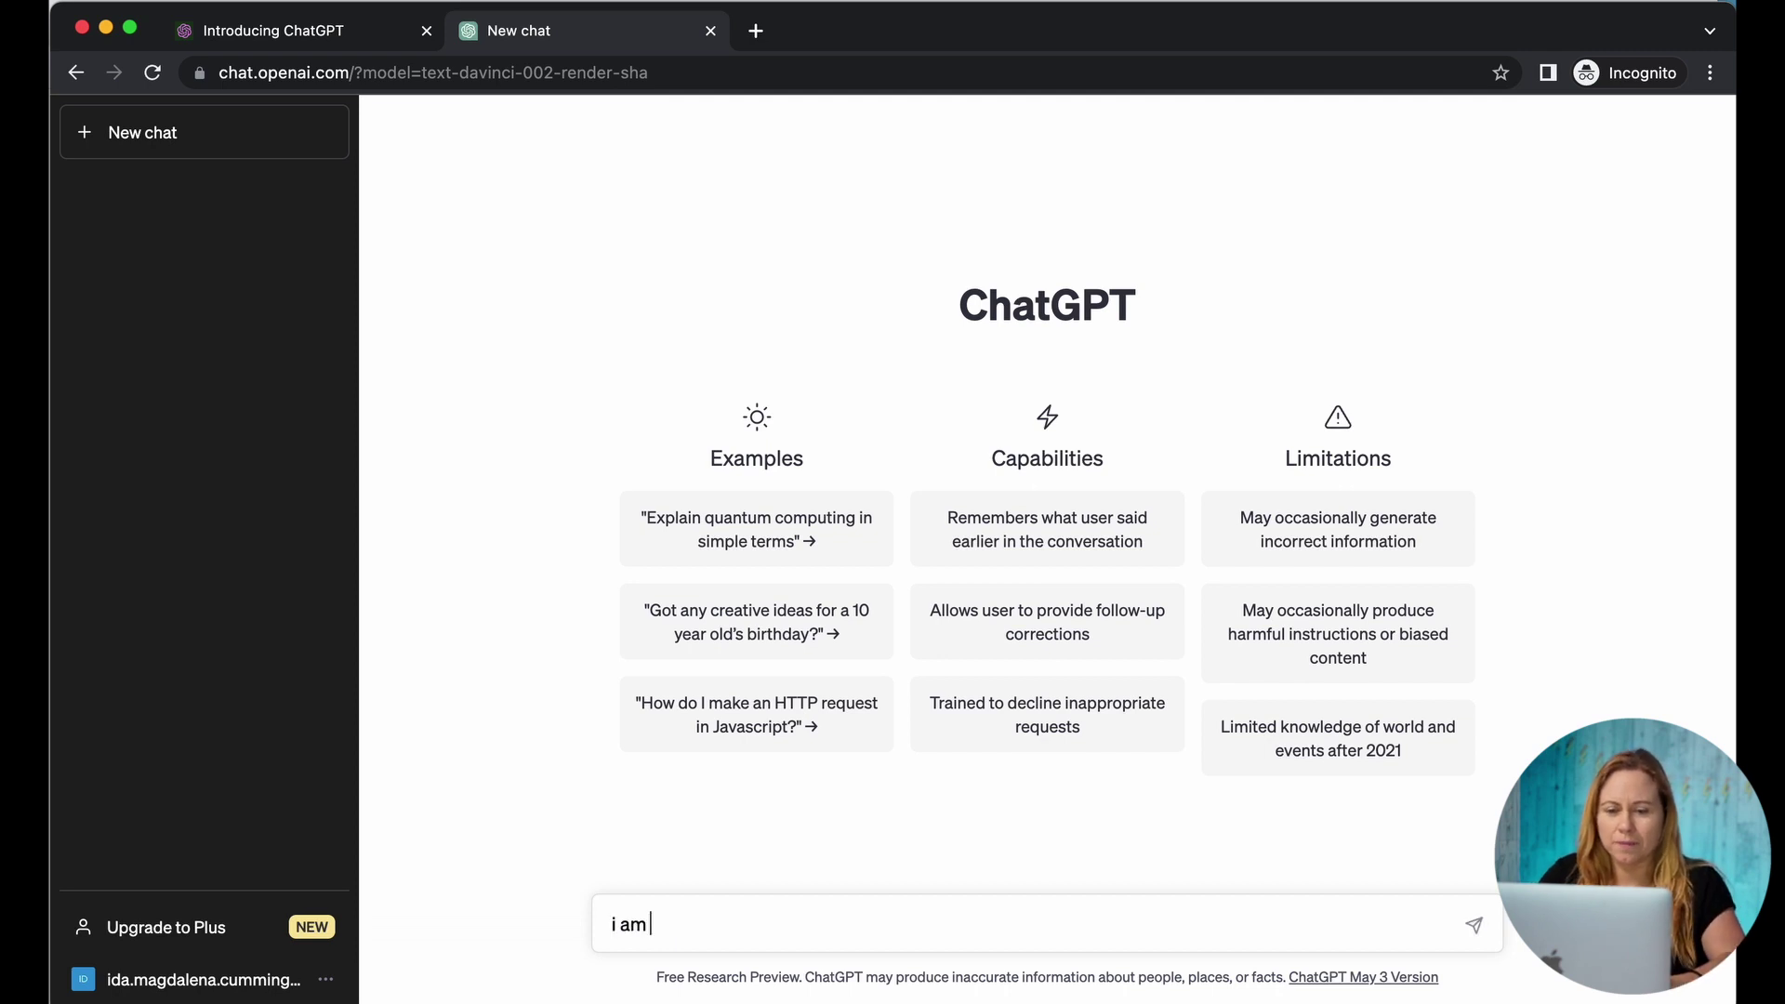
{"action": "type", "text": "o producer who offers online education teaching service providers how to use video tp"}
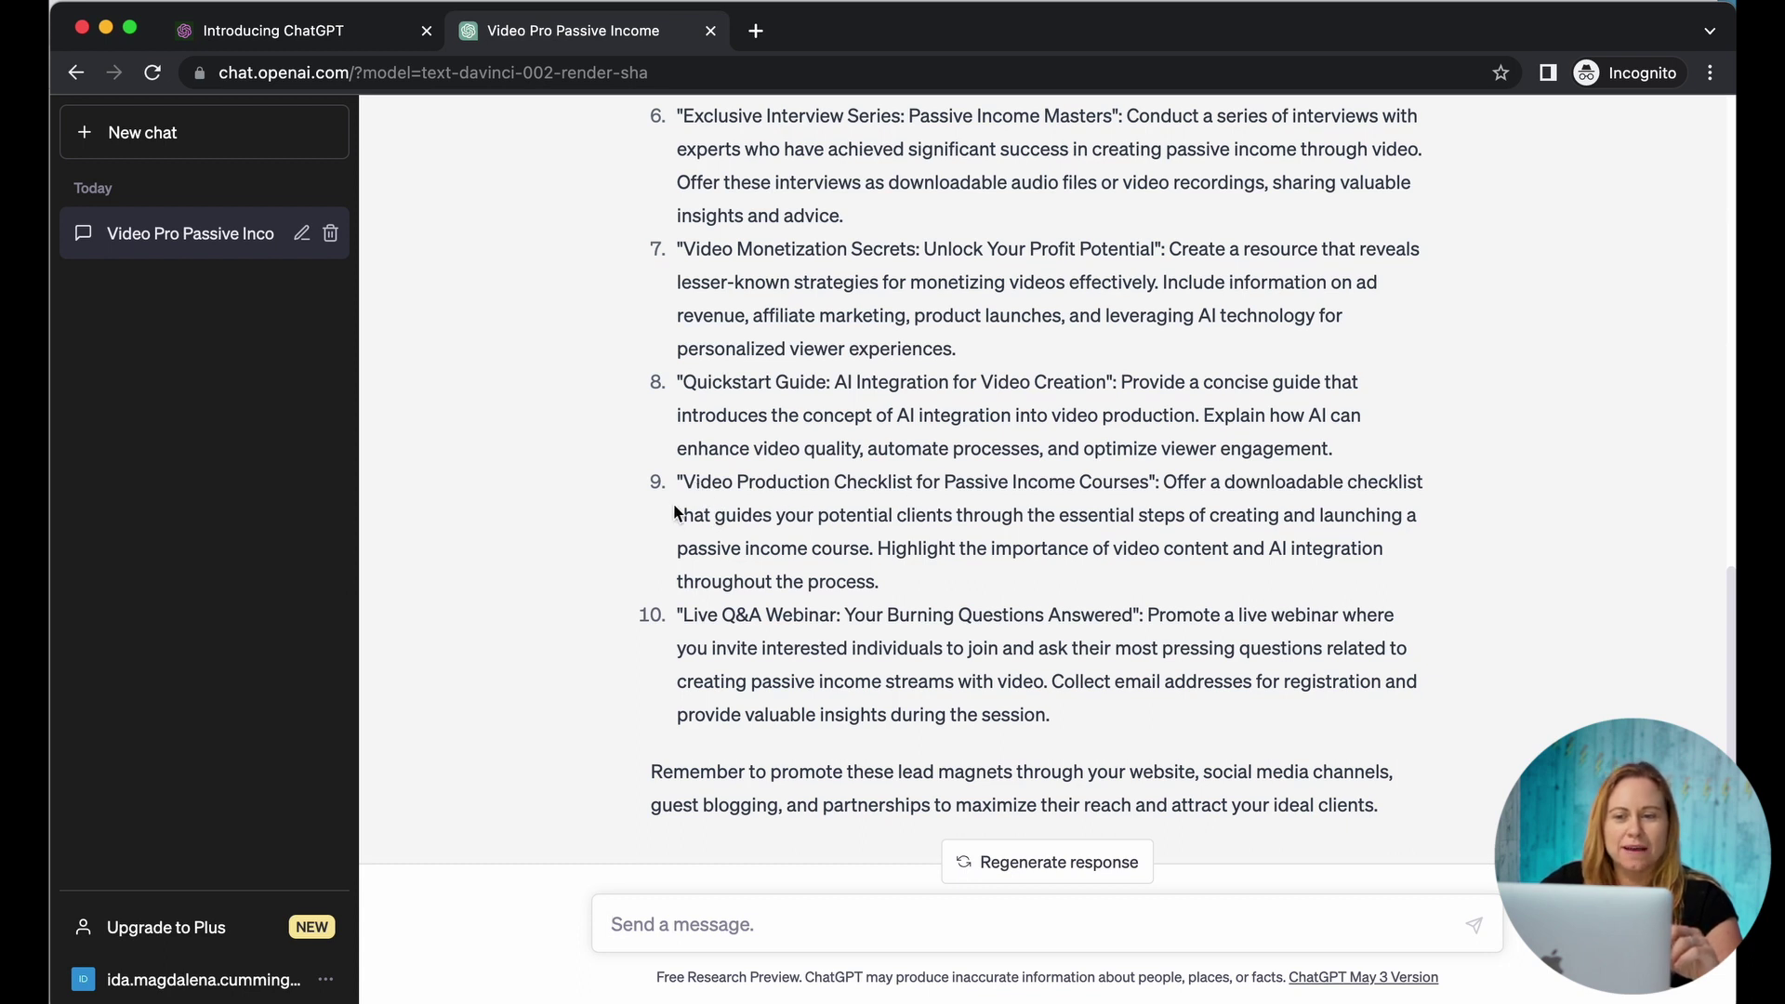
Step: Copy lead-magnet idea 9 and send 'Create an outline for' followed by it
{"action": "left_click_drag", "start_coordinate": [683, 481], "coordinate": [894, 581]}
{"action": "key", "text": "super+c"}
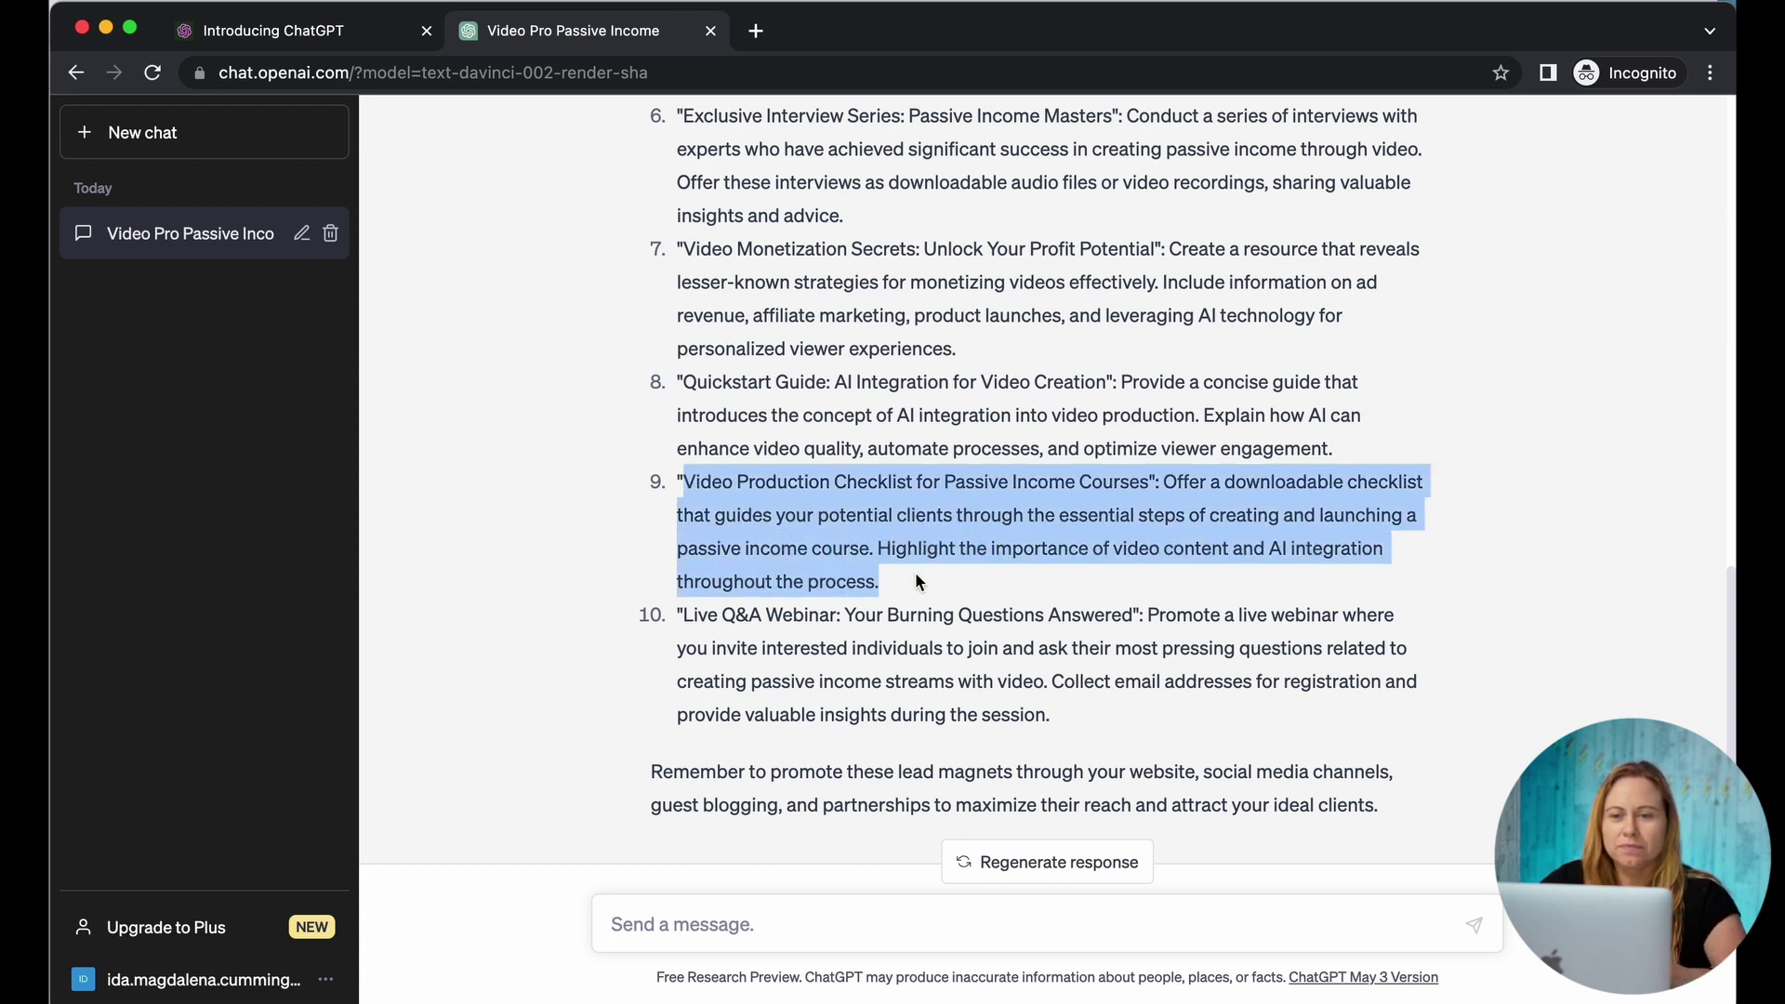
{"action": "left_click", "coordinate": [717, 916]}
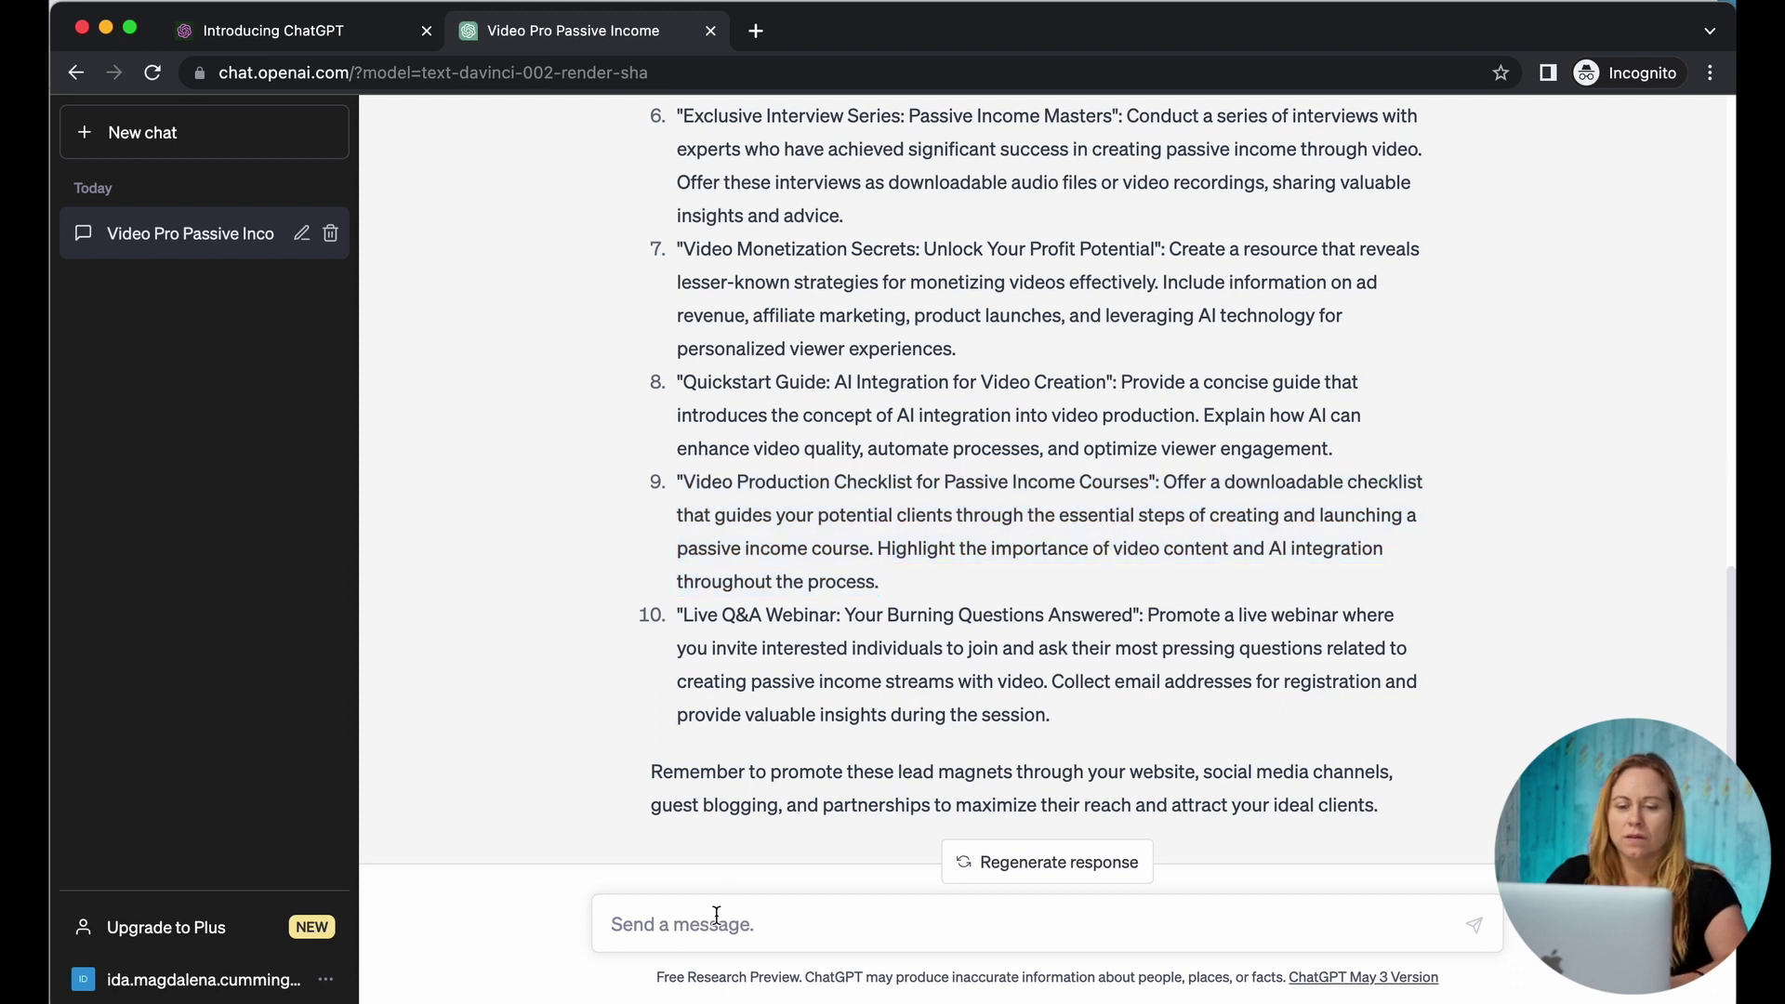
{"action": "type", "text": "C"}
{"action": "key", "text": "BackSpace"}
{"action": "type", "text": "Create an oul"}
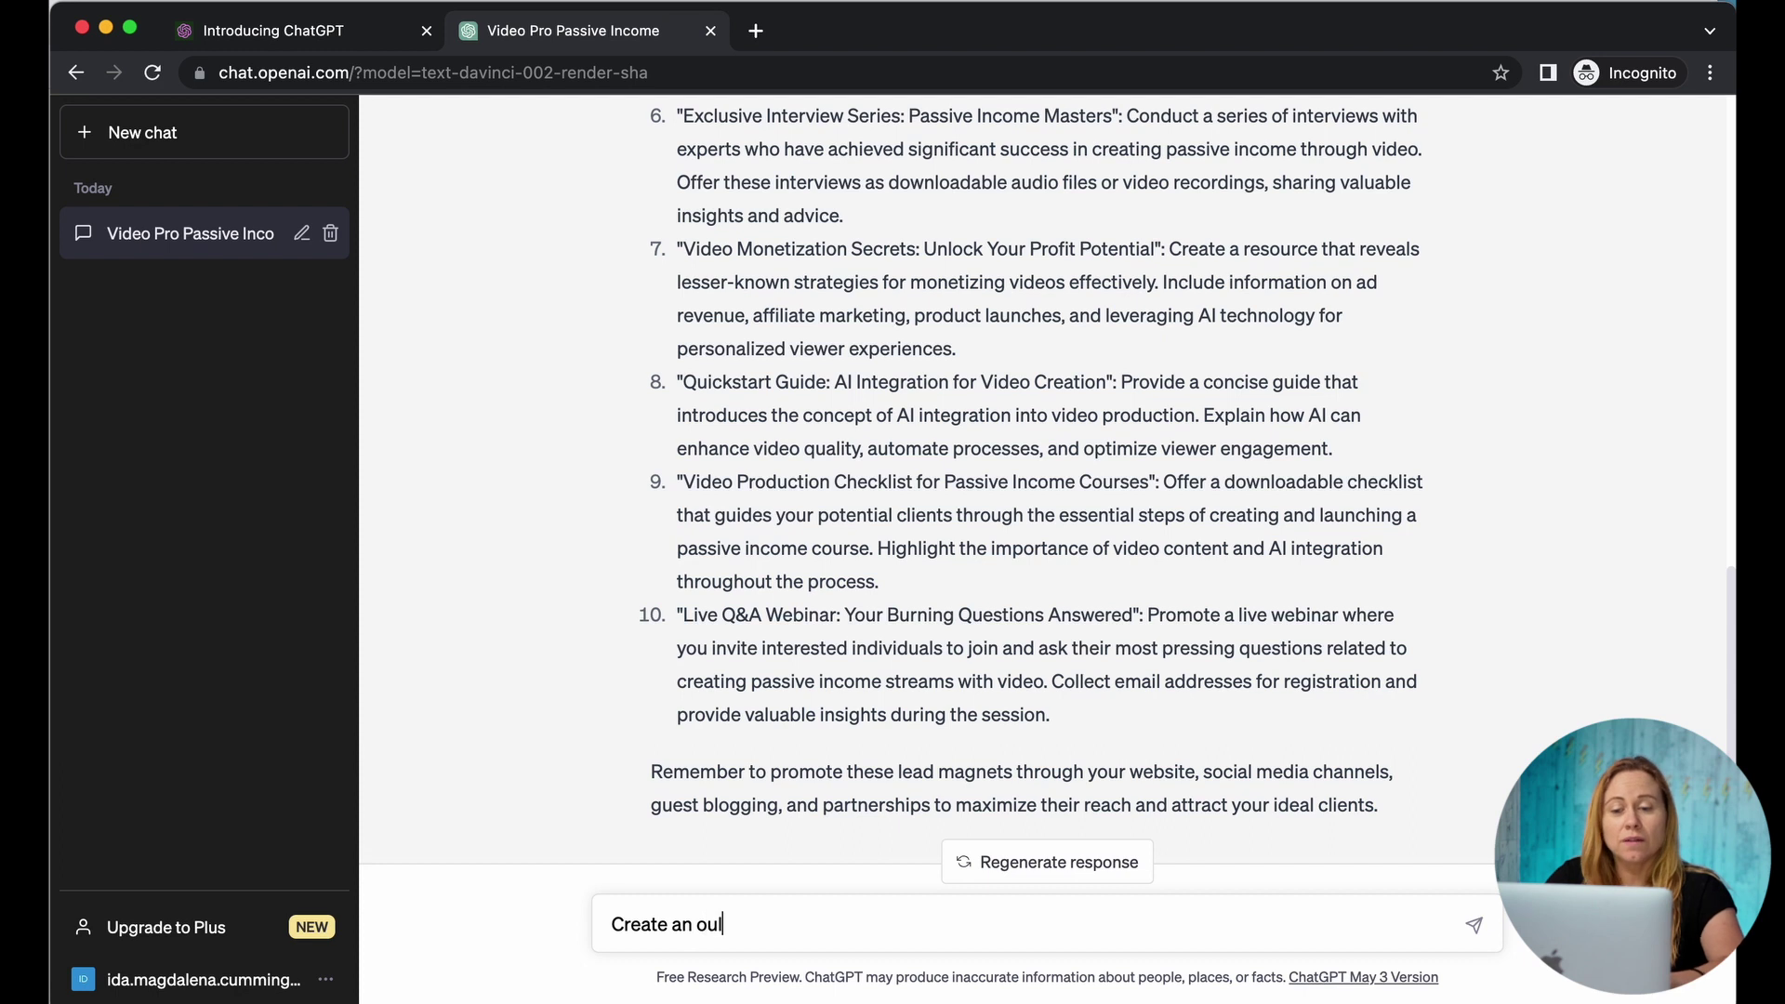
{"action": "type", "text": "ines"}
{"action": "key", "text": "BackSpace"}
{"action": "key", "text": "BackSpace"}
{"action": "key", "text": "BackSpace"}
{"action": "key", "text": "BackSpace"}
{"action": "key", "text": "BackSpace"}
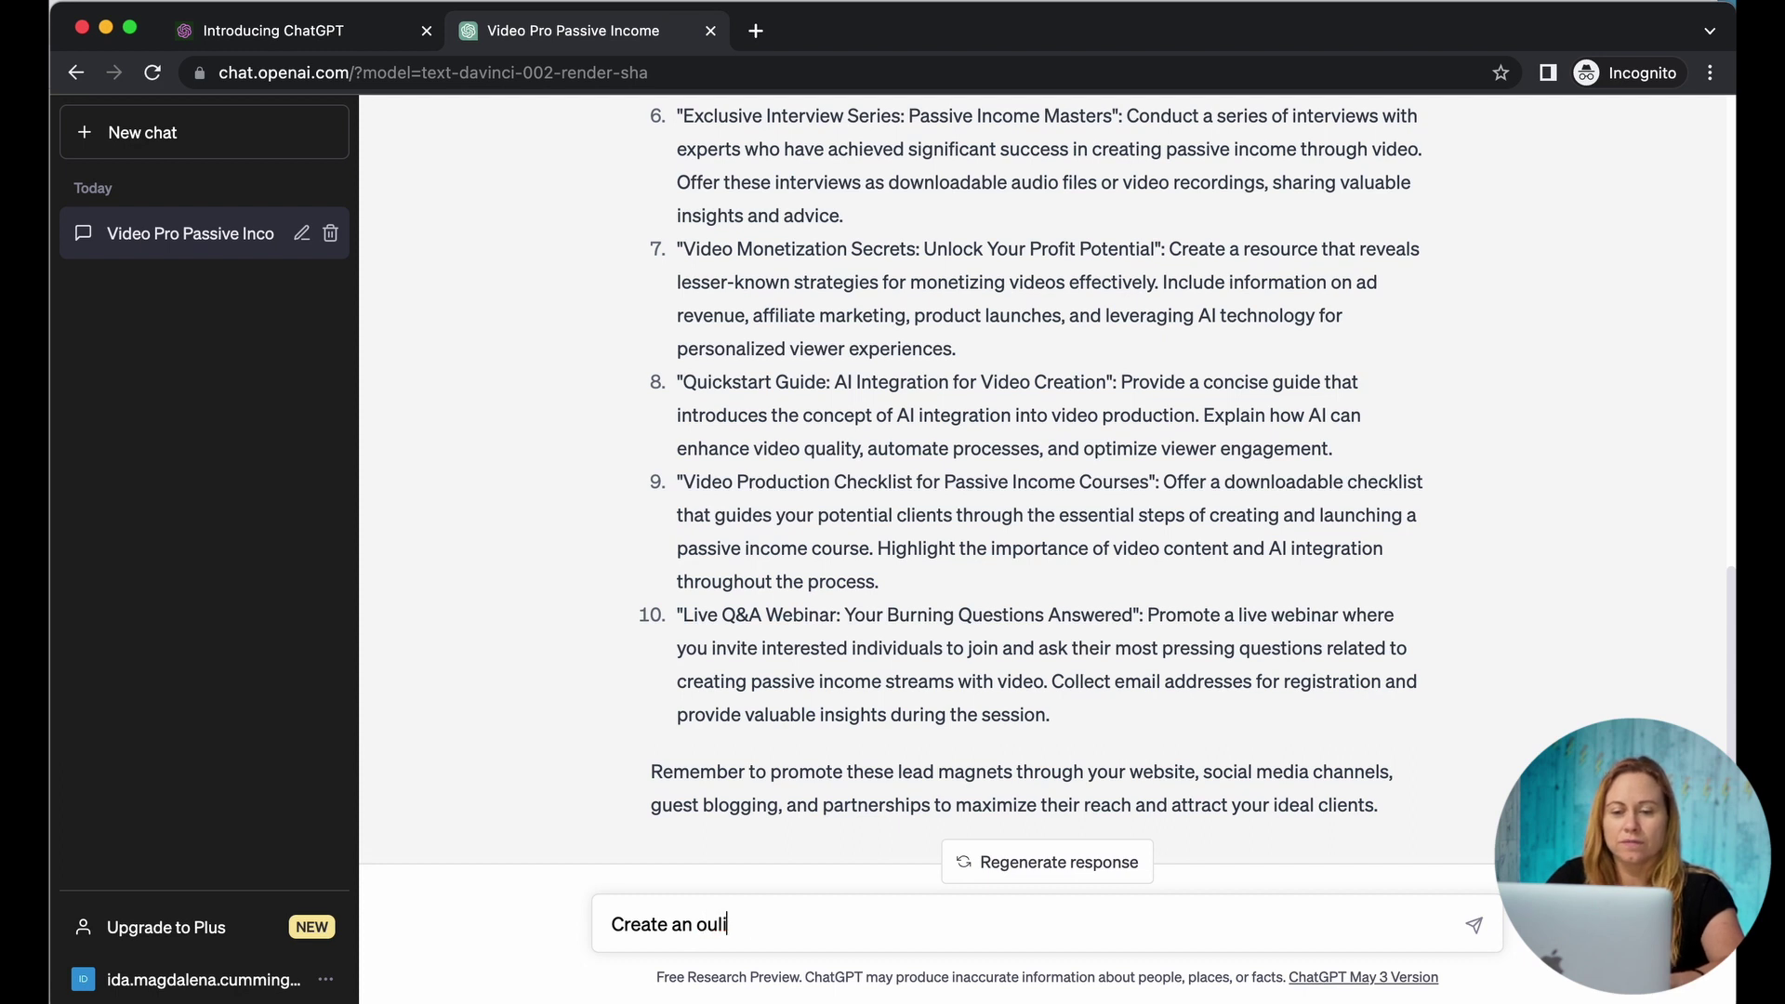
{"action": "type", "text": "tline for"}
{"action": "key", "text": "super+v"}
{"action": "key", "text": "Return"}
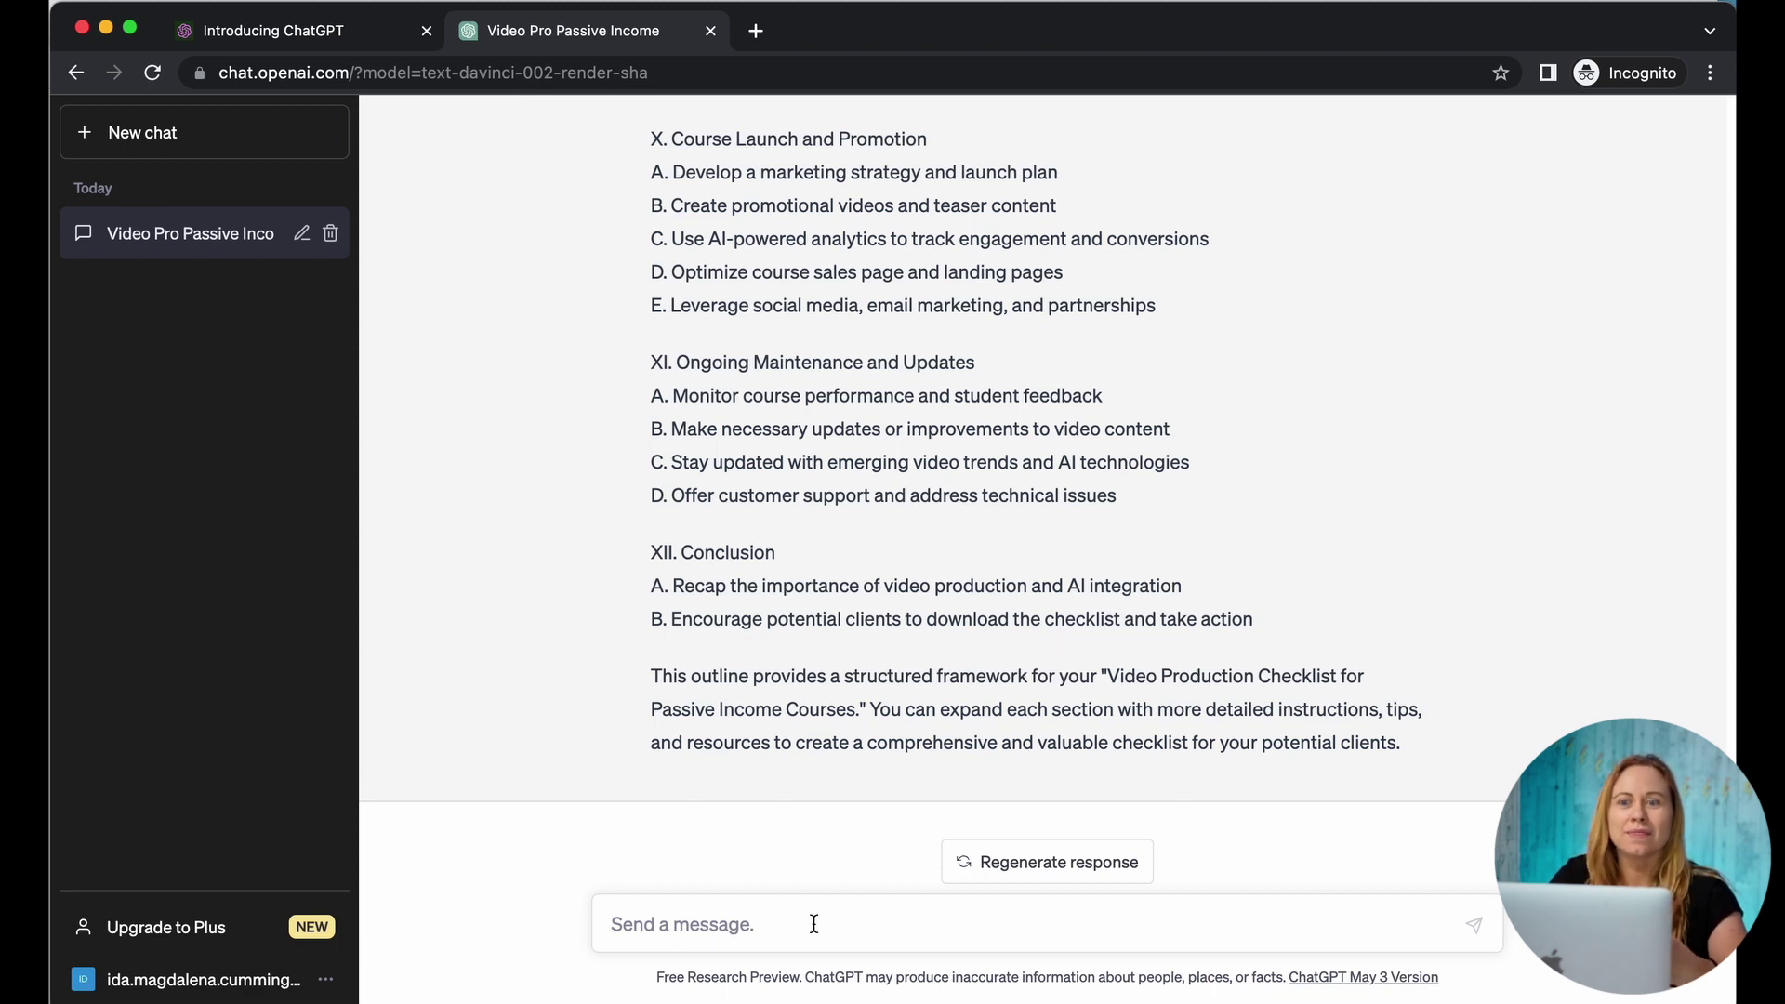
Step: Ask for 10 YouTube video ideas promoting the lead magnet, then select idea 1's text
{"action": "type", "text": "give me"}
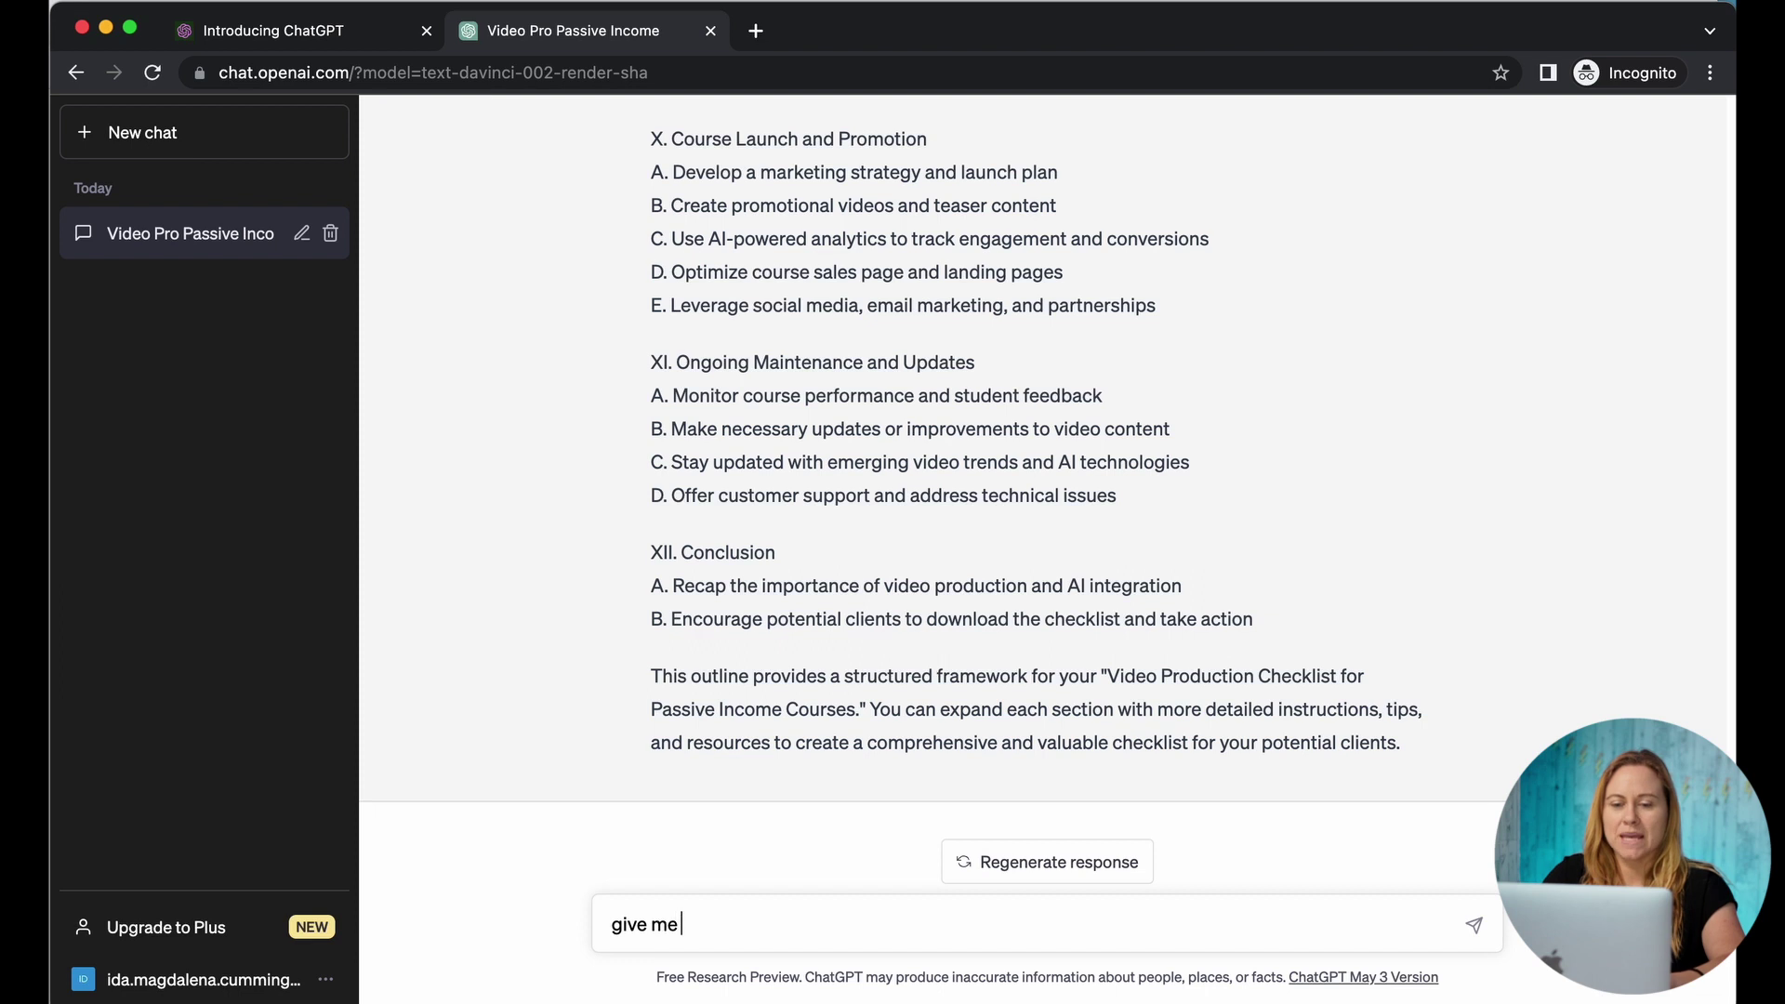
{"action": "type", "text": " 10 youtube i"}
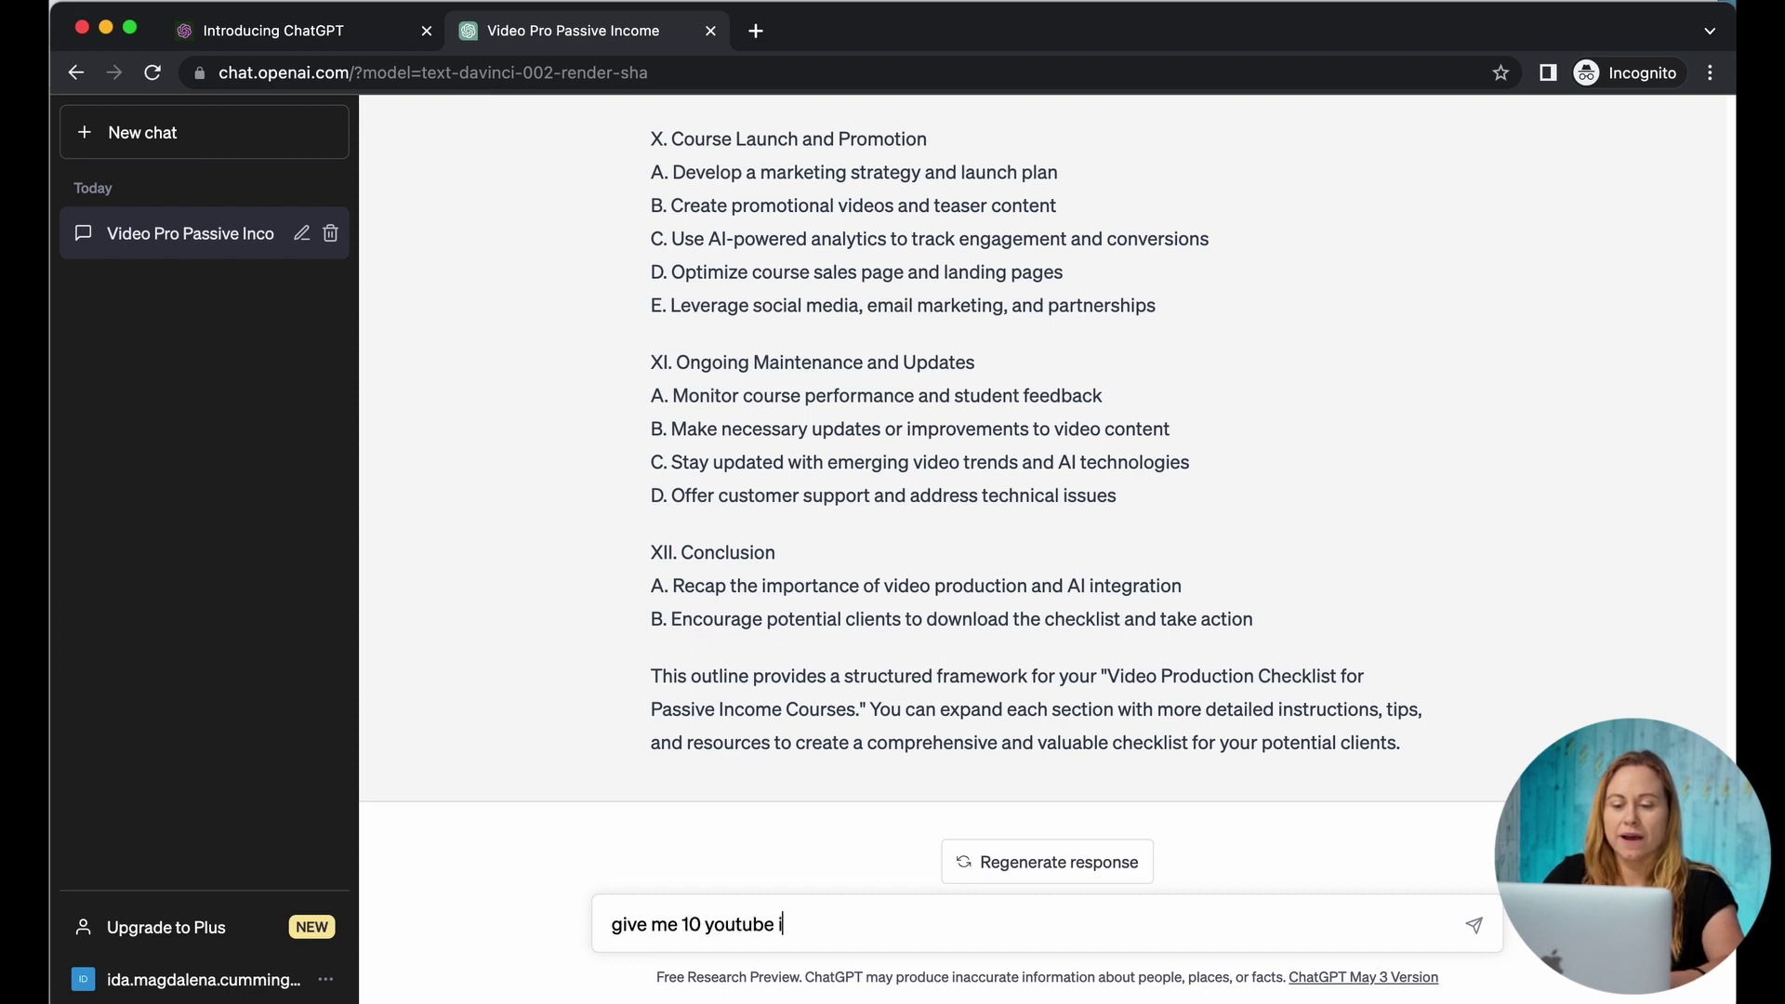
{"action": "type", "text": "deas for "}
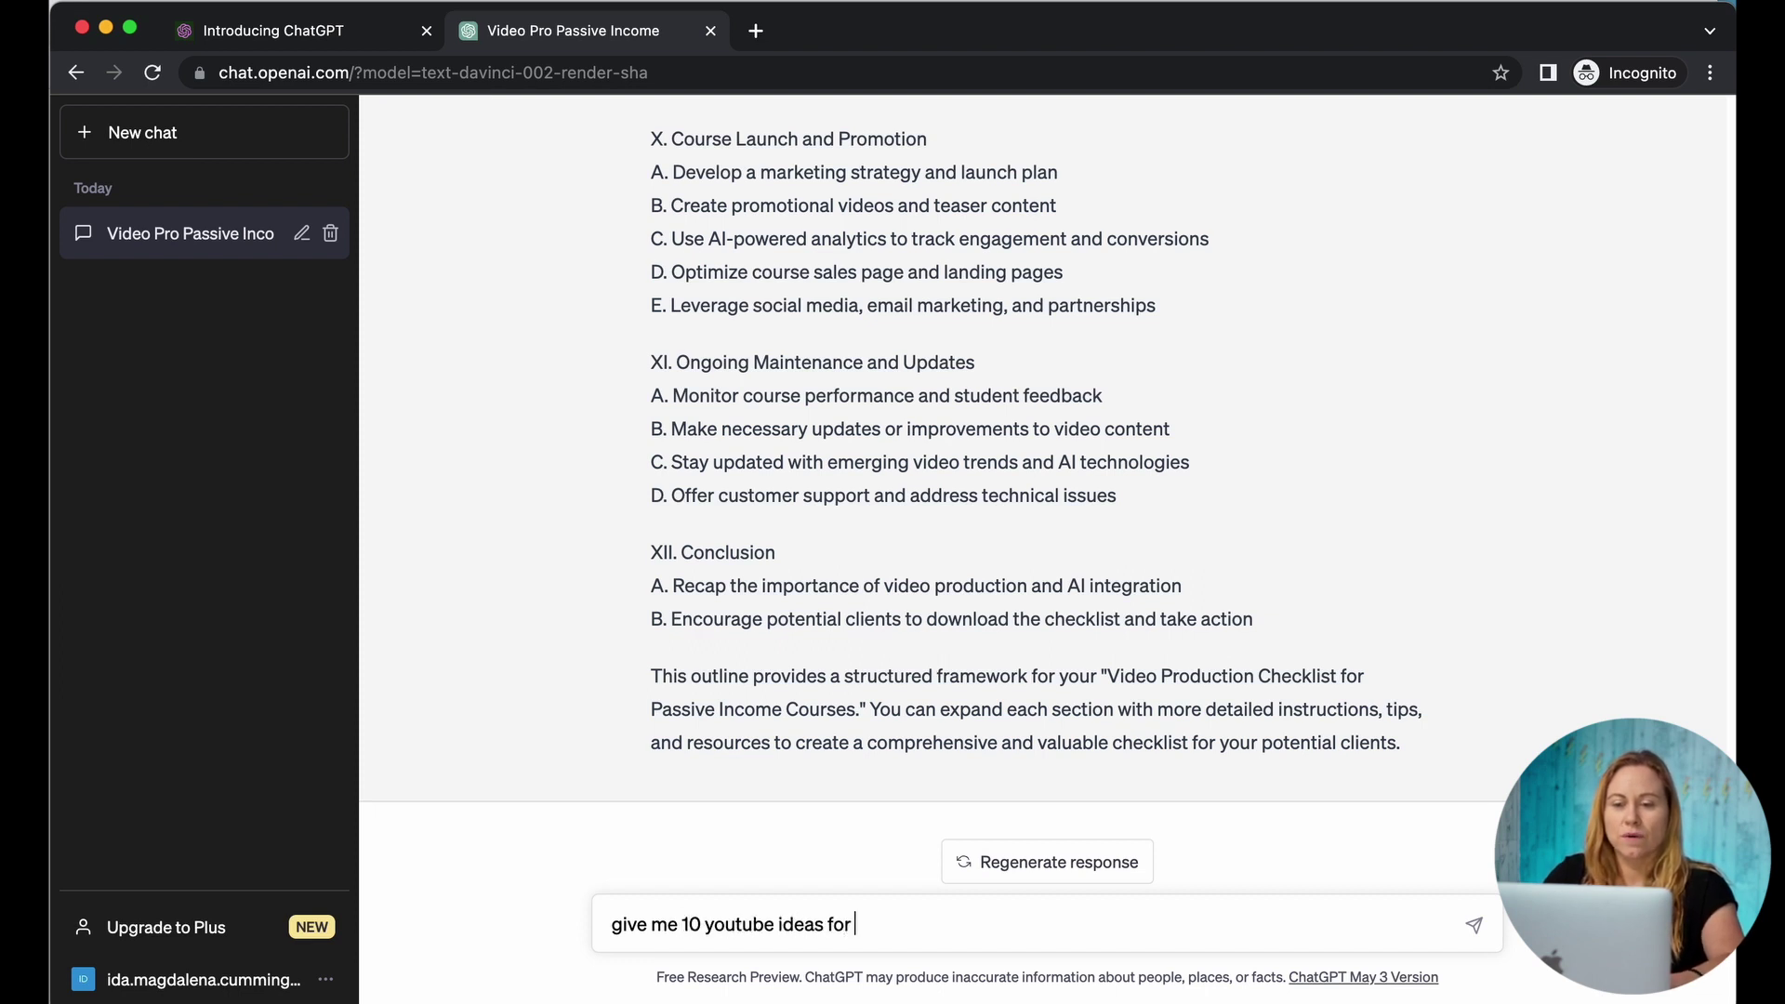
{"action": "type", "text": "video to promo"}
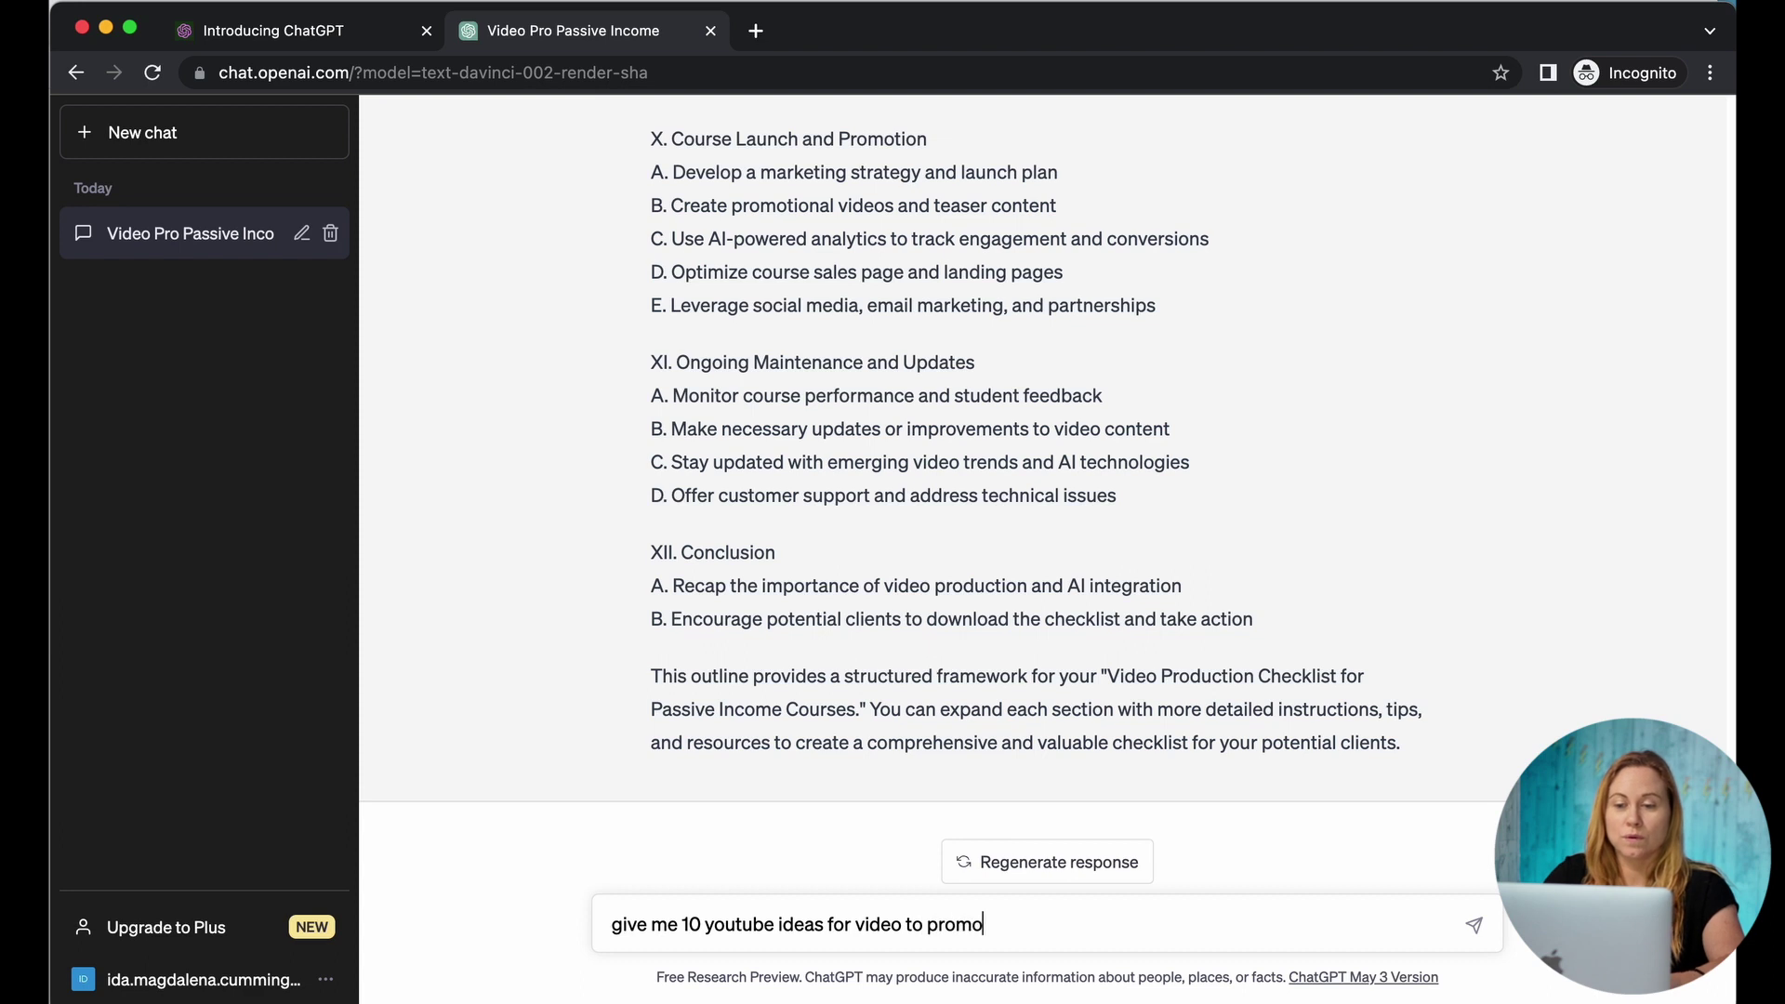
{"action": "type", "text": "te the above "}
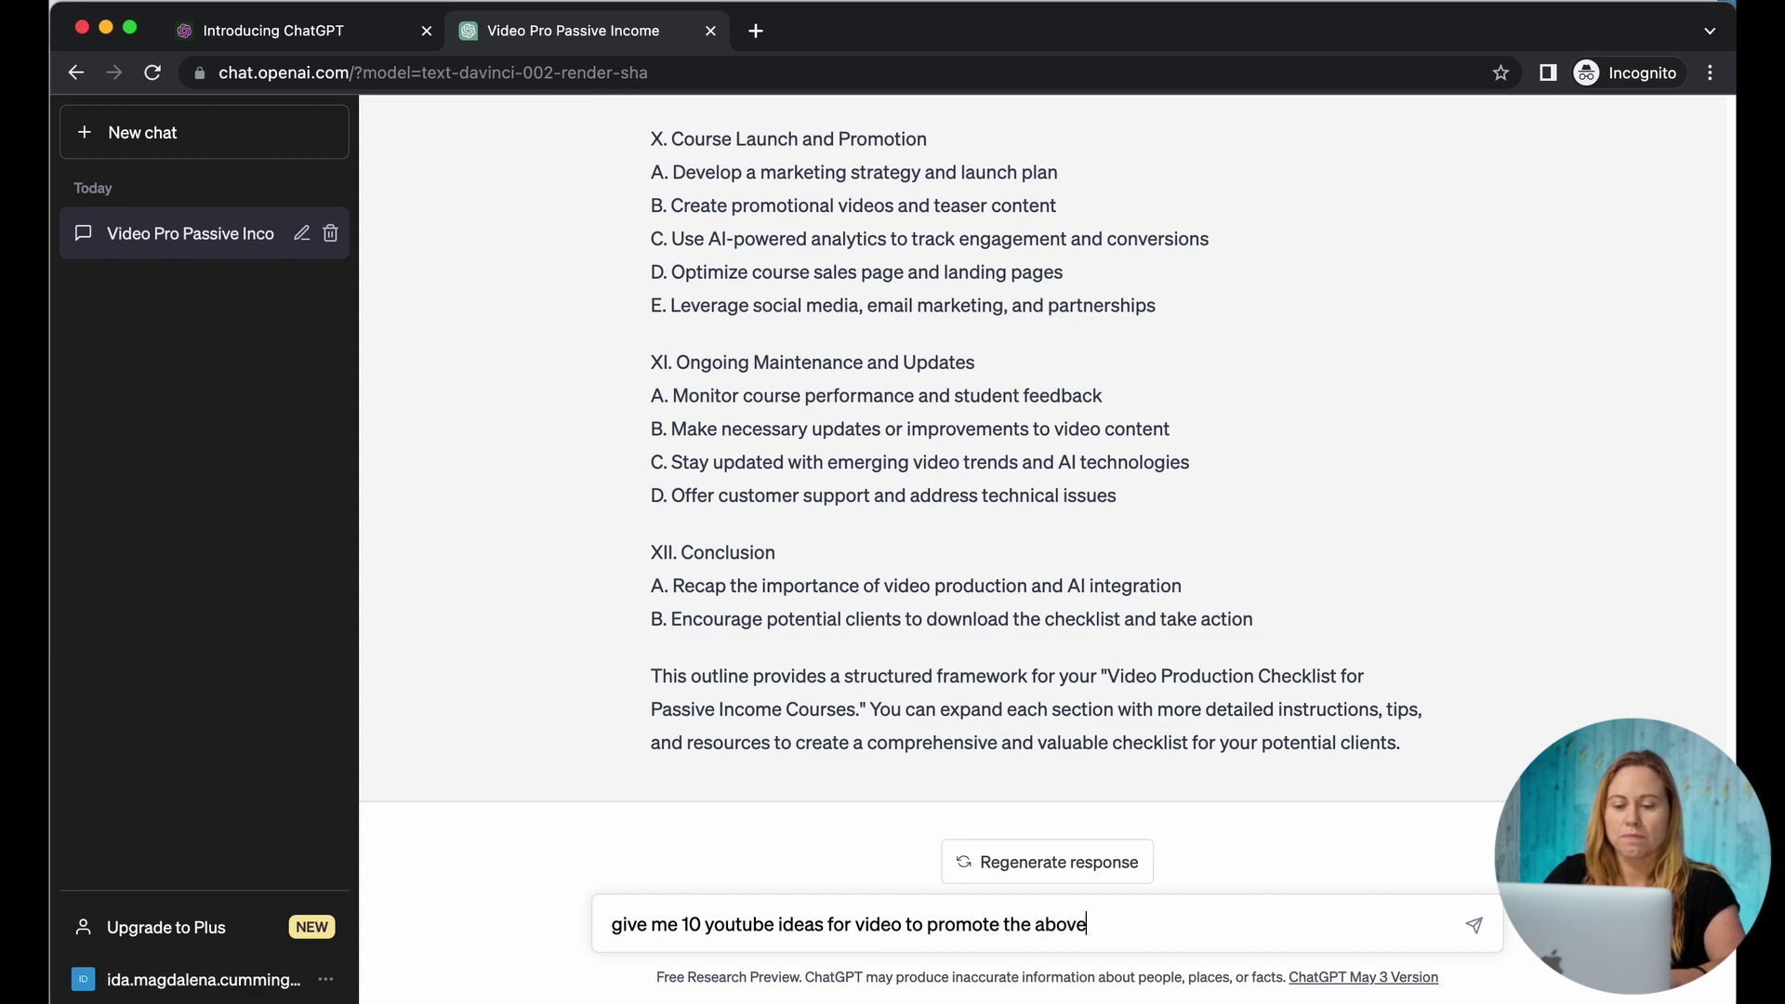
{"action": "type", "text": "lead magm"}
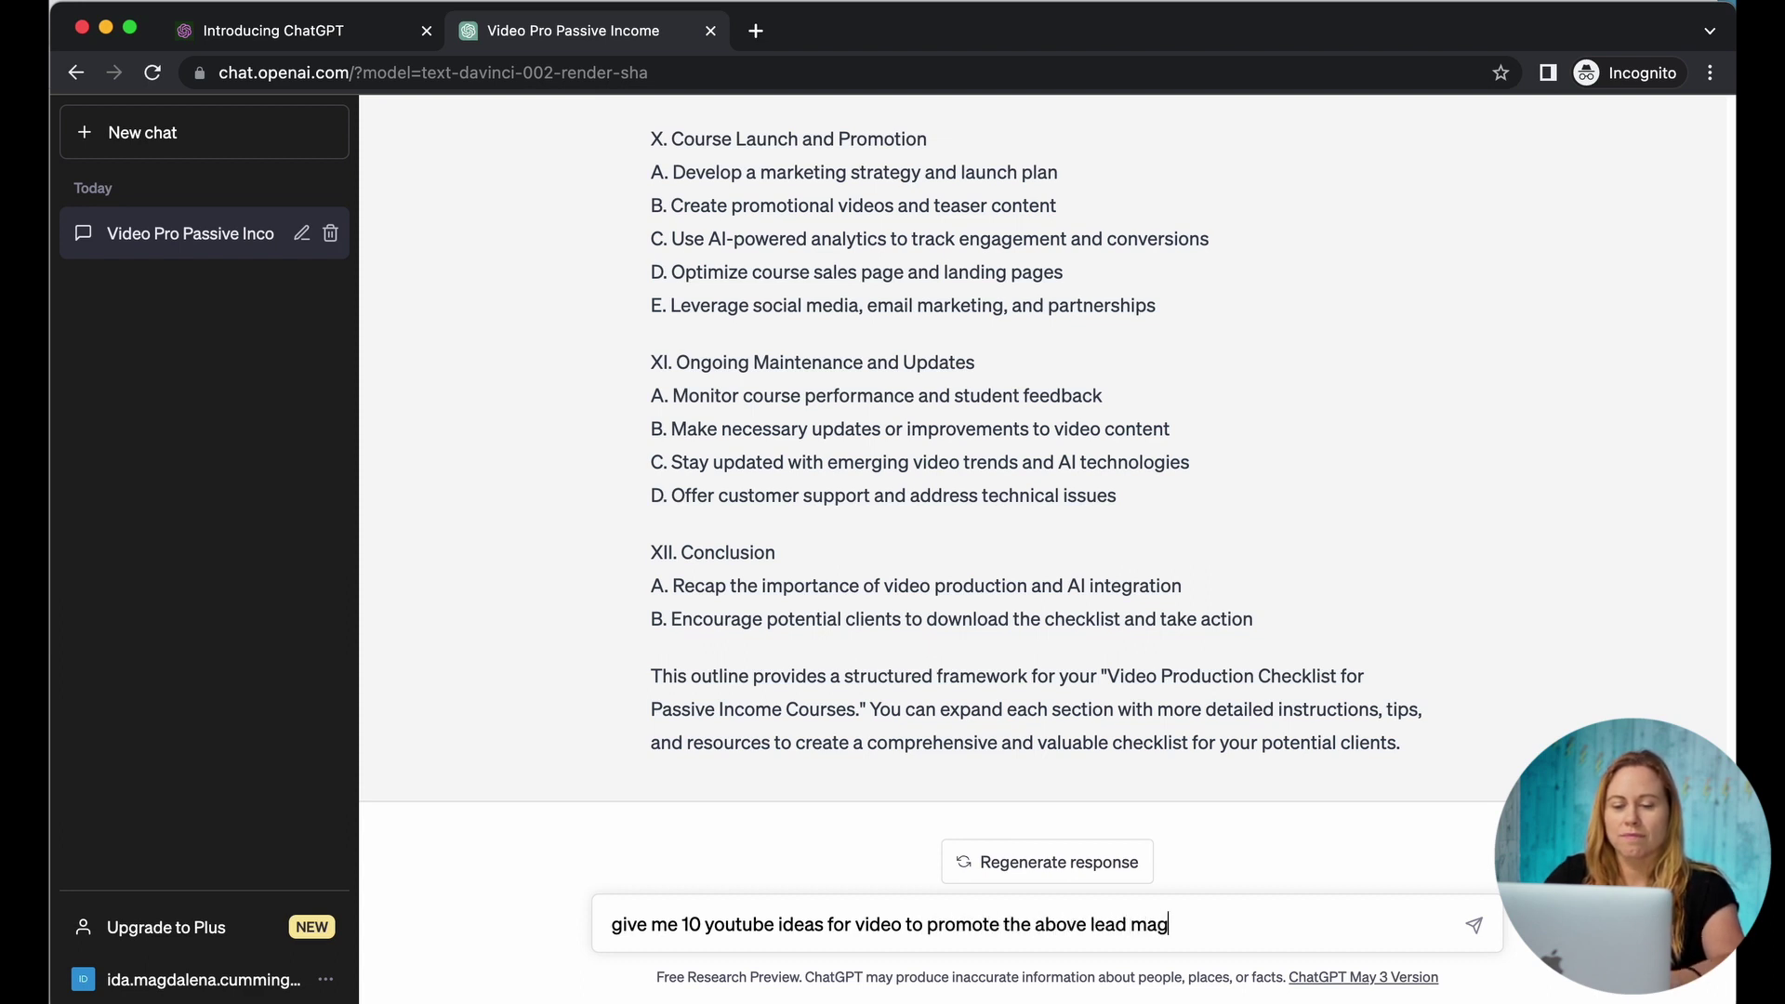
{"action": "type", "text": "ent"}
{"action": "key", "text": "Return"}
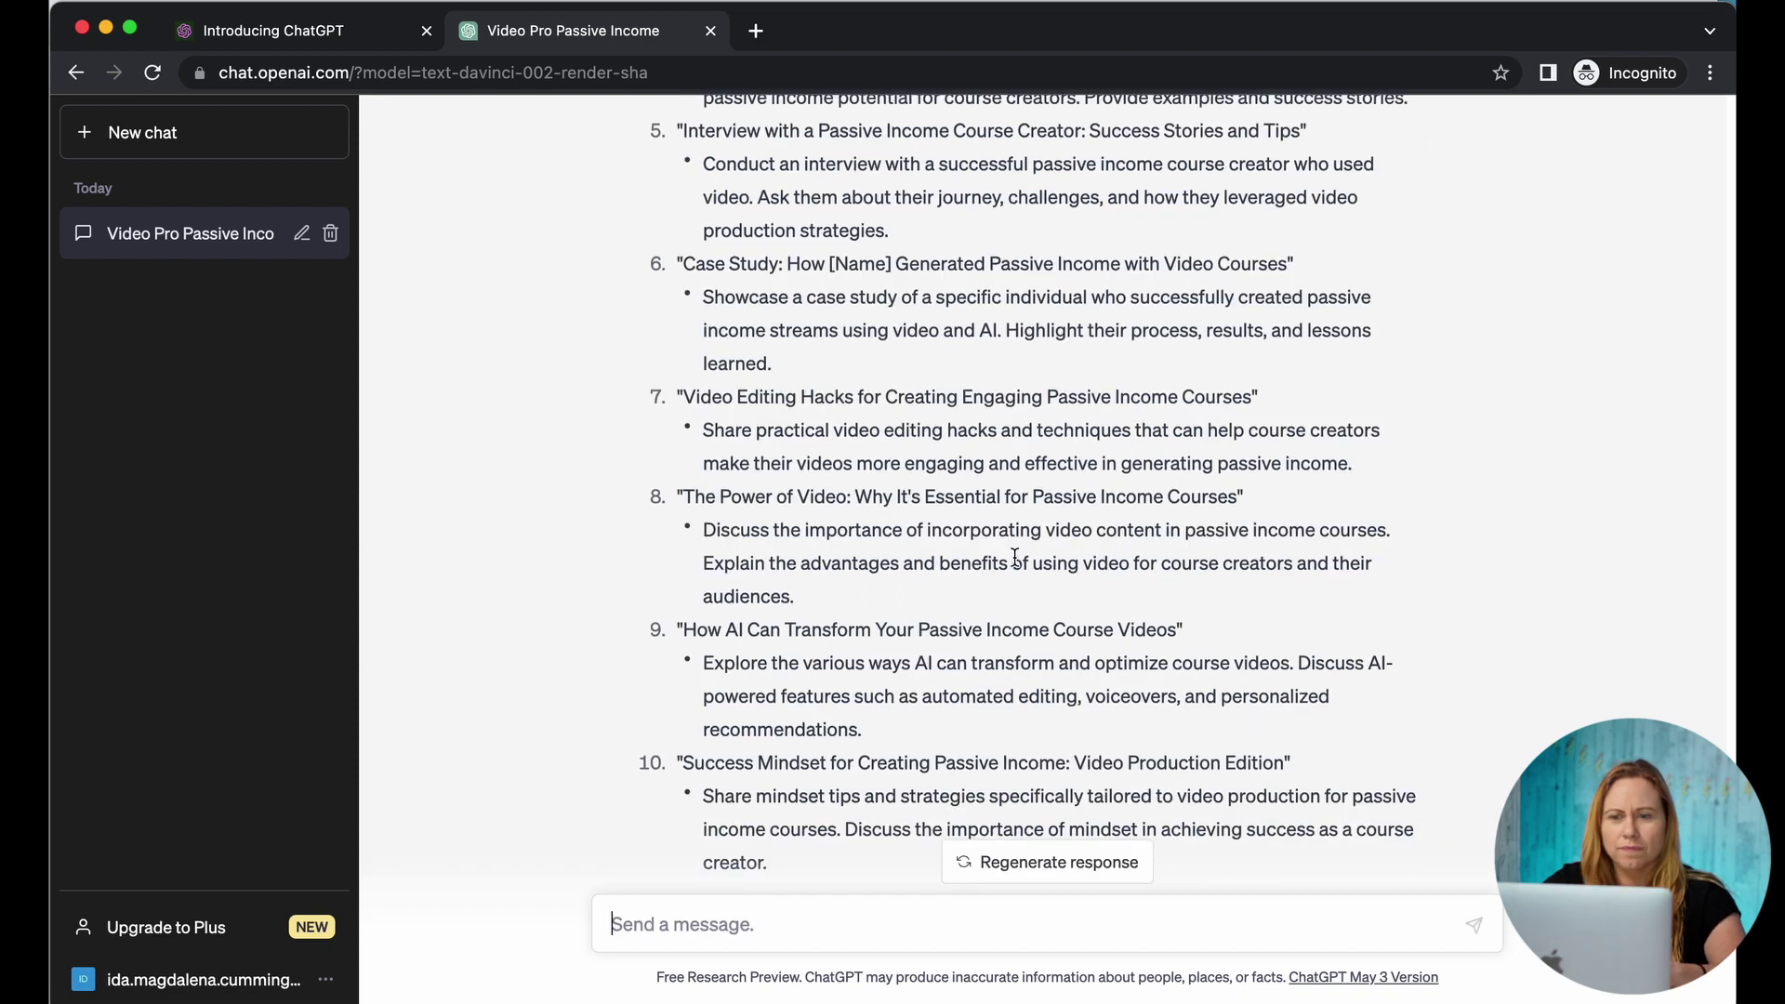
{"action": "scroll", "coordinate": [1014, 557], "scroll_direction": "up", "scroll_amount": 7}
{"action": "scroll", "coordinate": [1014, 556], "scroll_direction": "down", "scroll_amount": 2}
{"action": "scroll", "coordinate": [1014, 557], "scroll_direction": "down", "scroll_amount": 8}
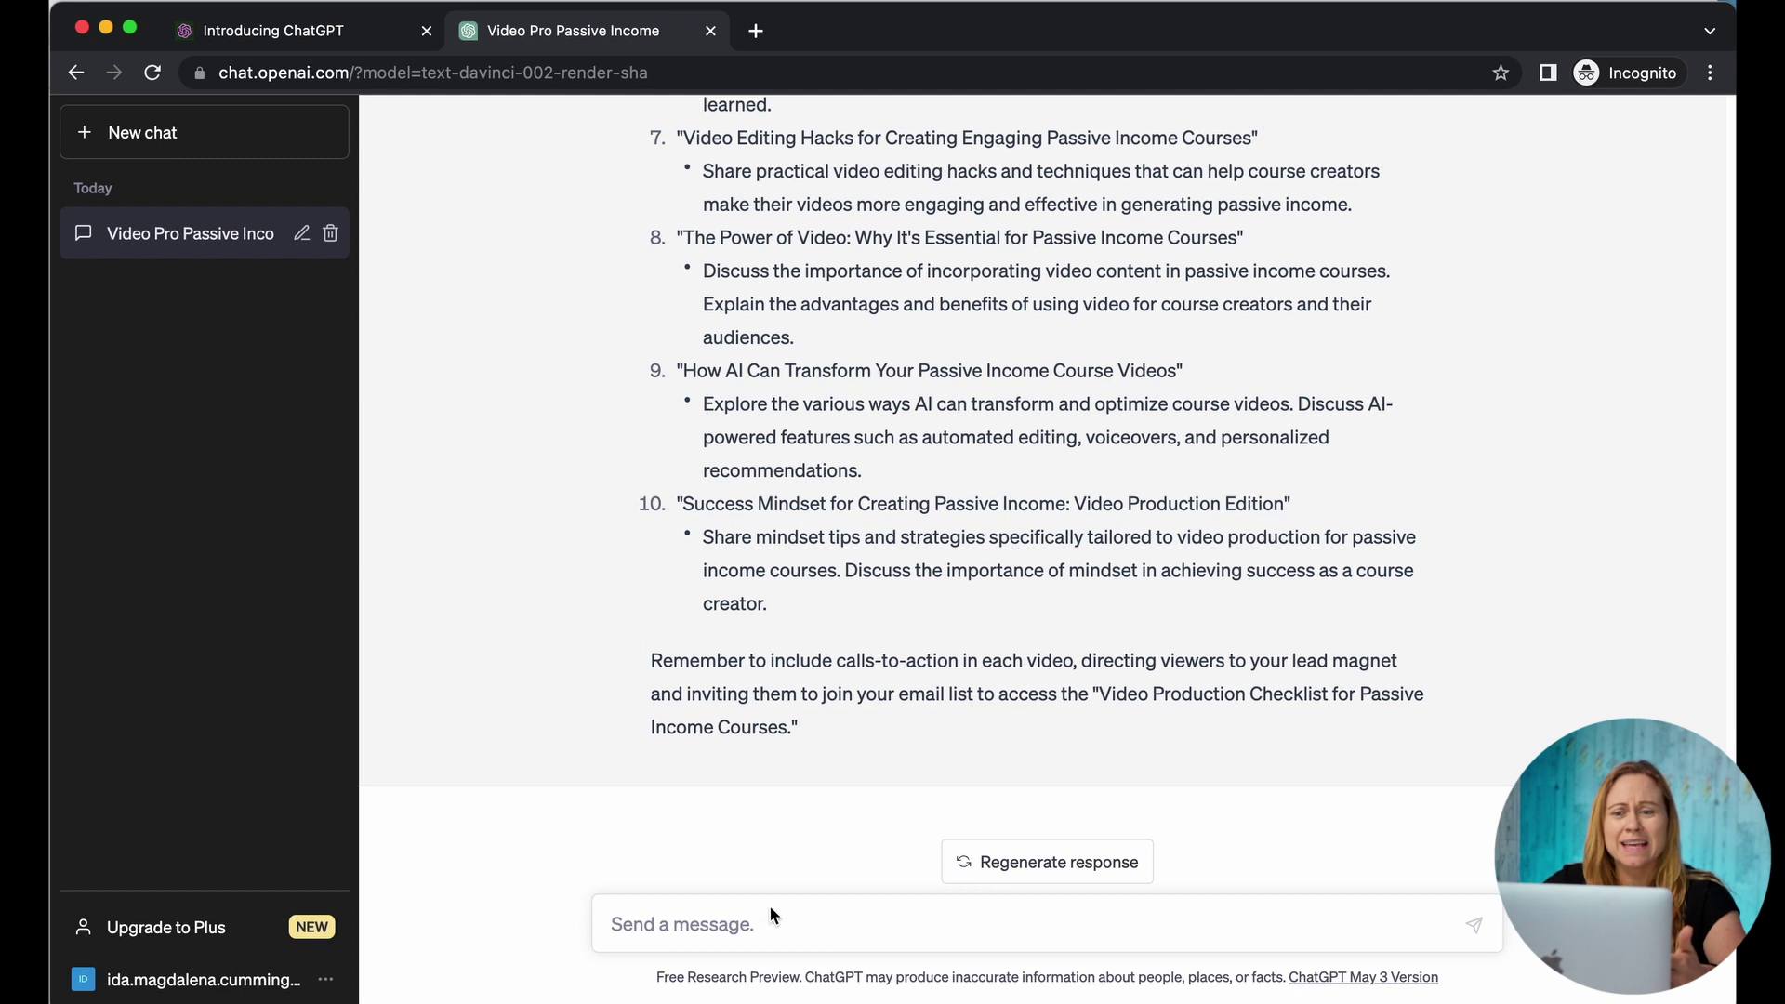
{"action": "scroll", "coordinate": [967, 497], "scroll_direction": "up", "scroll_amount": 7}
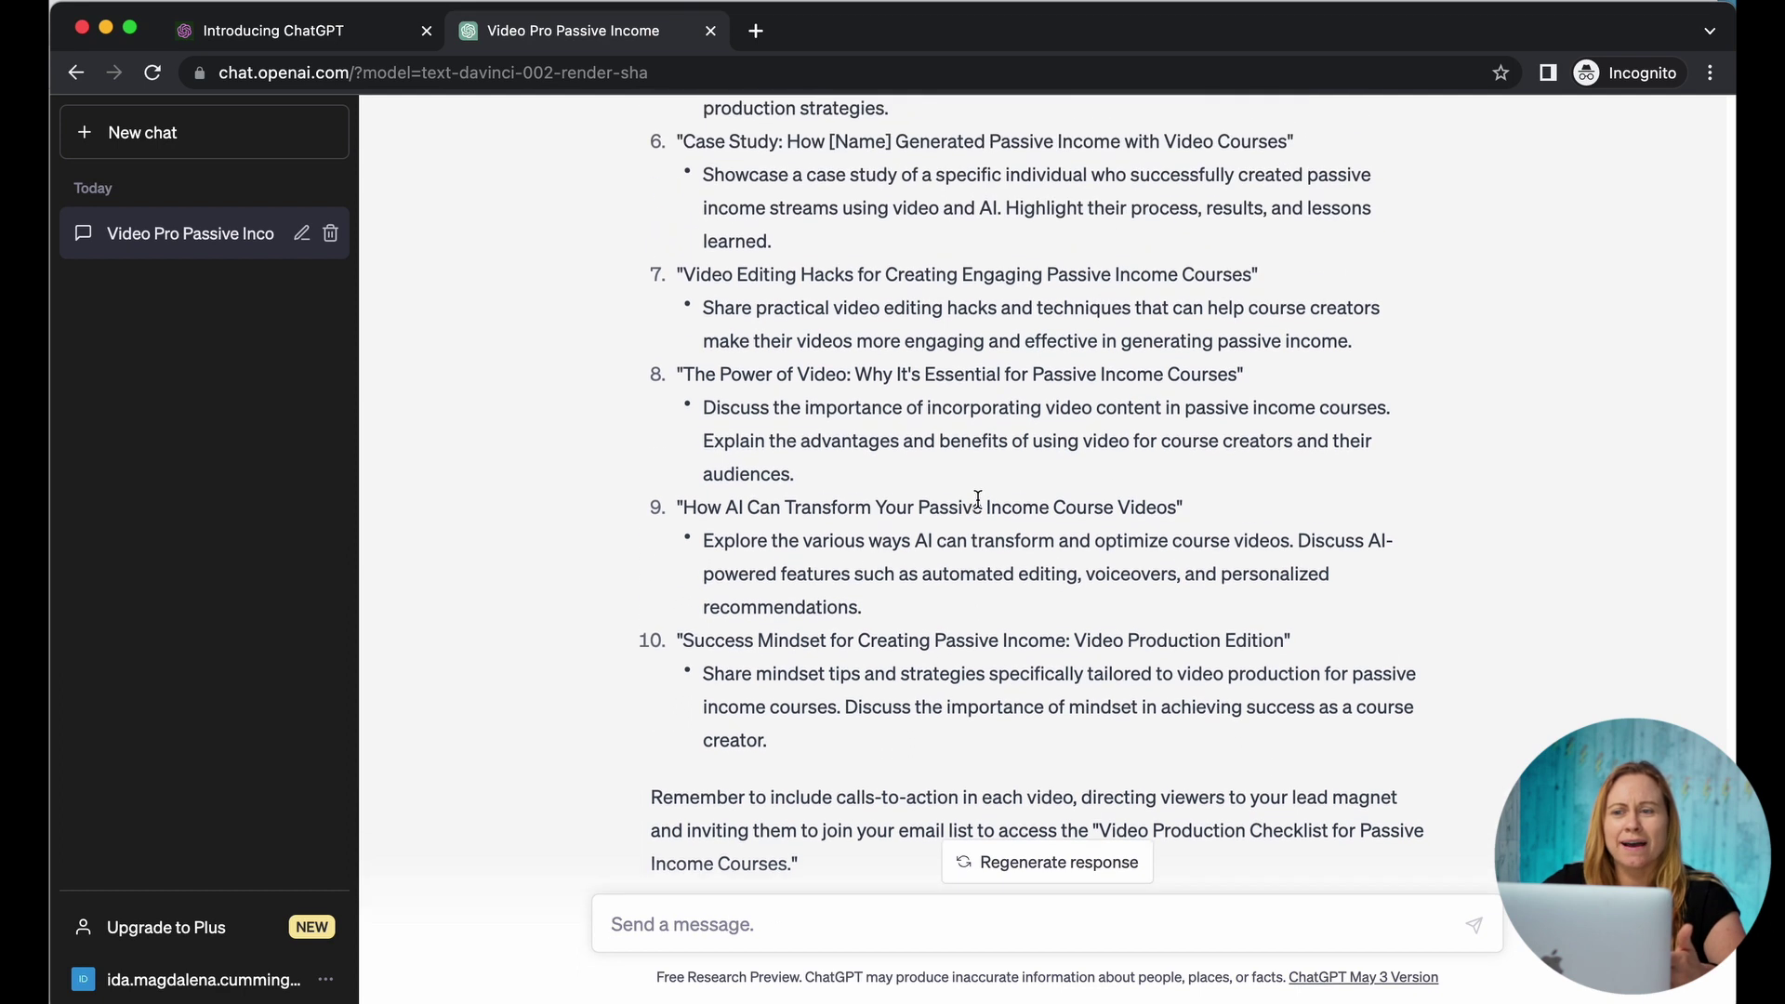
{"action": "scroll", "coordinate": [978, 498], "scroll_direction": "up", "scroll_amount": 3}
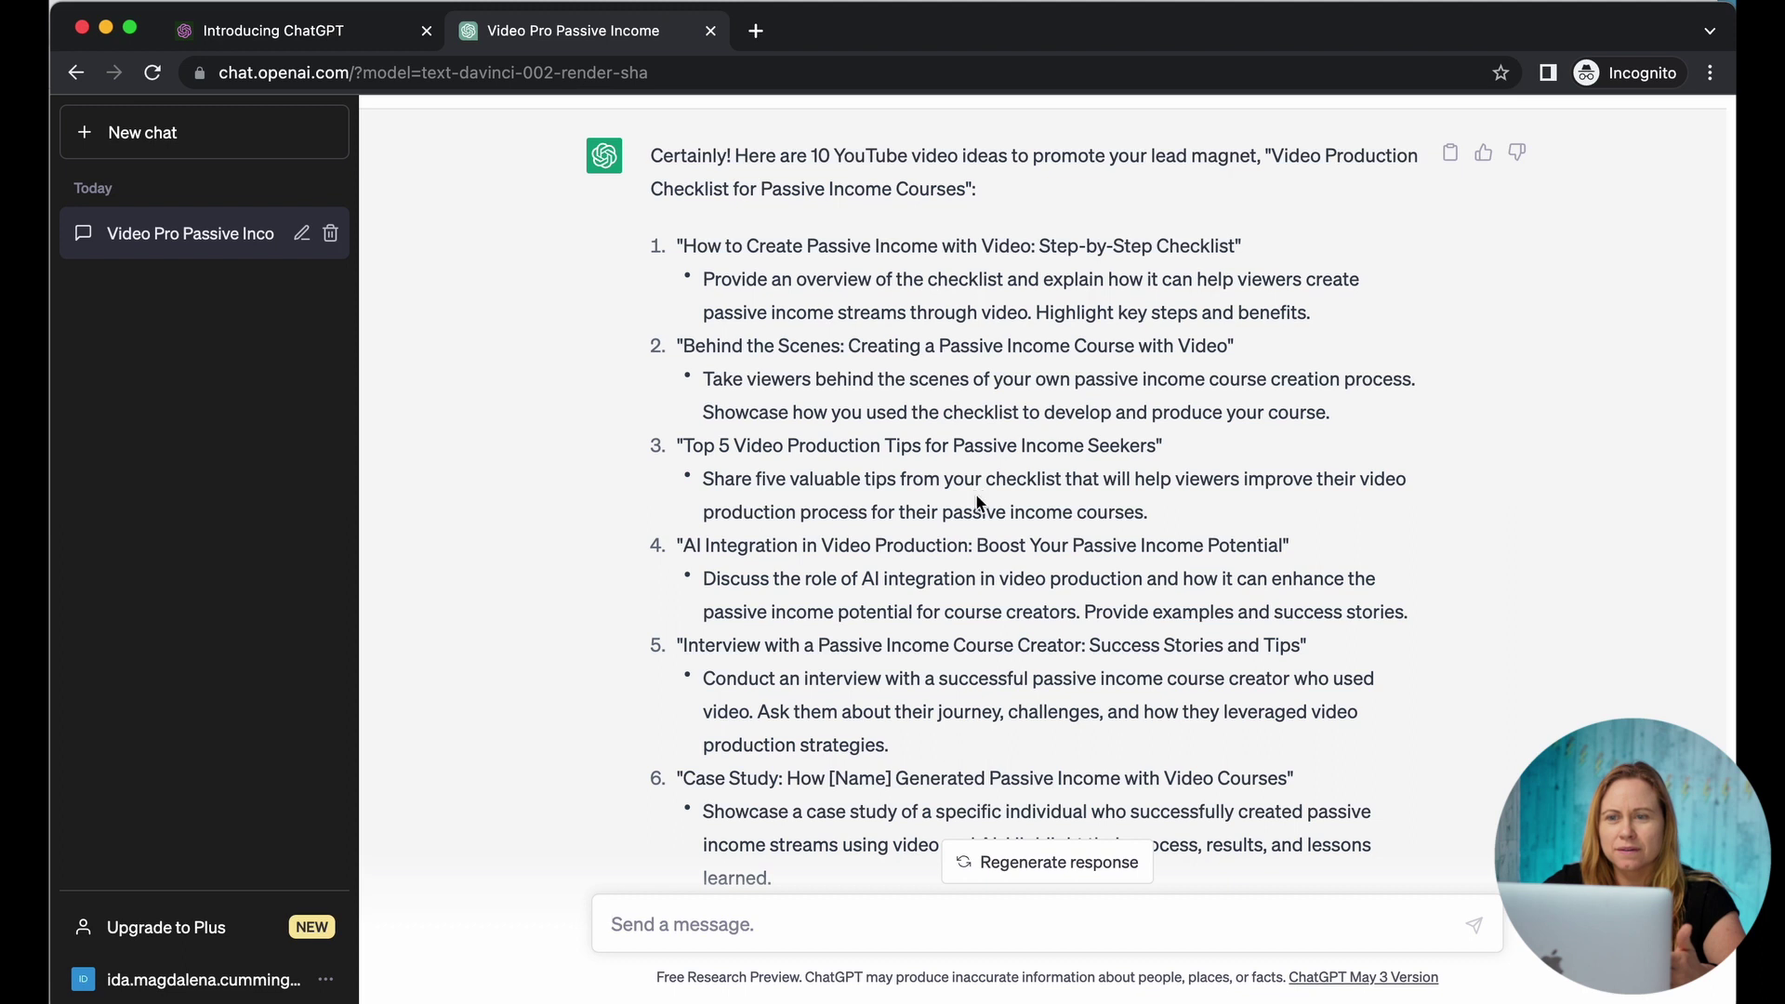
{"action": "left_click_drag", "start_coordinate": [681, 244], "coordinate": [1355, 317]}
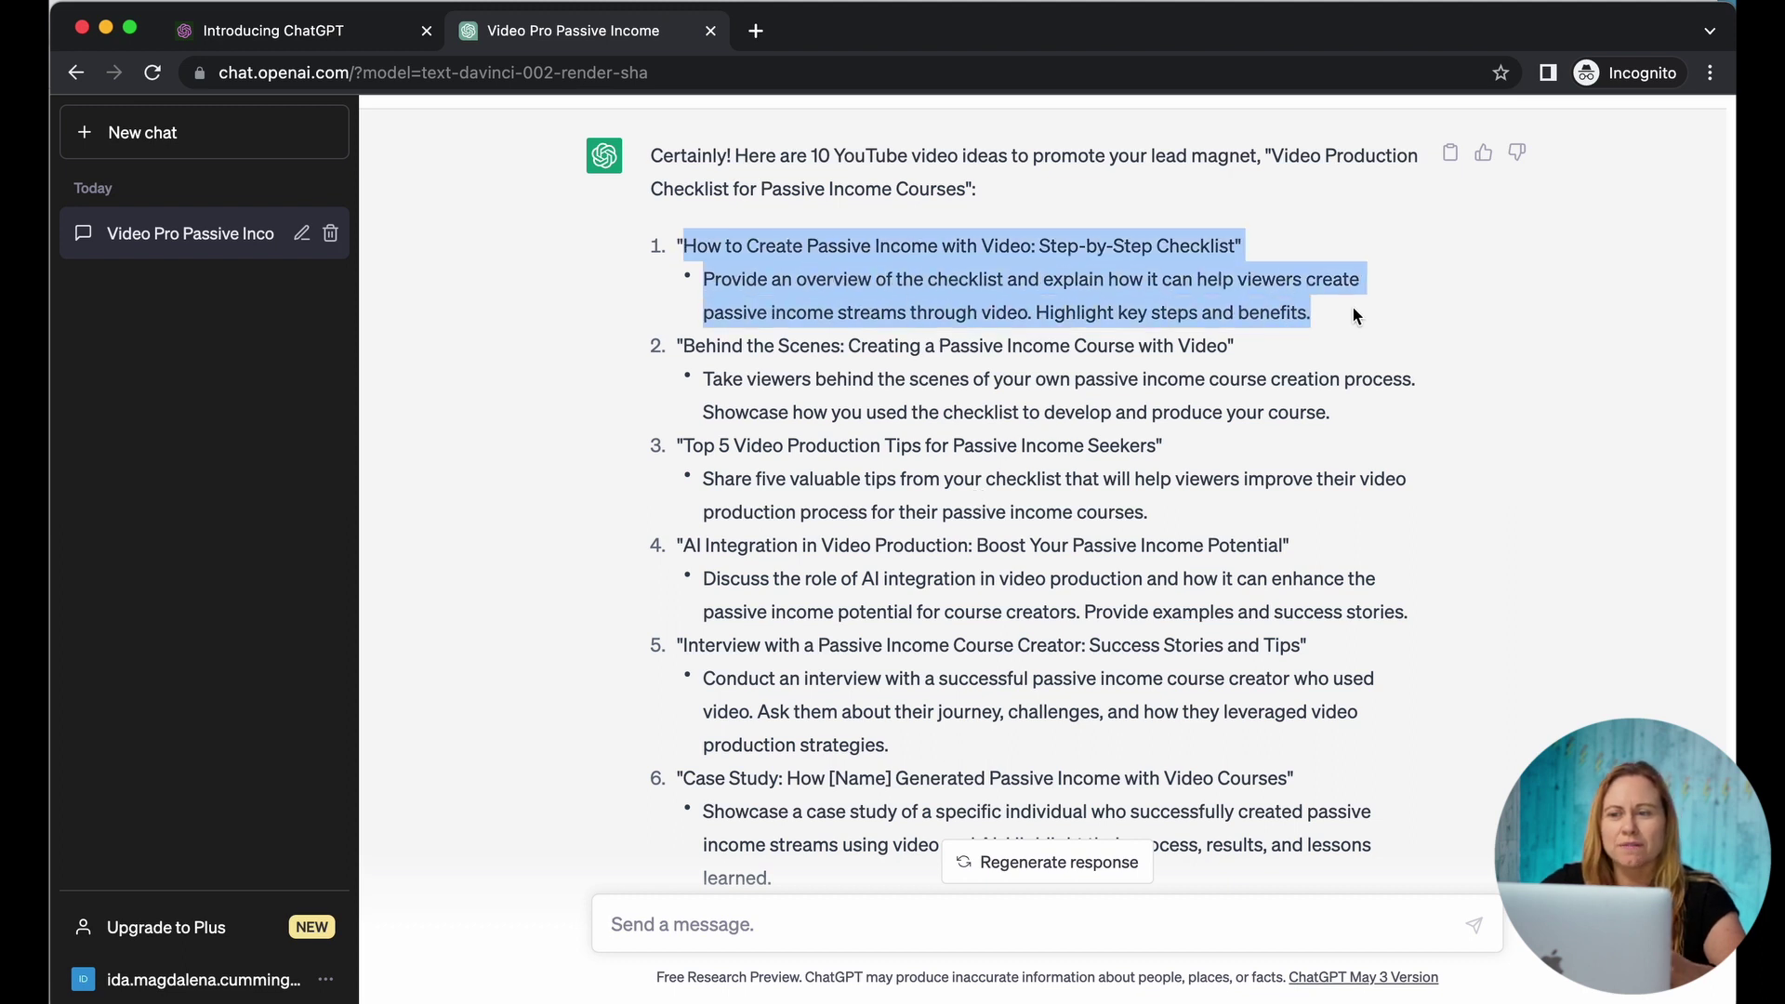
Step: Send 'write a video script for' with video idea 1 pasted after it
{"action": "left_click", "coordinate": [678, 929]}
{"action": "type", "text": "write a video script for"}
{"action": "type", "text": "\"How to Create Passive Income with Video: Step-by-Step Checklist\"  Provide an overview of the checklist and explain how it can help viewers create passive income streams through video. Highlight key steps and benefits."}
{"action": "key", "text": "Return"}
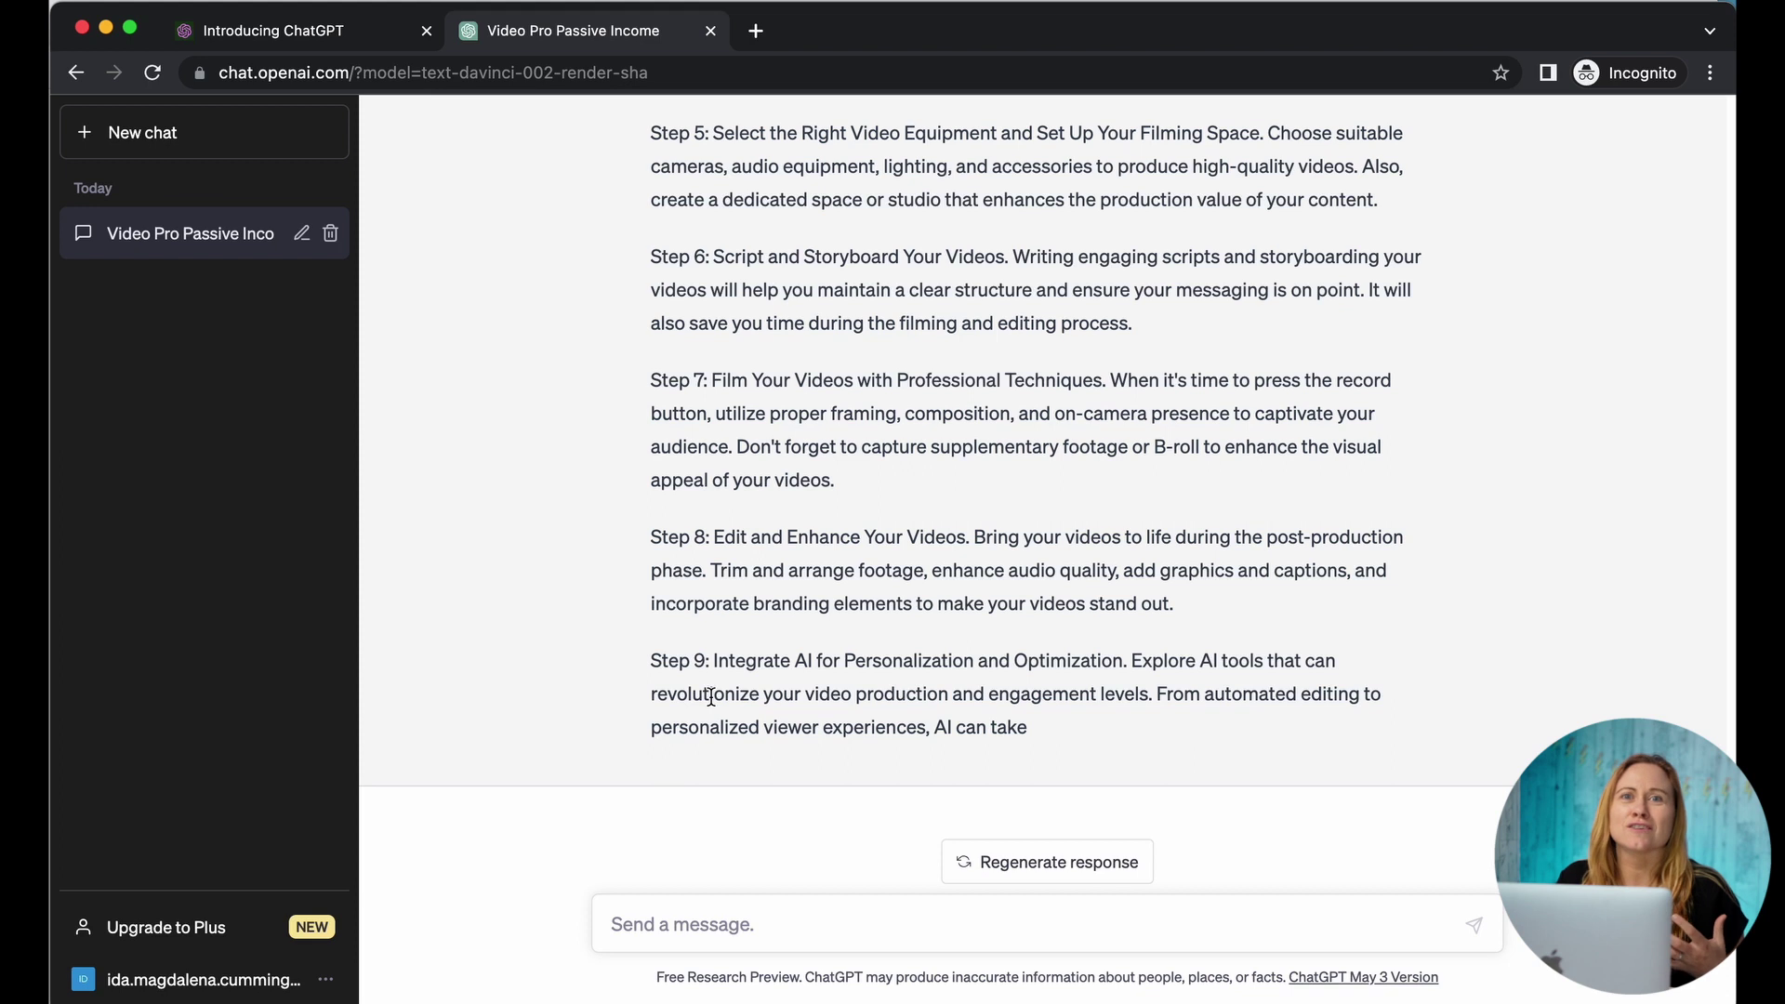
{"action": "scroll", "coordinate": [857, 437], "scroll_direction": "up", "scroll_amount": 2}
{"action": "scroll", "coordinate": [857, 437], "scroll_direction": "down", "scroll_amount": 2}
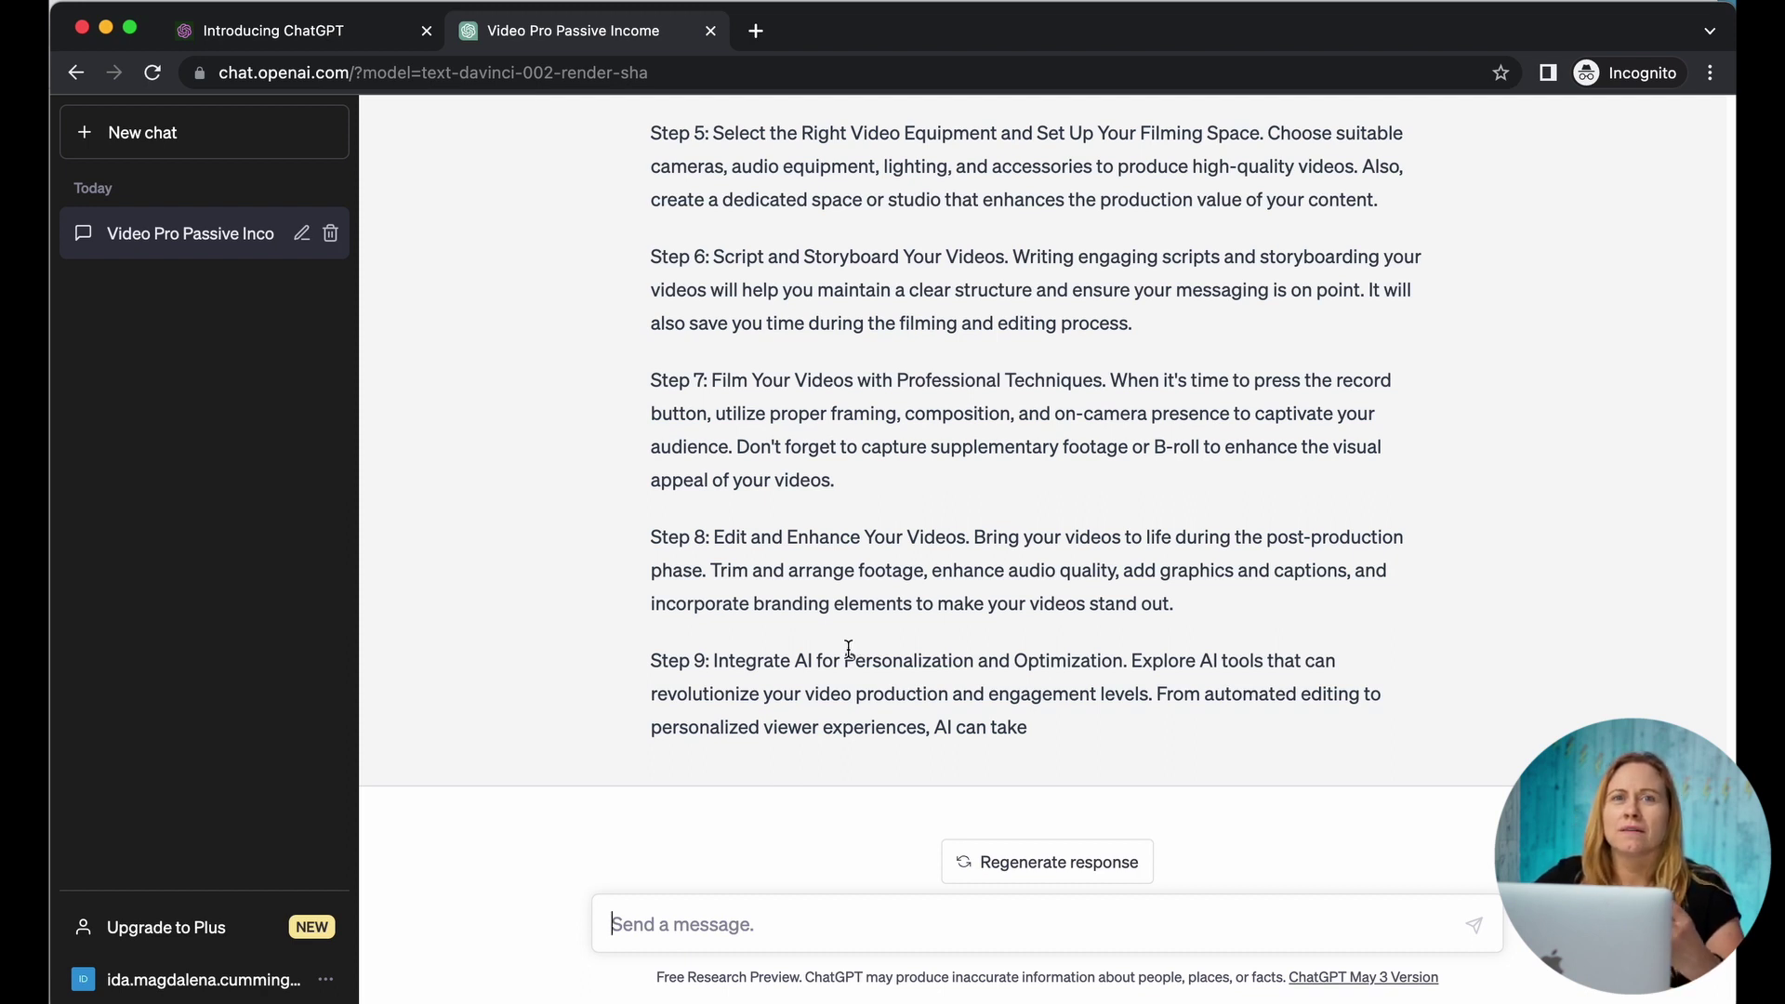
Step: Ask for 10 keywords for the passive-income checklist video, then start a title request using the chosen keyword
{"action": "type", "text": "f"}
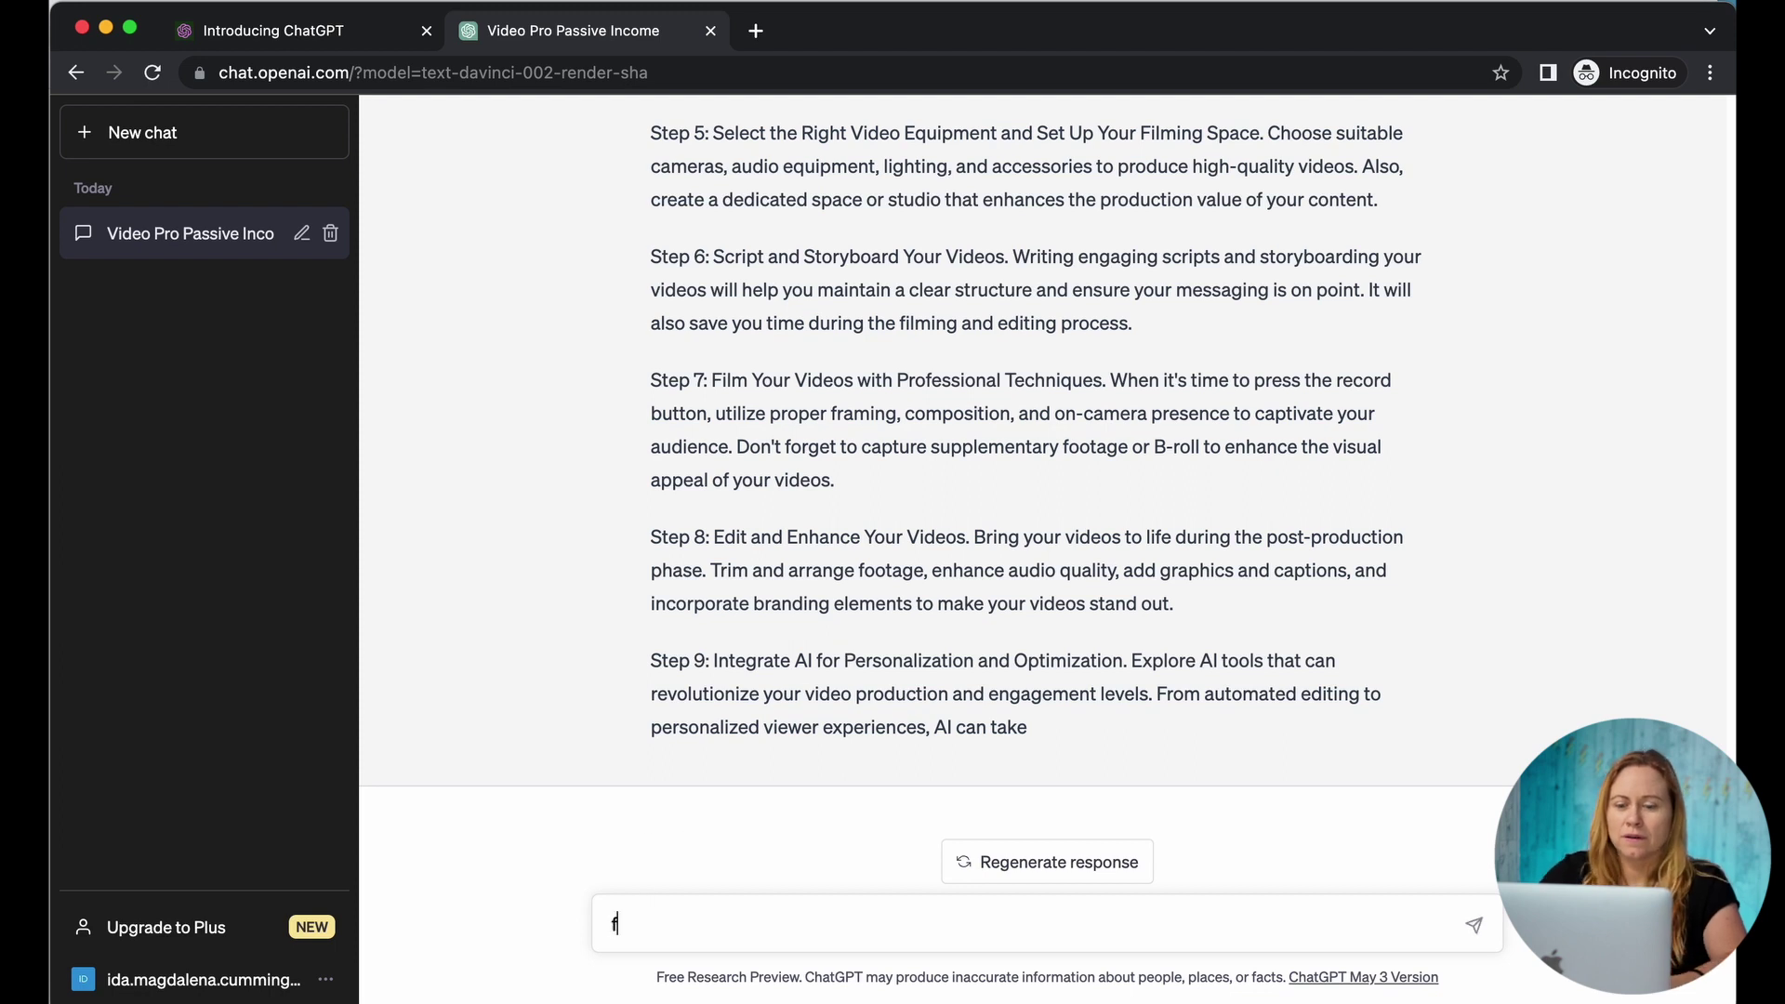
{"action": "type", "text": "or the above "}
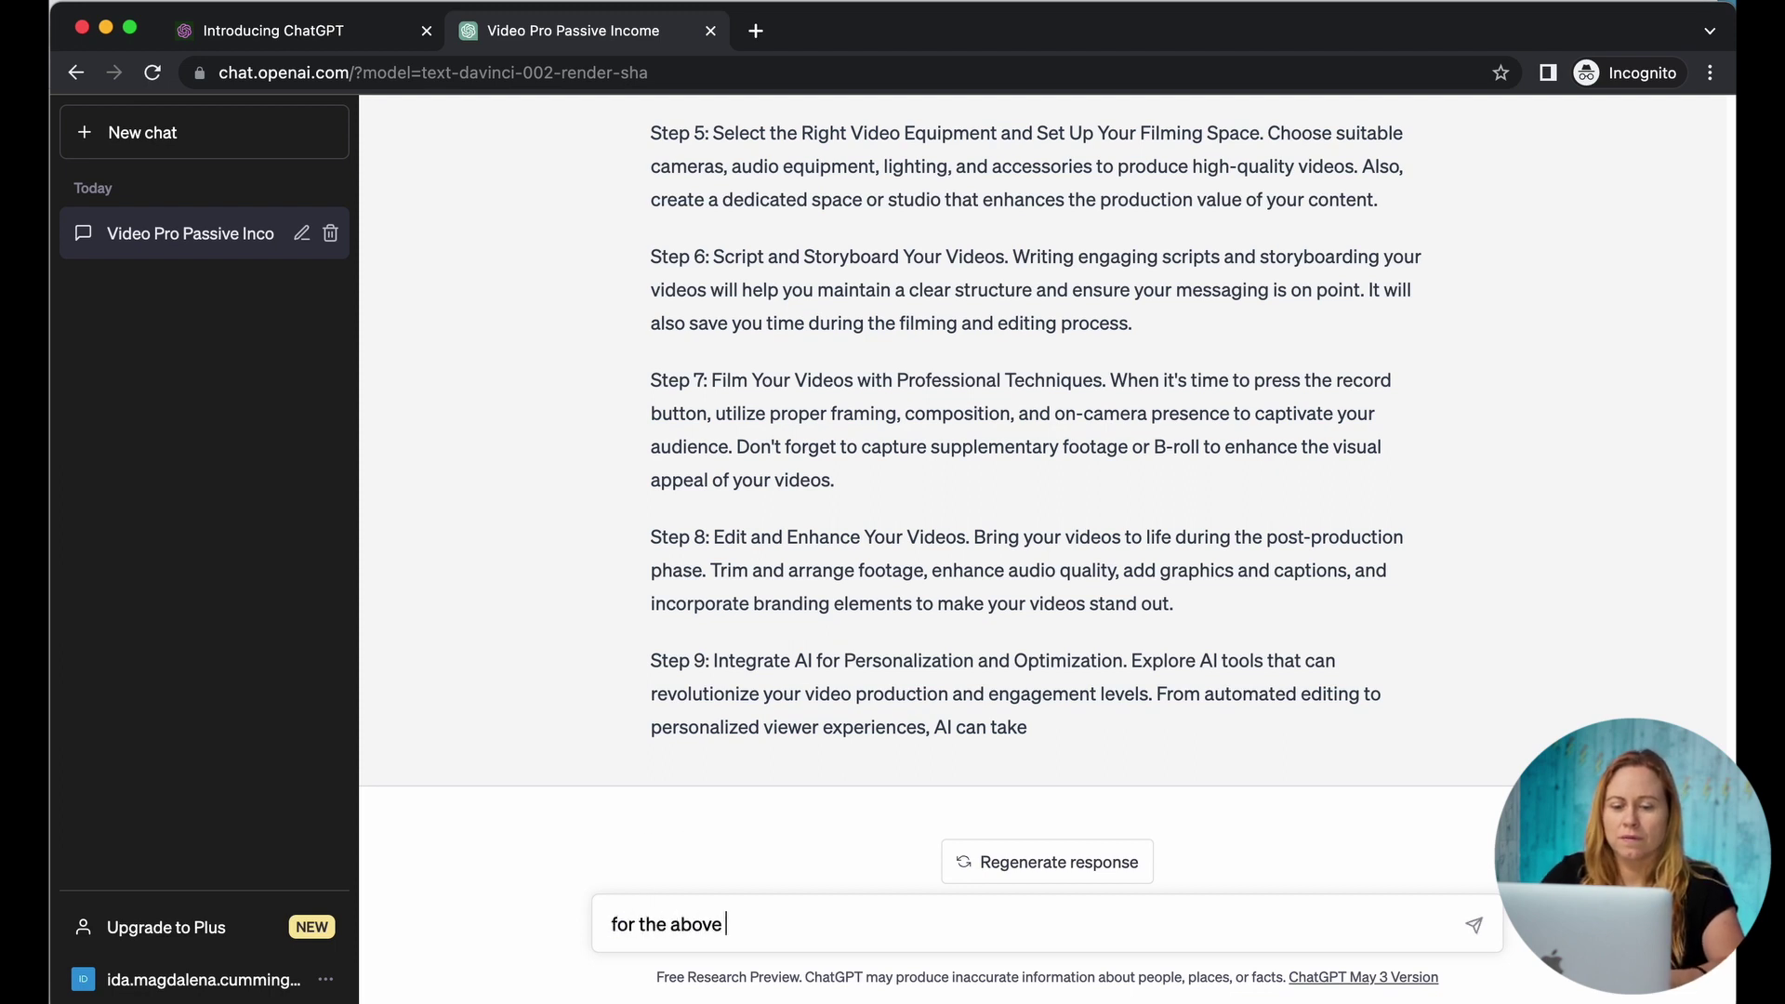
{"action": "type", "text": "video give me 10 p"}
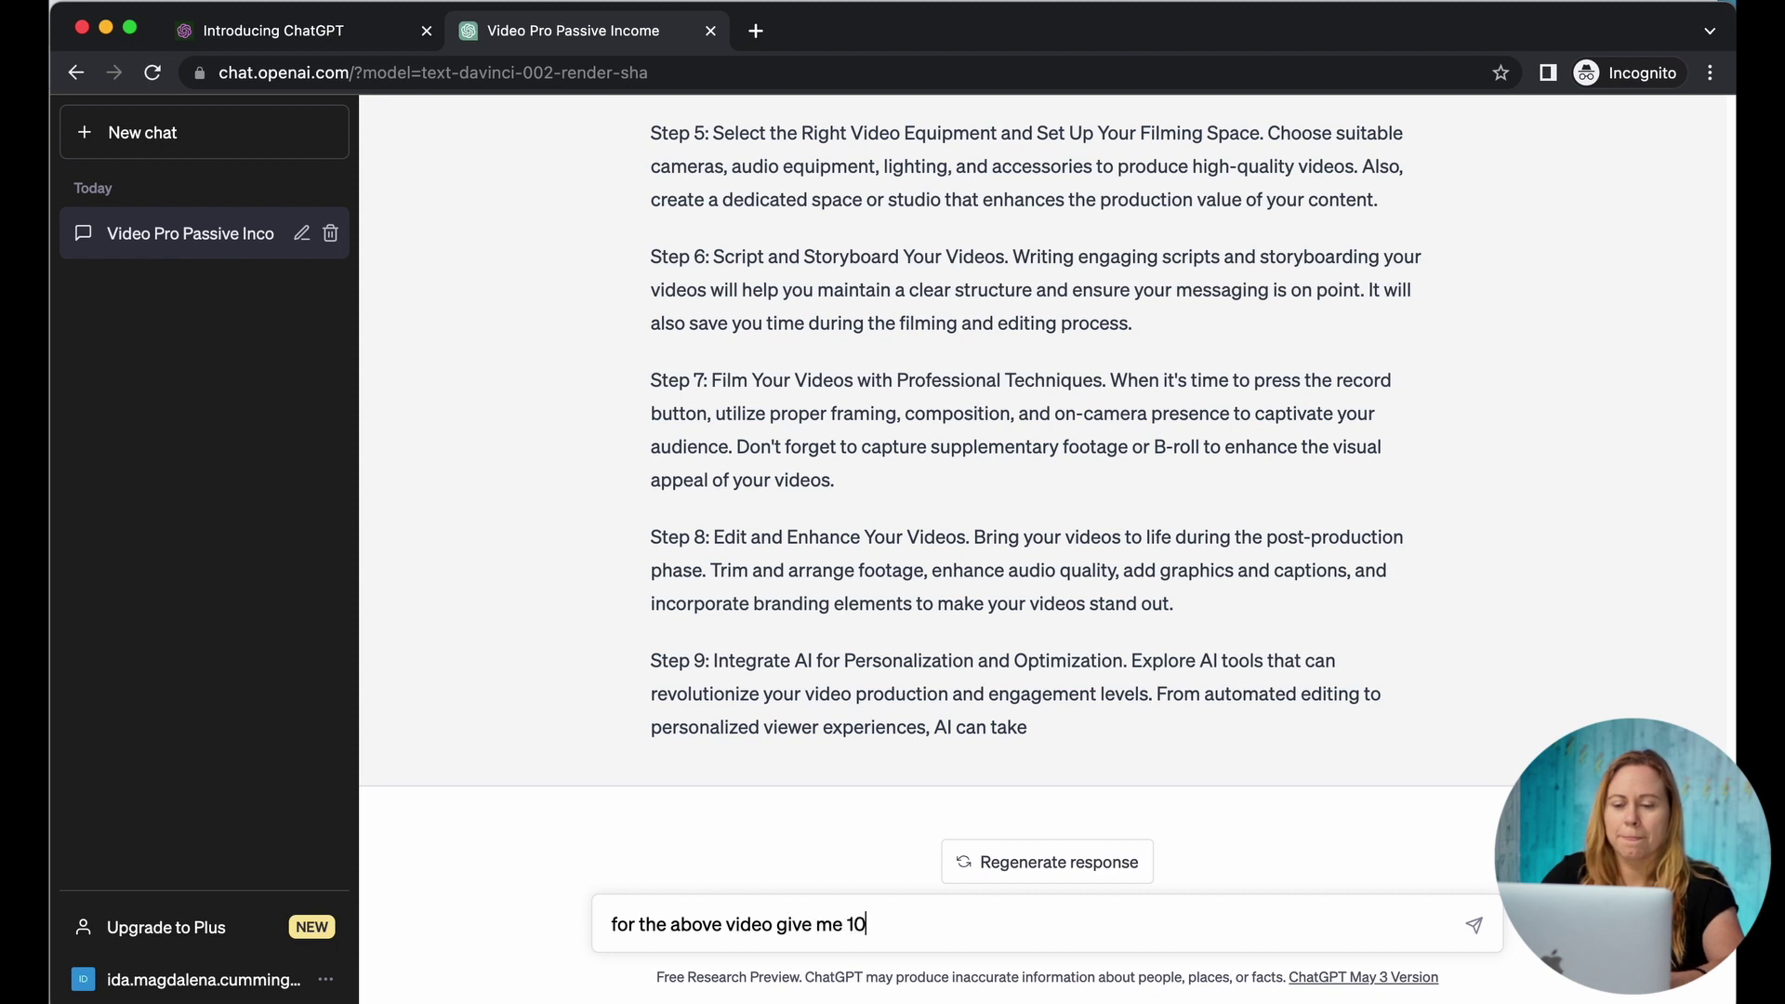
{"action": "type", "text": "ossible keyw"}
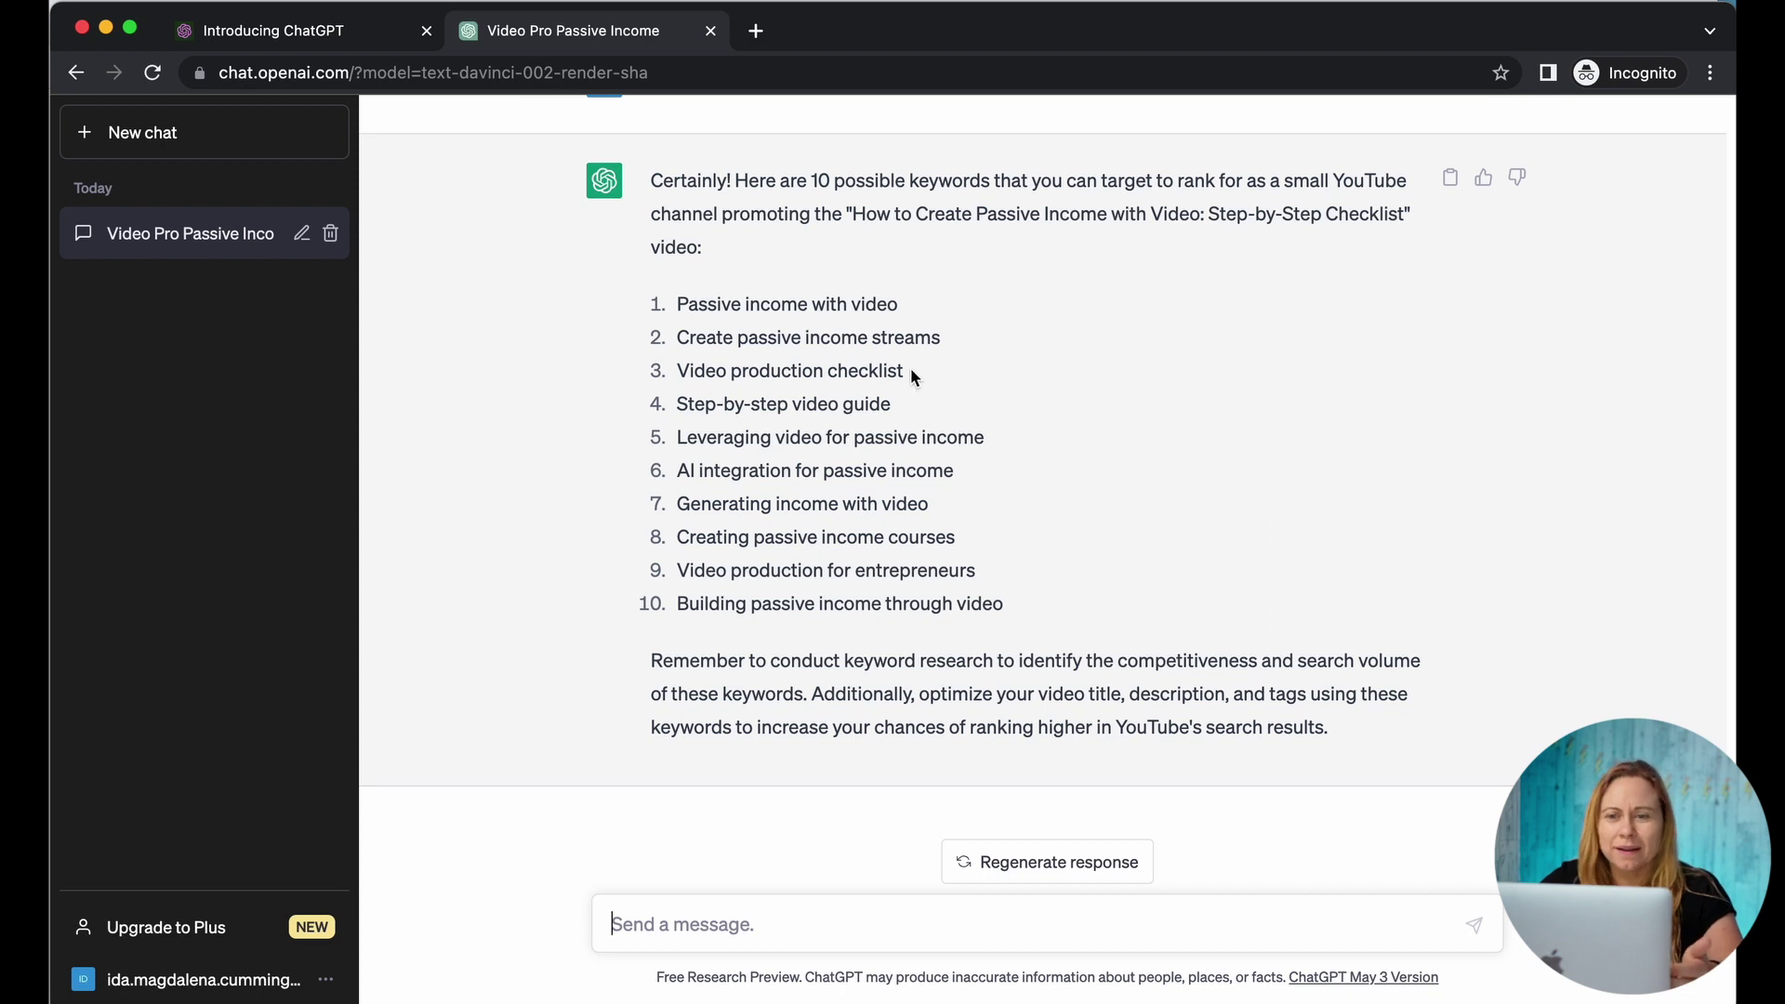
{"action": "type", "text": "with the keyword Leveraging video for passive income"}
{"action": "type", "text": "give me 10"}
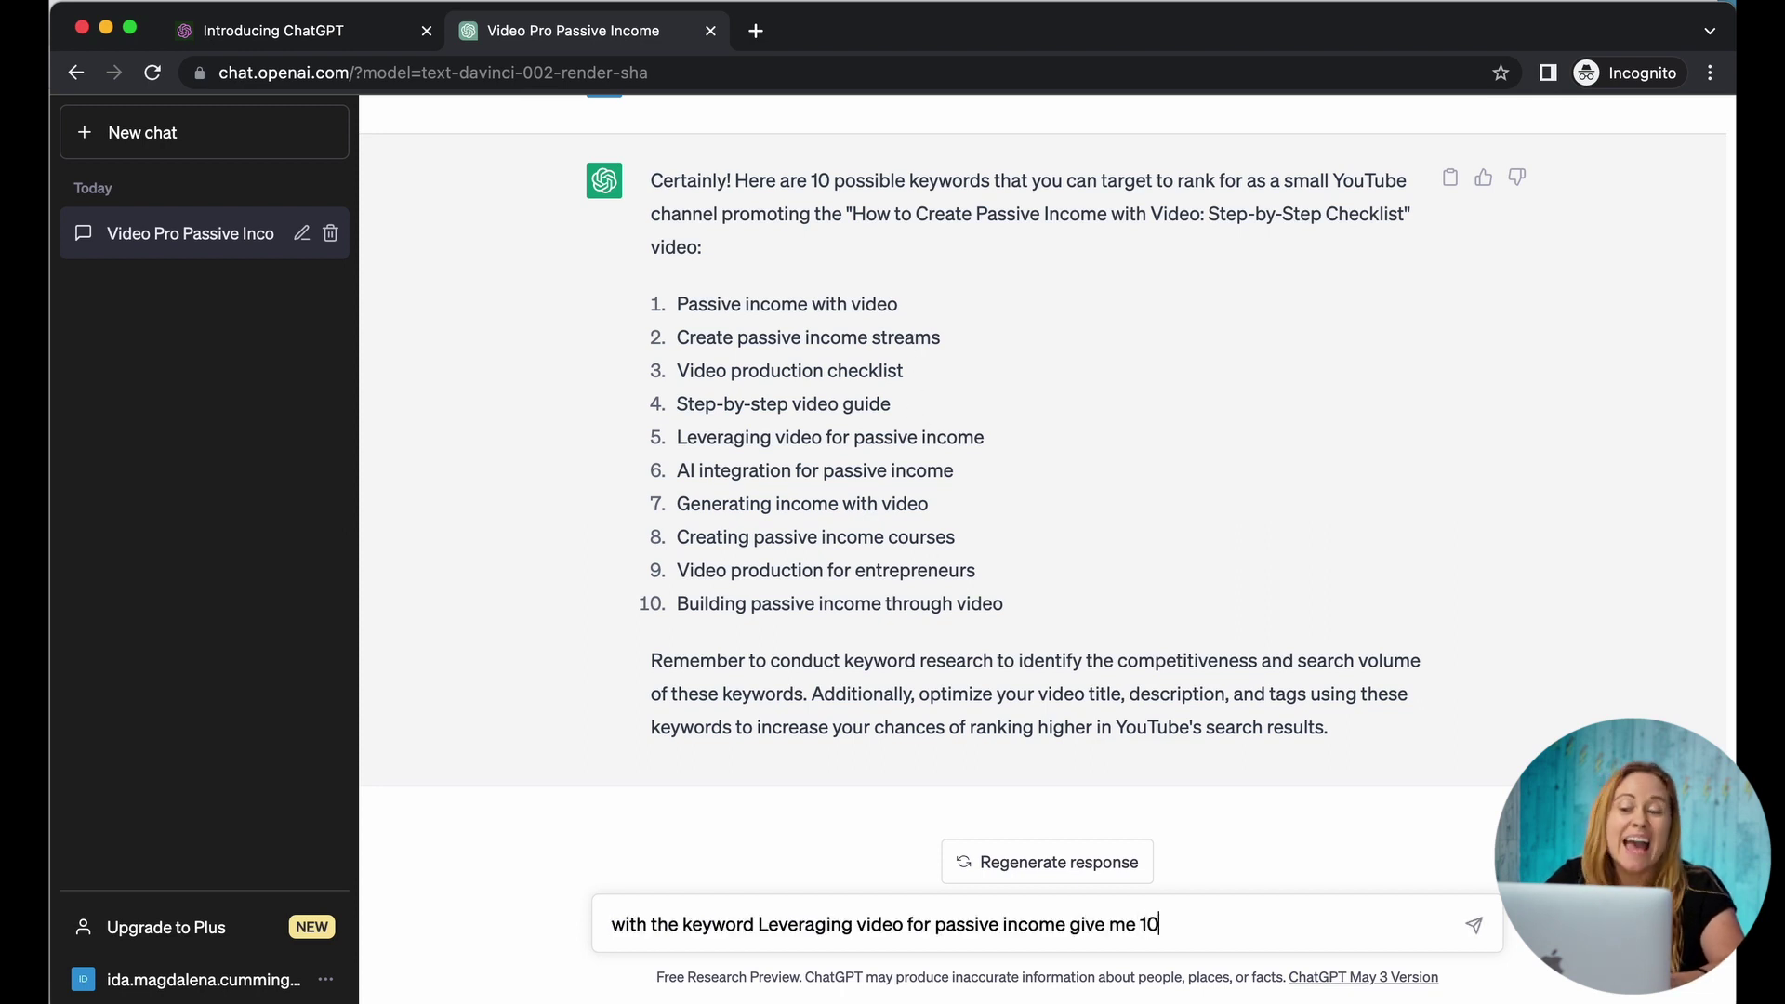
{"action": "type", "text": " youtube v"}
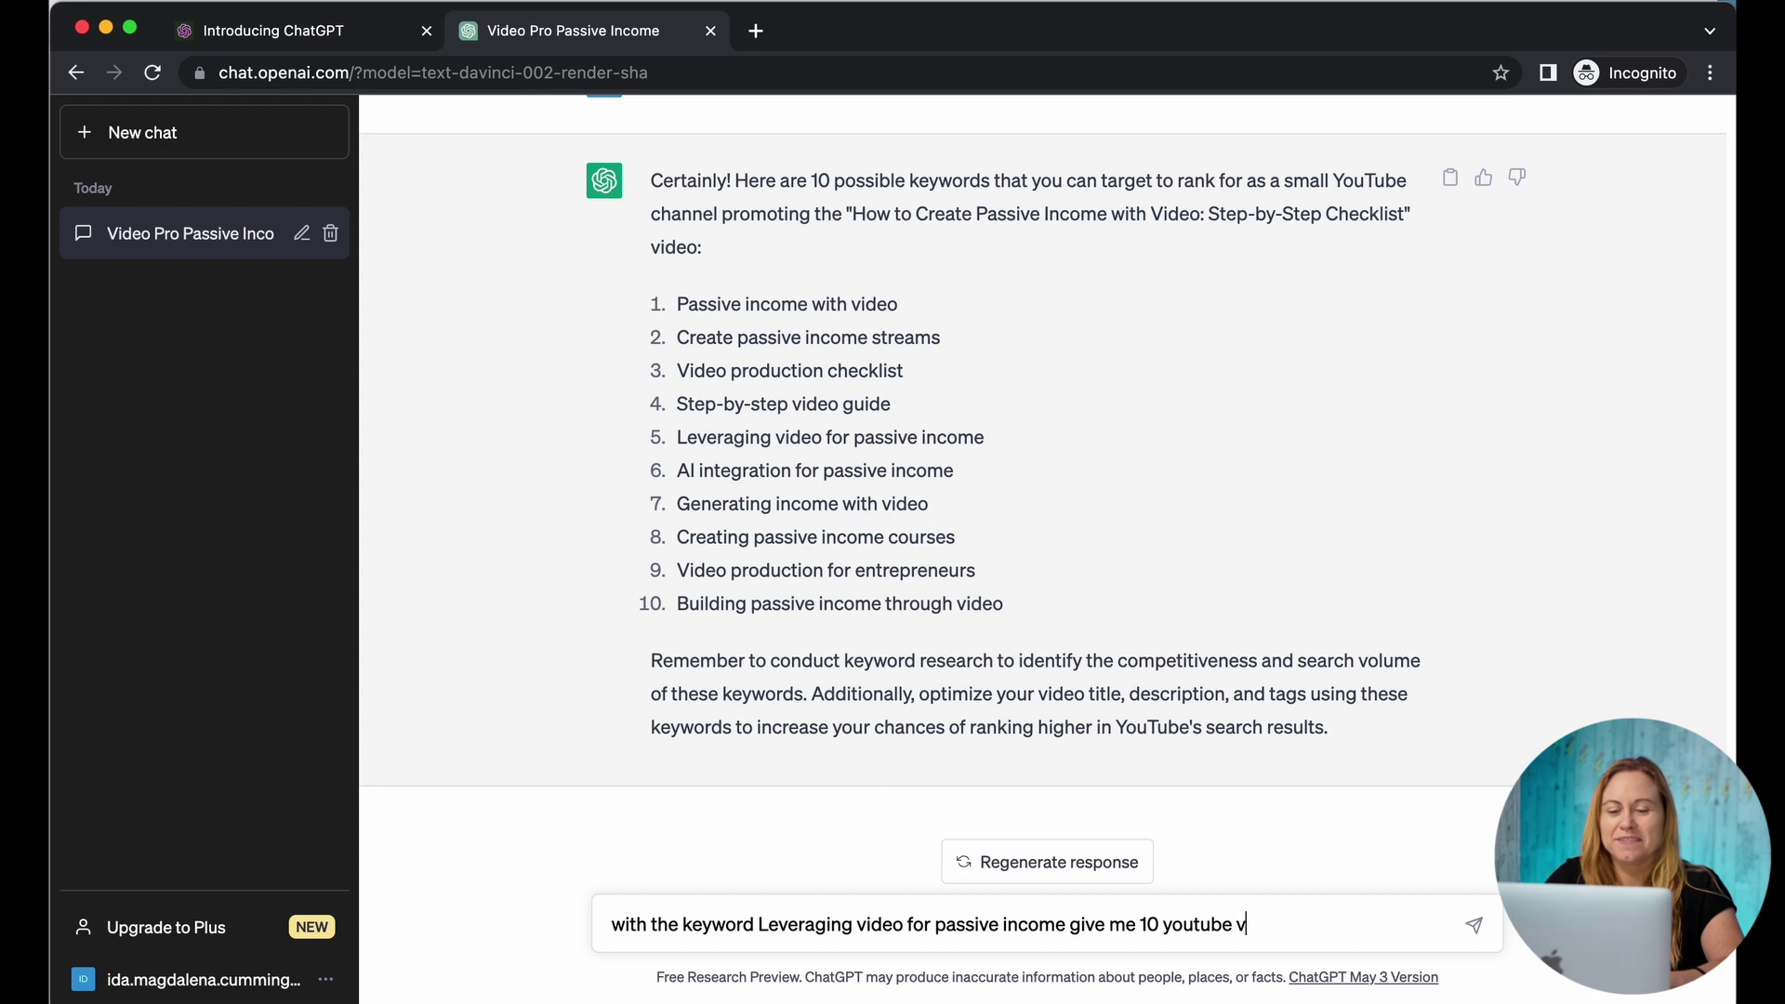
{"action": "type", "text": "ideo title options"}
Step: Send the request for 10 YouTube title options and select title 9 in the reply
{"action": "key", "text": "Return"}
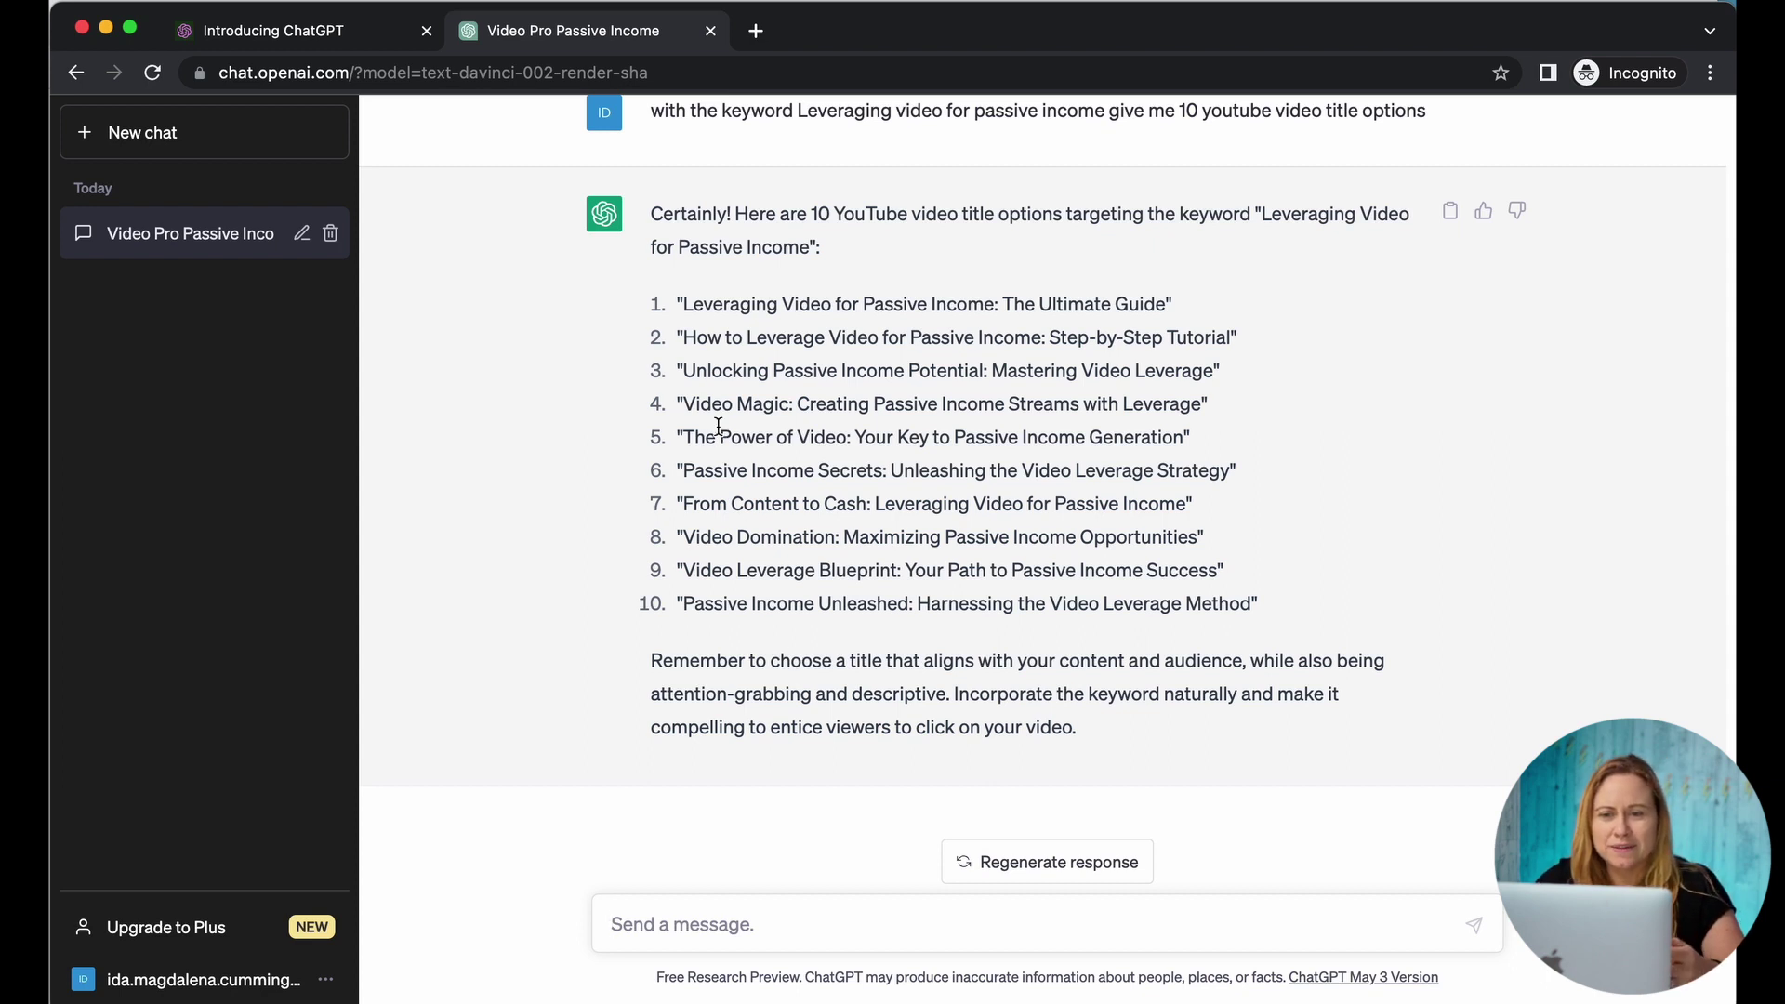
{"action": "left_click_drag", "start_coordinate": [688, 570], "coordinate": [1215, 564]}
{"action": "key", "text": "super+c"}
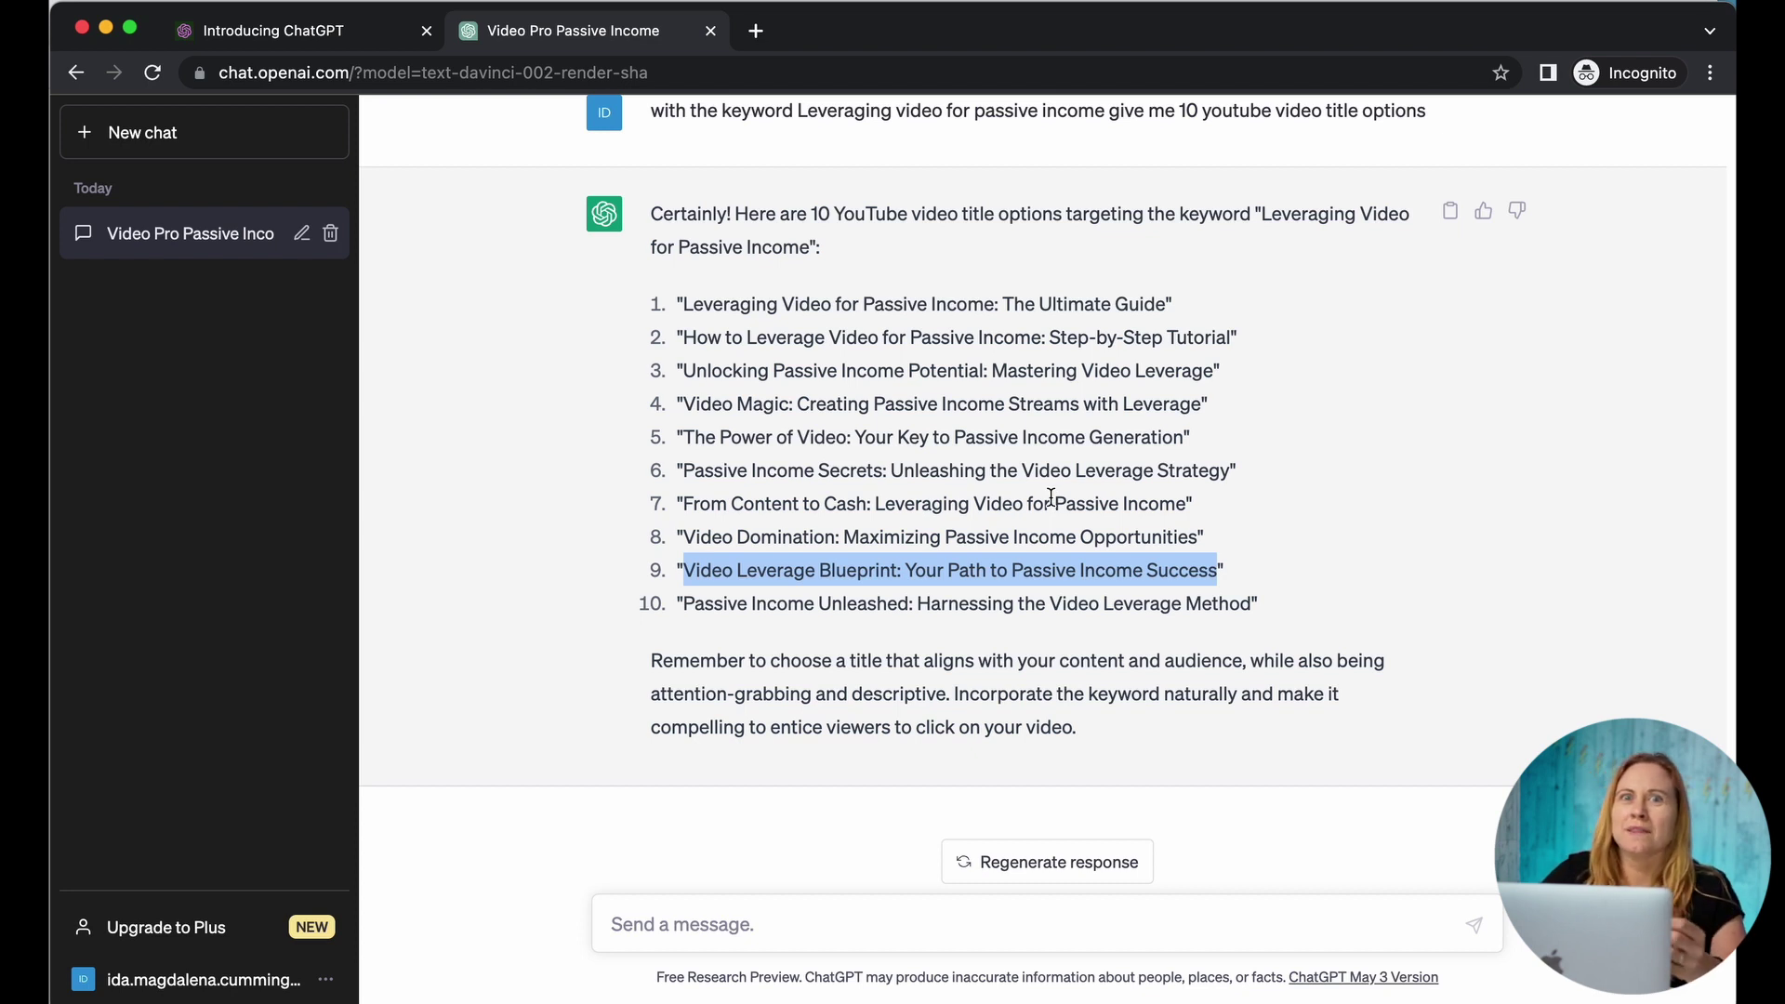
Step: Request a YouTube description for 'Video Leverage Blueprint: Your Path to Passive Income Success' keeping the same keyword
{"action": "left_click", "coordinate": [655, 909]}
{"action": "type", "text": "k"}
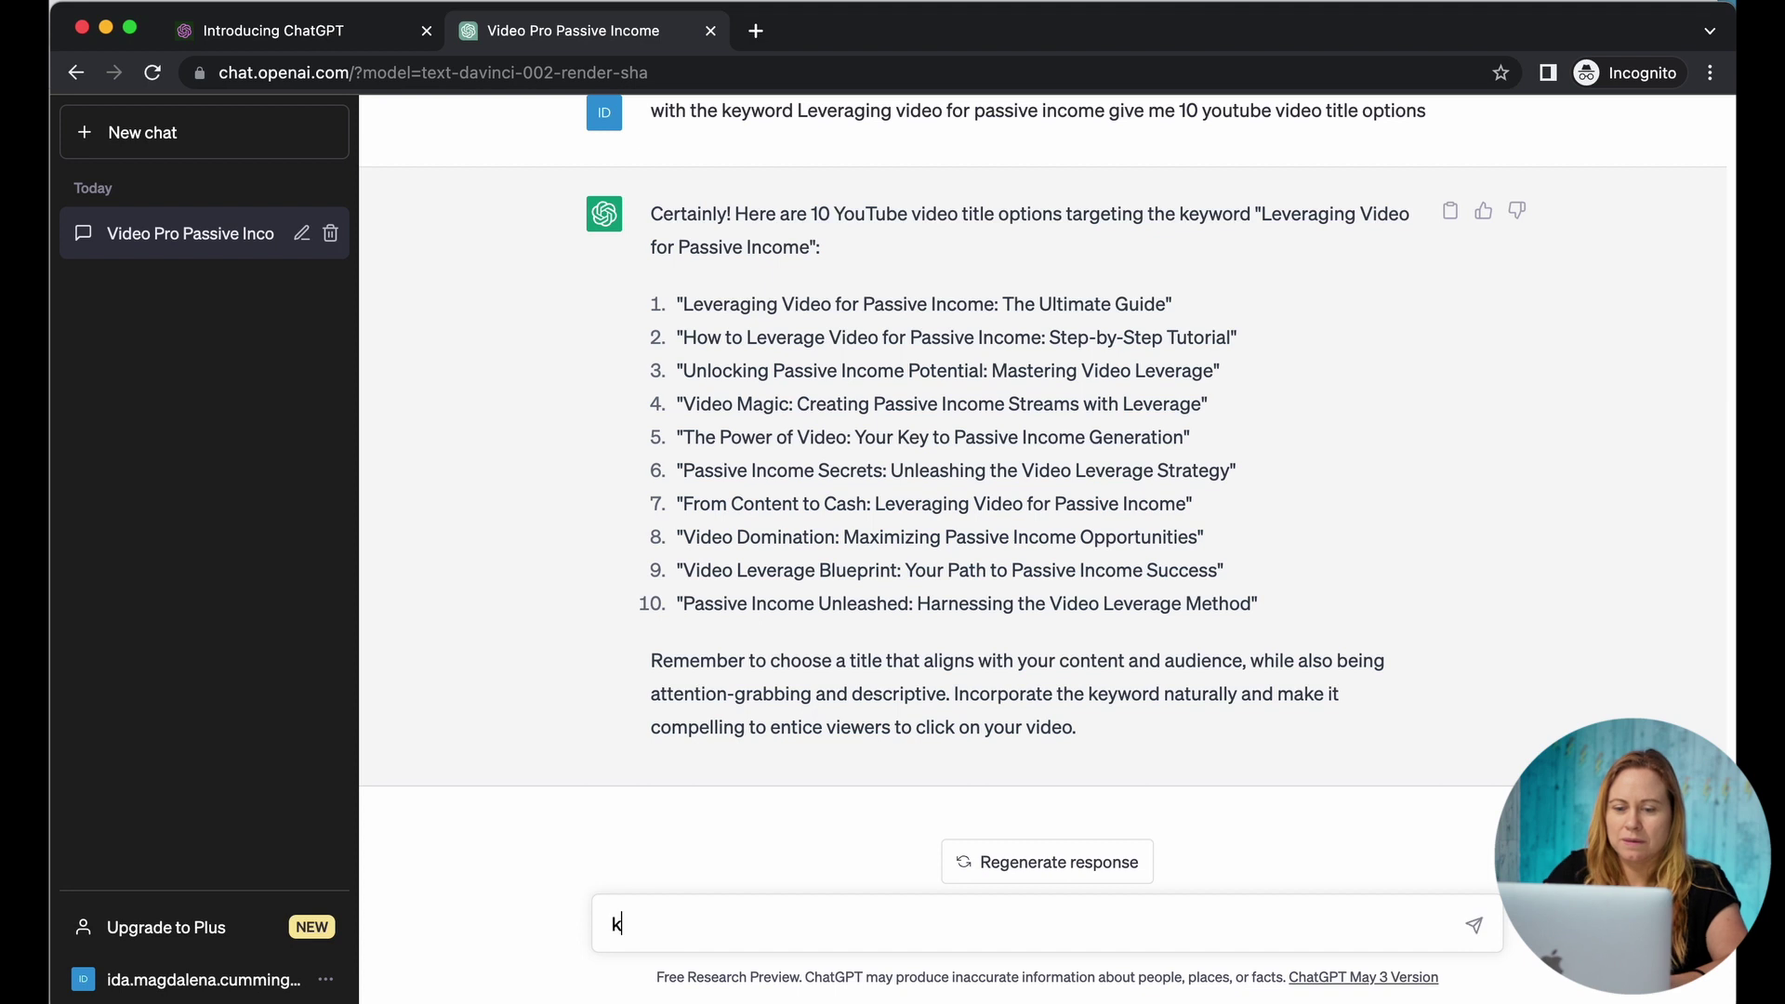
{"action": "type", "text": "eeping the same "}
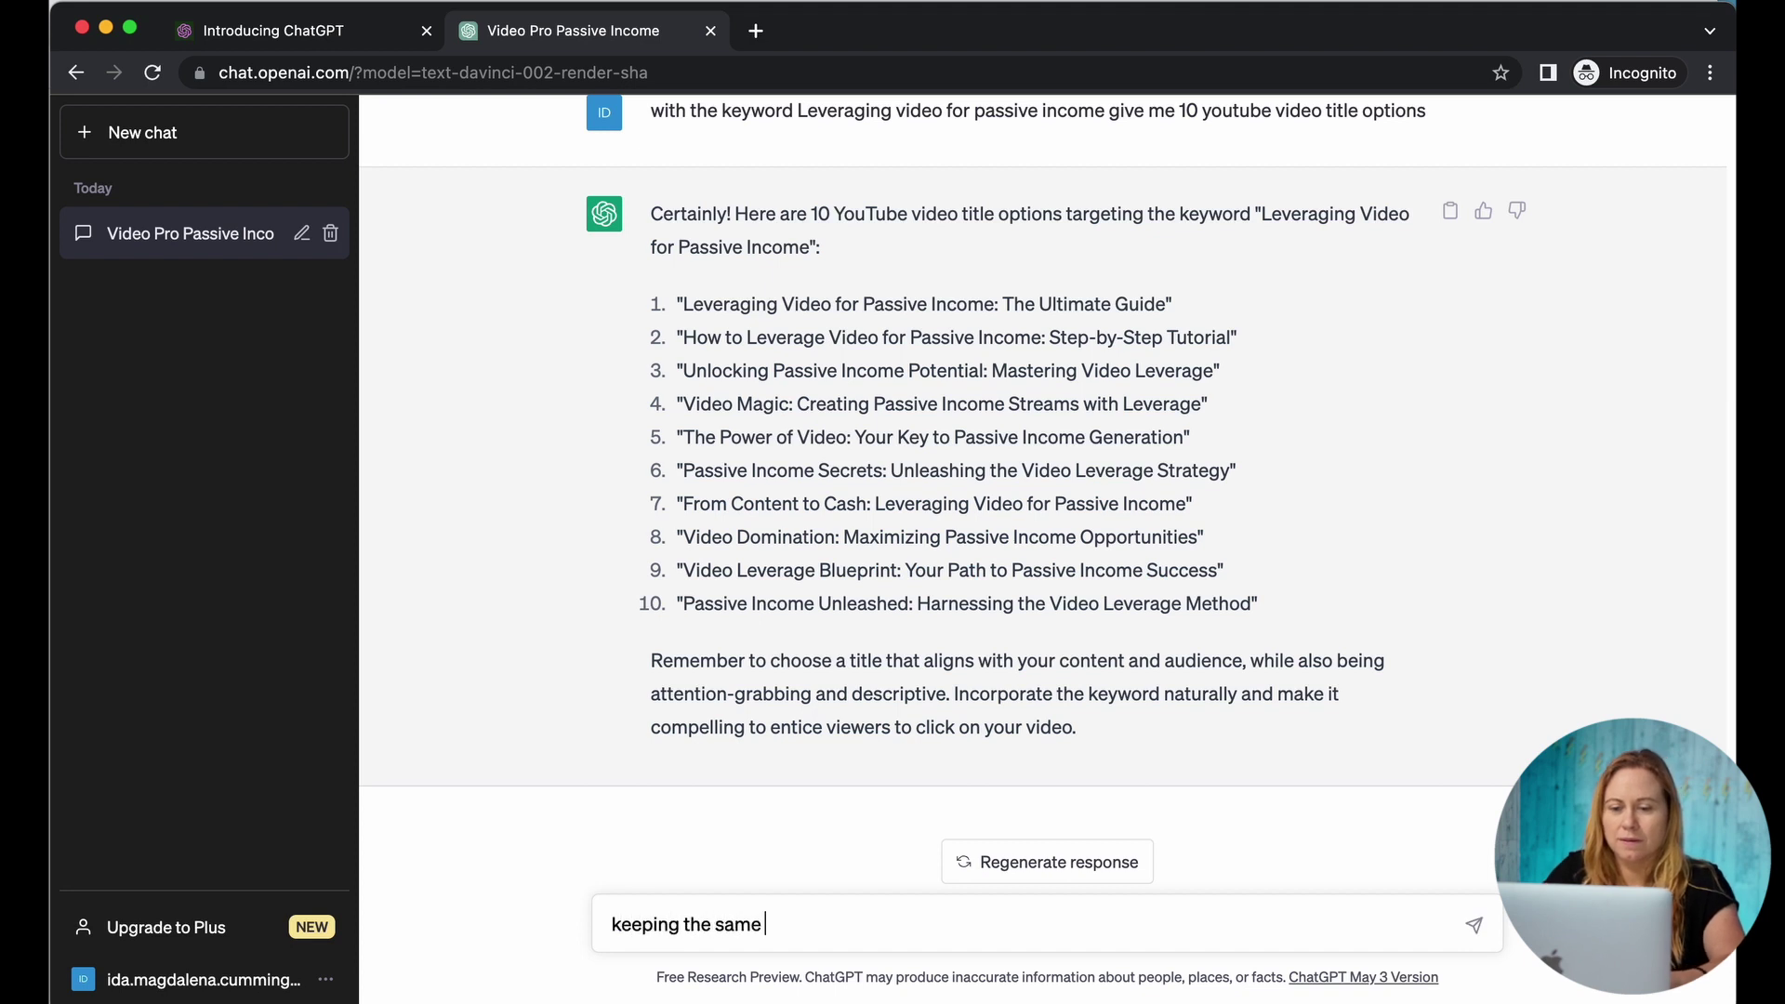
{"action": "type", "text": "keyword in mind write m"}
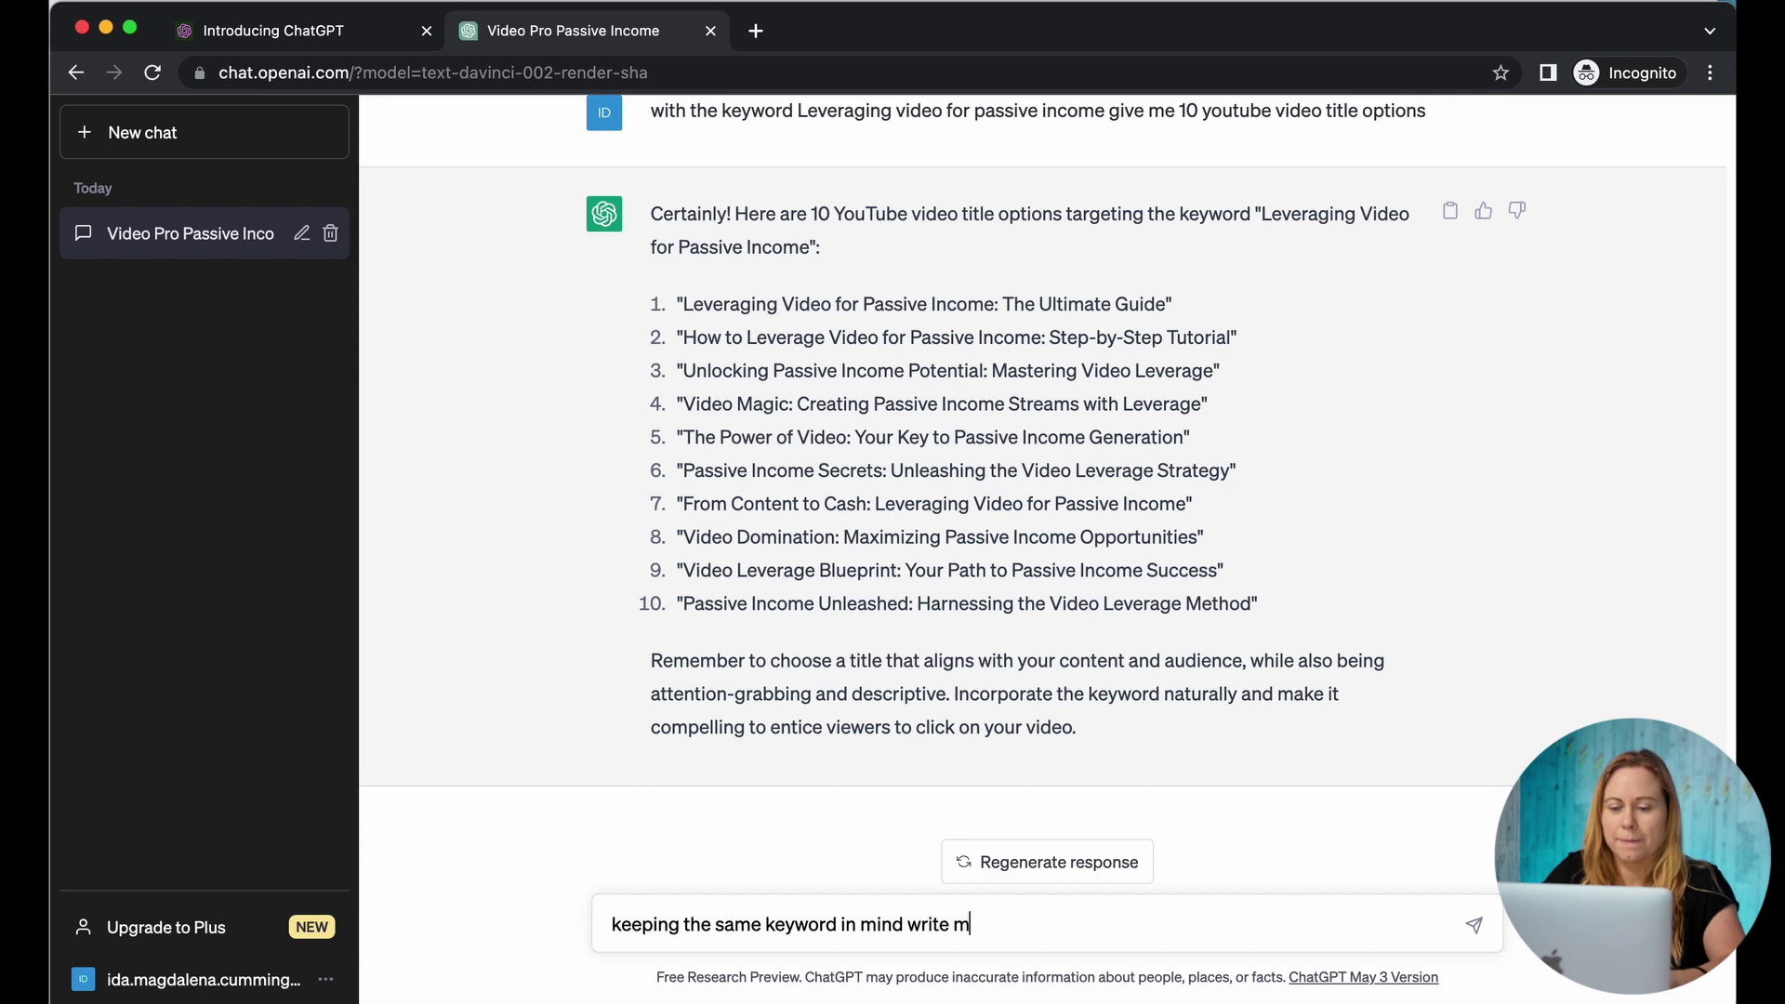
{"action": "type", "text": "e a youtube video description for"}
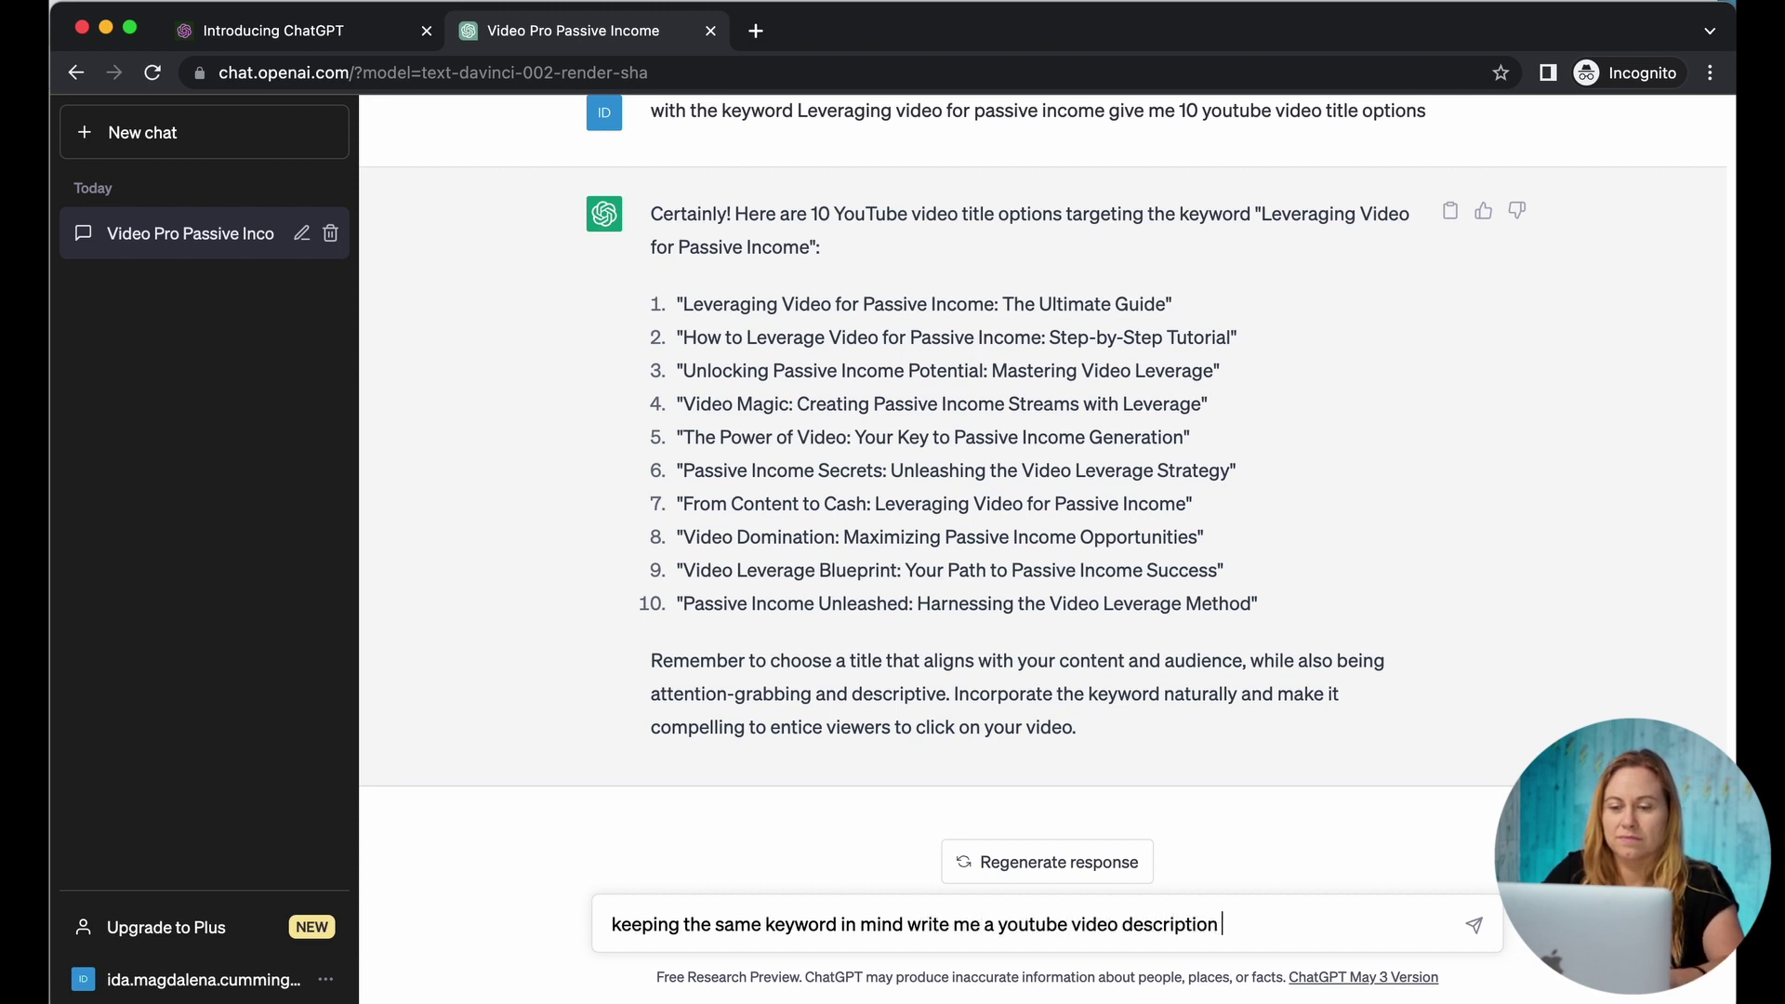
{"action": "key", "text": "super+v"}
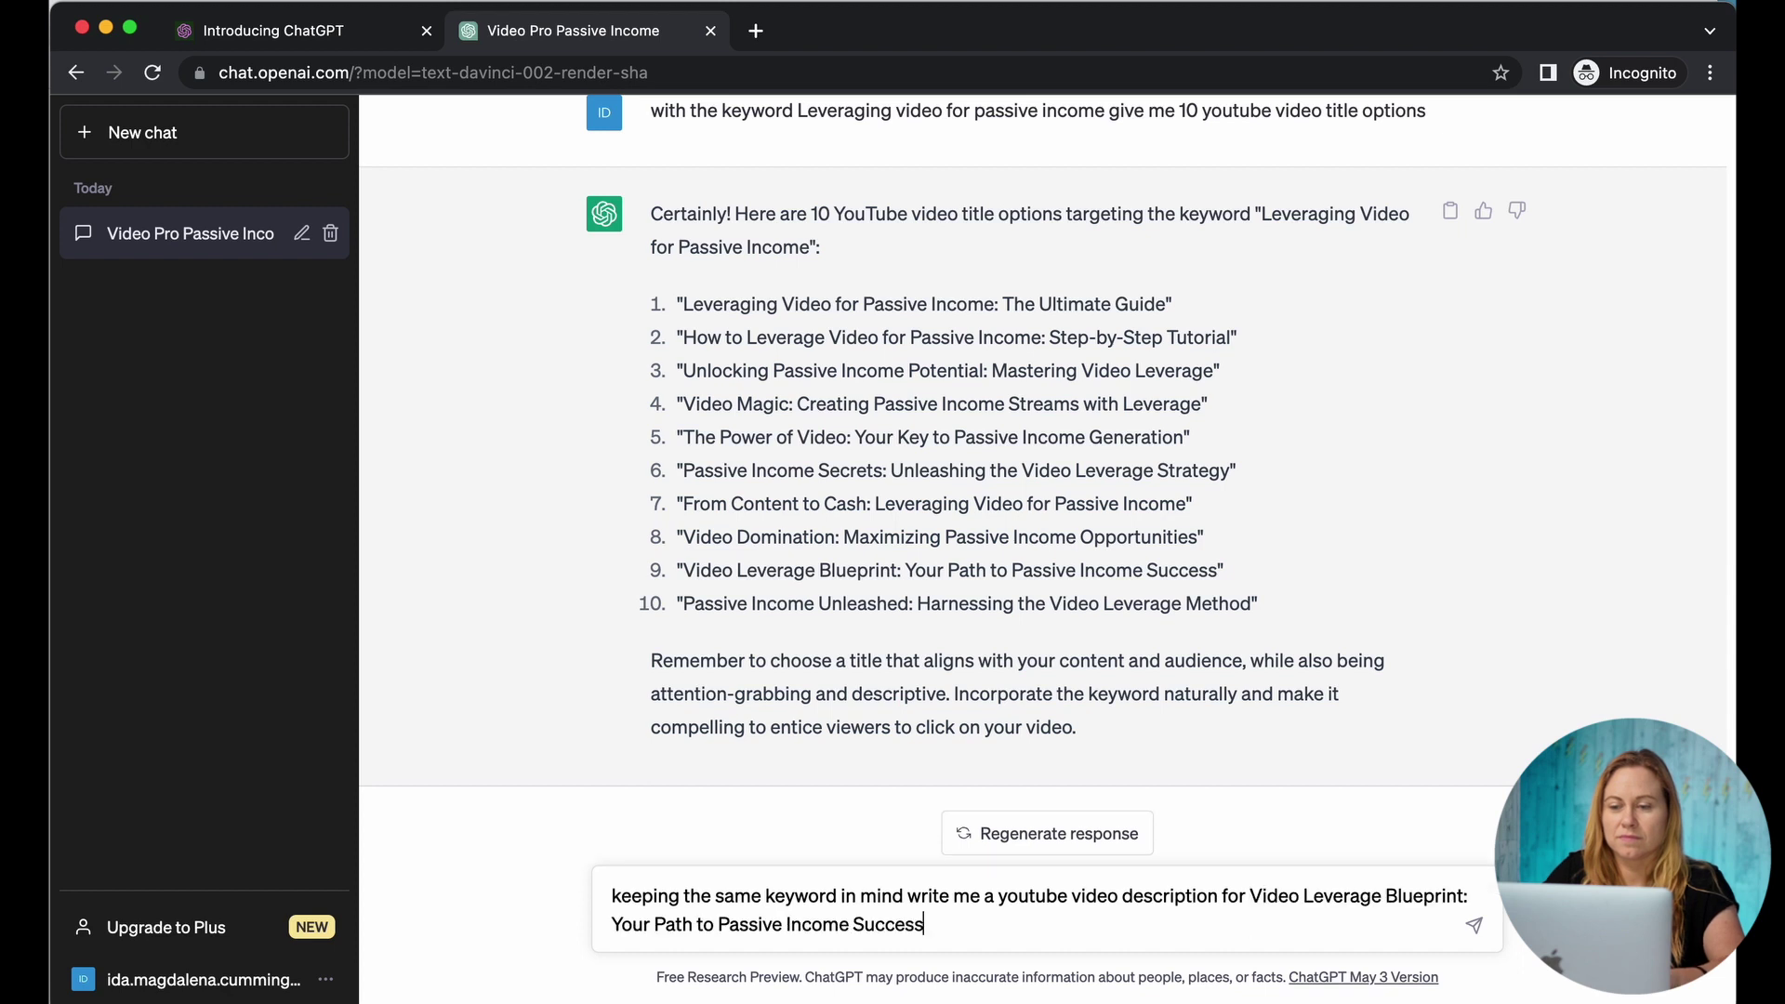
{"action": "key", "text": "Return"}
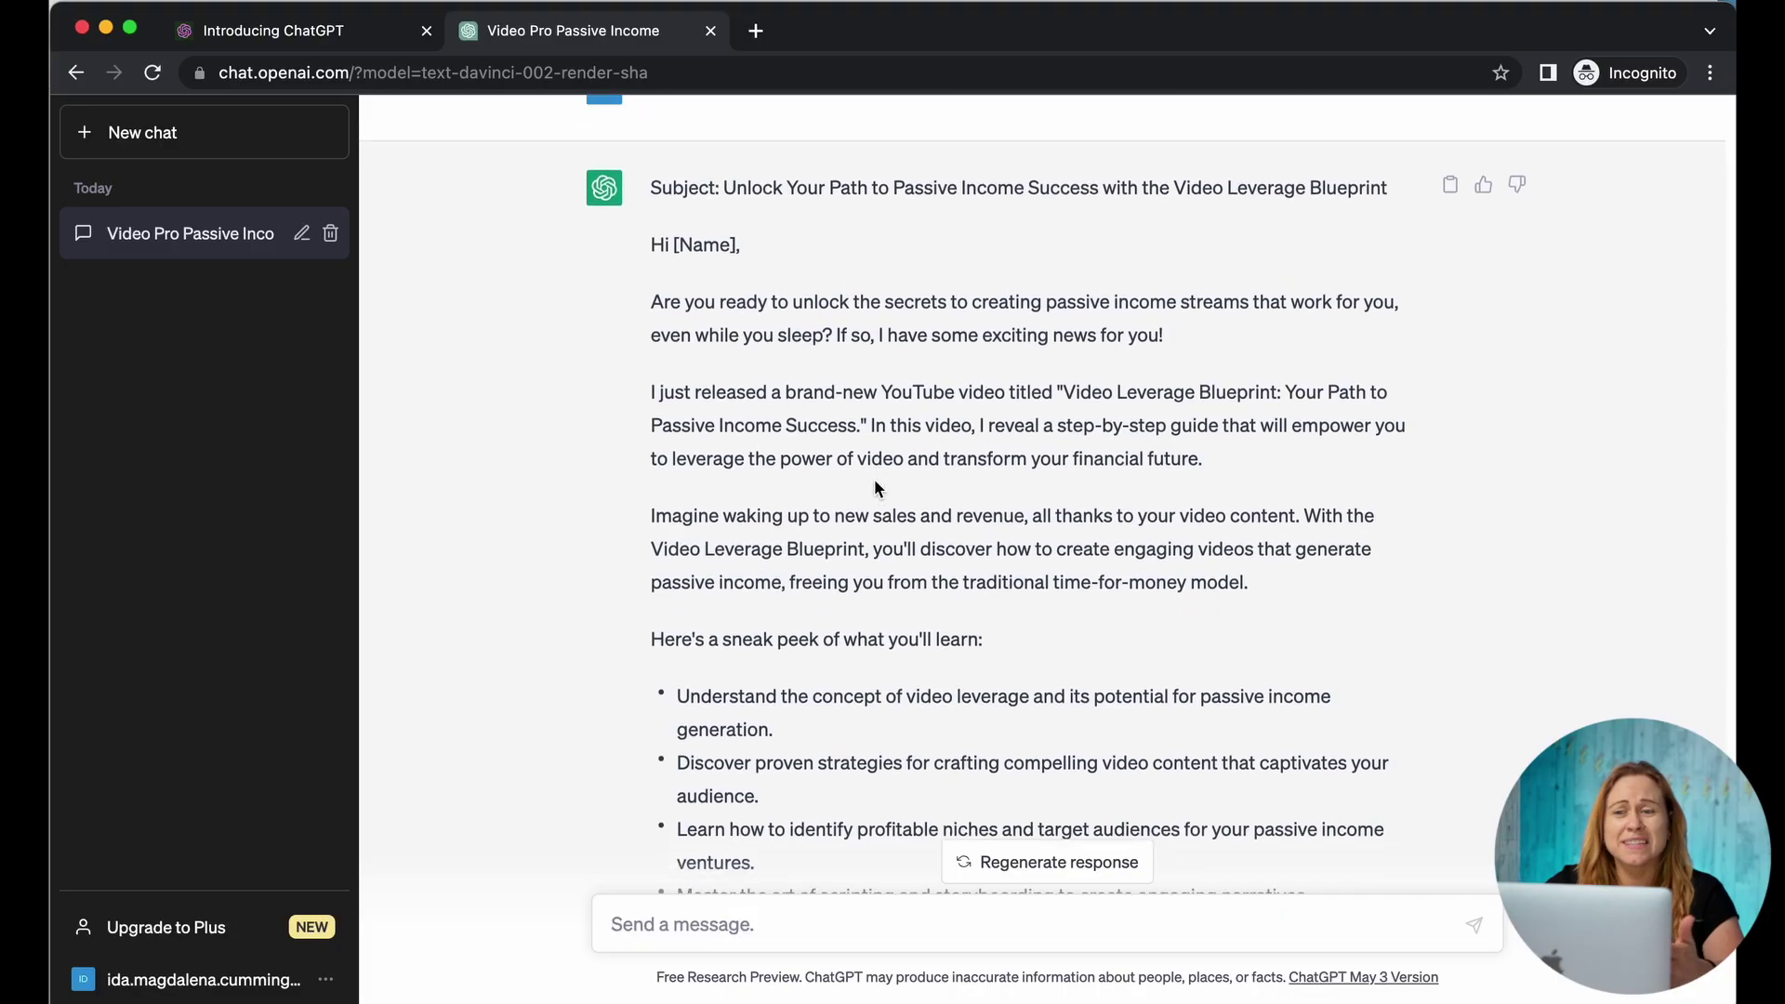
Step: Review the drafted description and paste in a request to shorten it
{"action": "scroll", "coordinate": [874, 478], "scroll_direction": "down", "scroll_amount": 5}
{"action": "scroll", "coordinate": [873, 478], "scroll_direction": "down", "scroll_amount": 8}
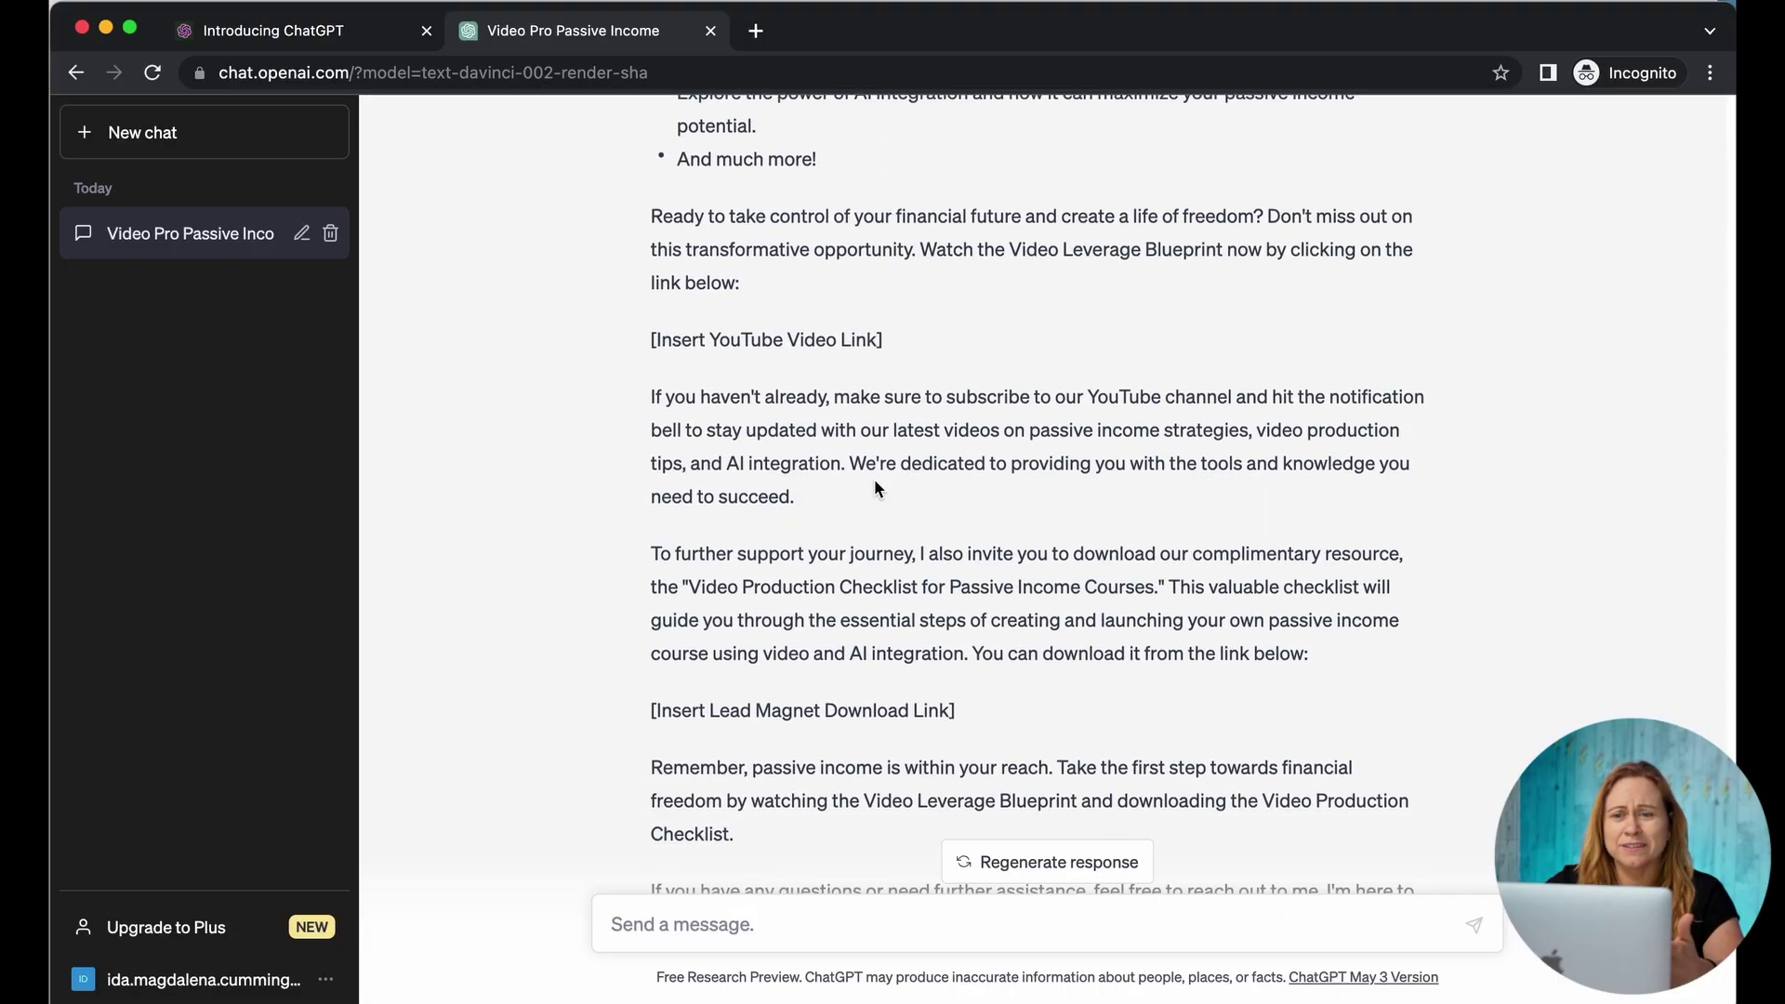
{"action": "scroll", "coordinate": [874, 478], "scroll_direction": "up", "scroll_amount": 3}
{"action": "scroll", "coordinate": [874, 478], "scroll_direction": "down", "scroll_amount": 5}
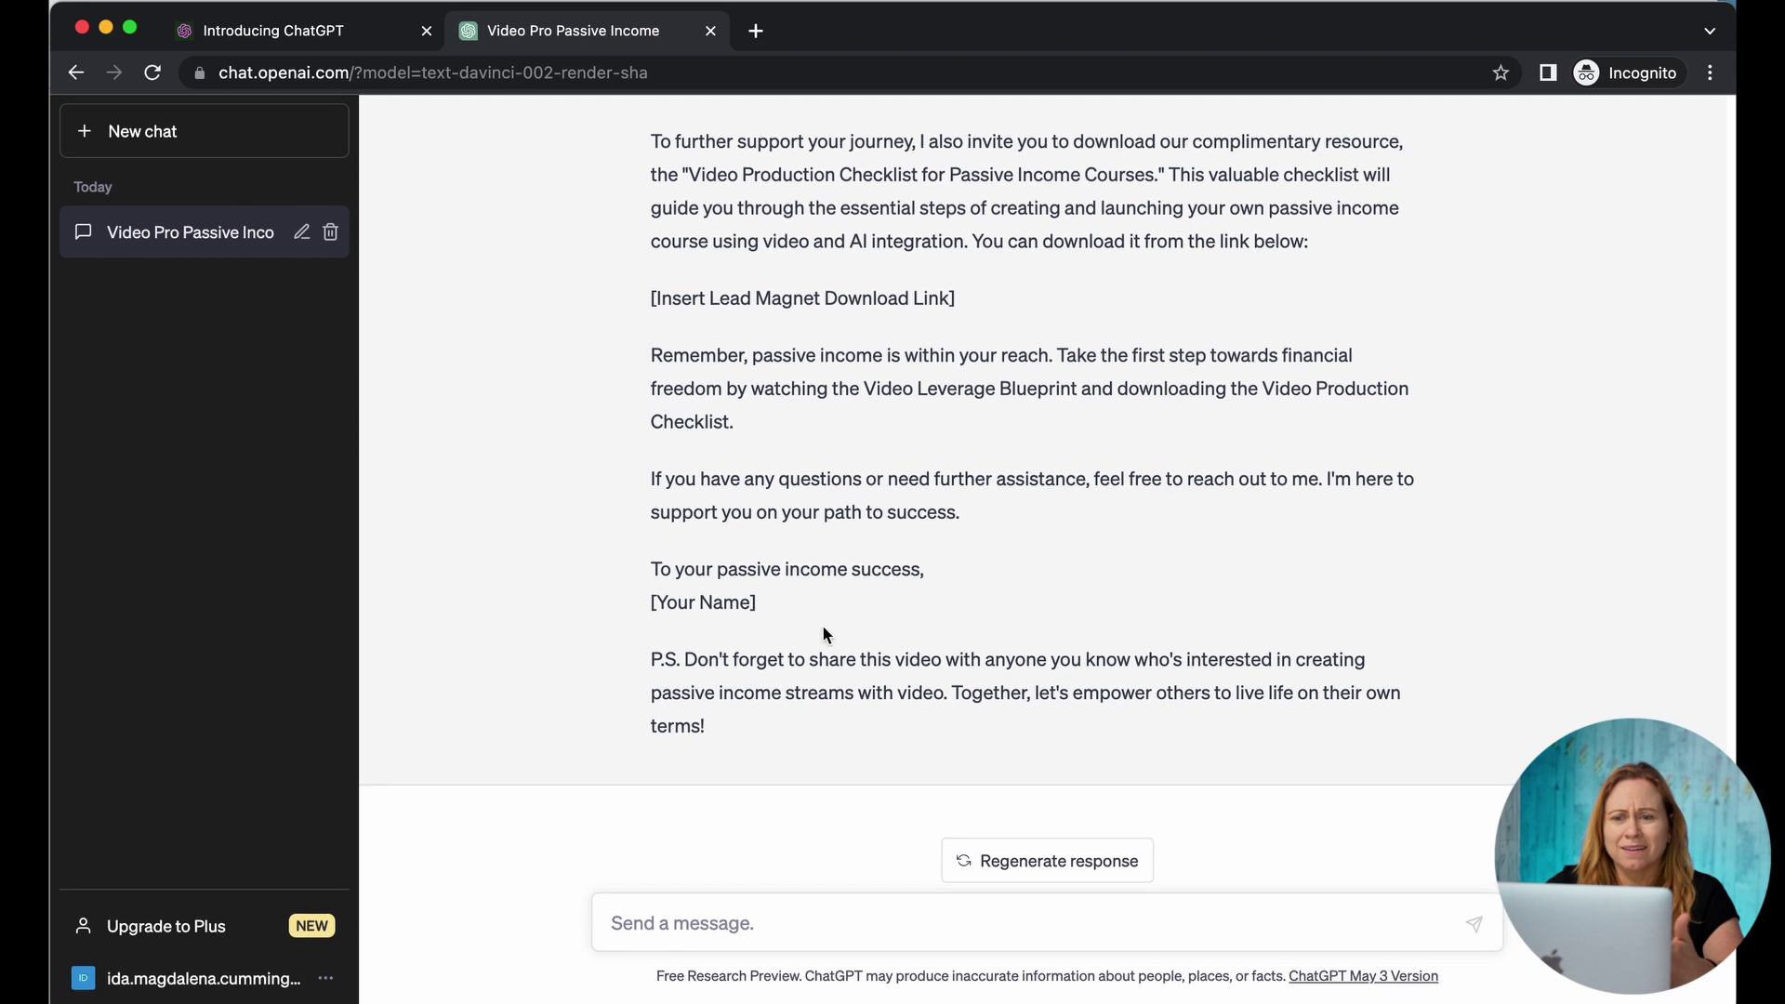
{"action": "left_click", "coordinate": [685, 927]}
{"action": "type", "text": "rewrite the above and make it shorter"}
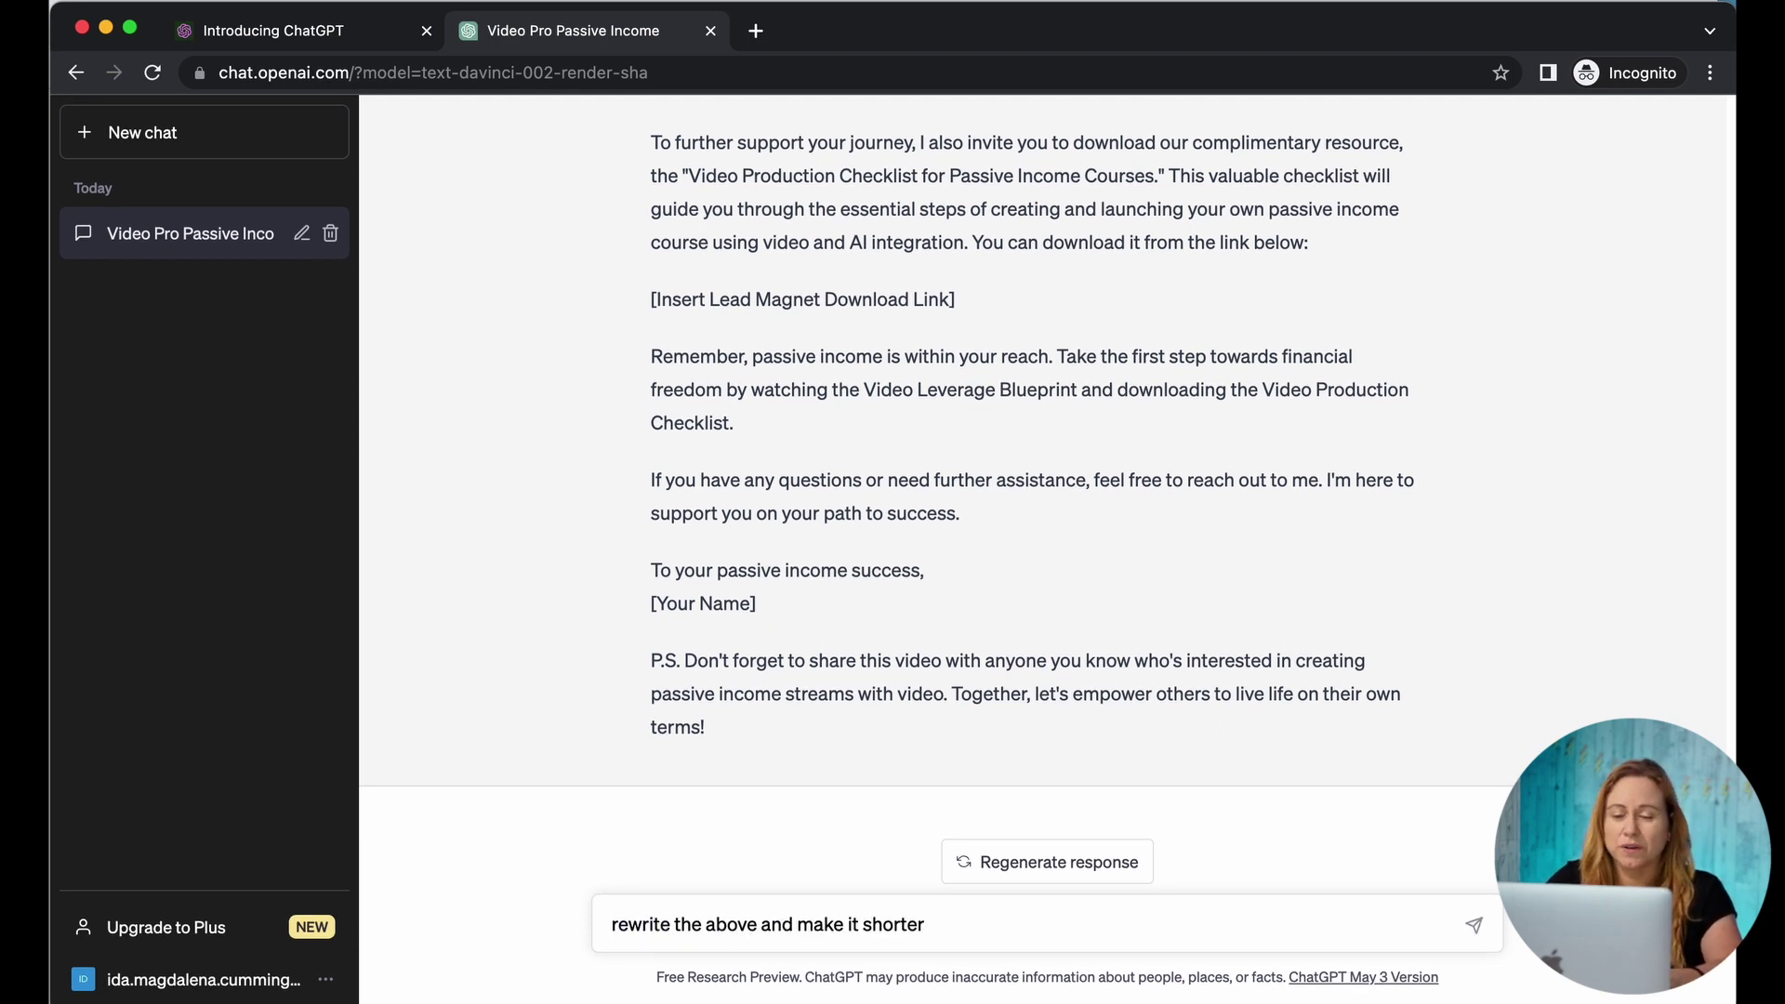
Step: Ask for the description rewritten shorter with some humor, and review the new reply
{"action": "type", "text": ", and"}
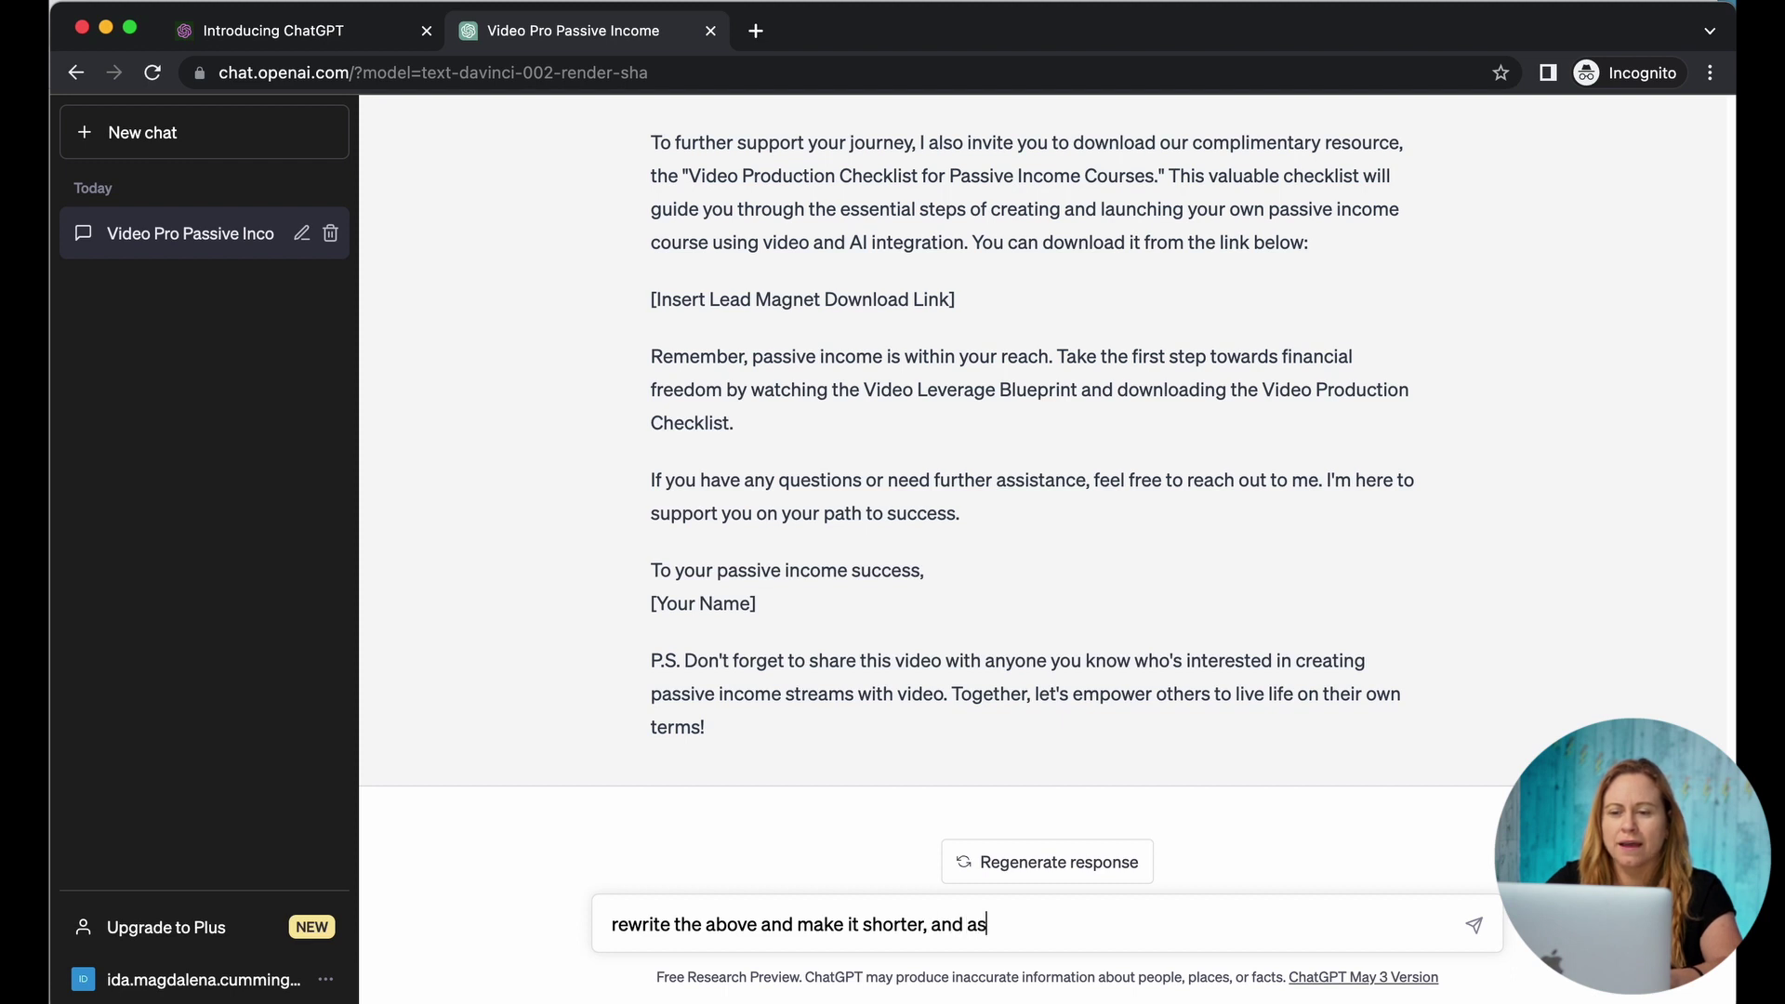
{"action": "type", "text": " add some humor"}
{"action": "key", "text": "Return"}
{"action": "scroll", "coordinate": [964, 576], "scroll_direction": "up", "scroll_amount": 4}
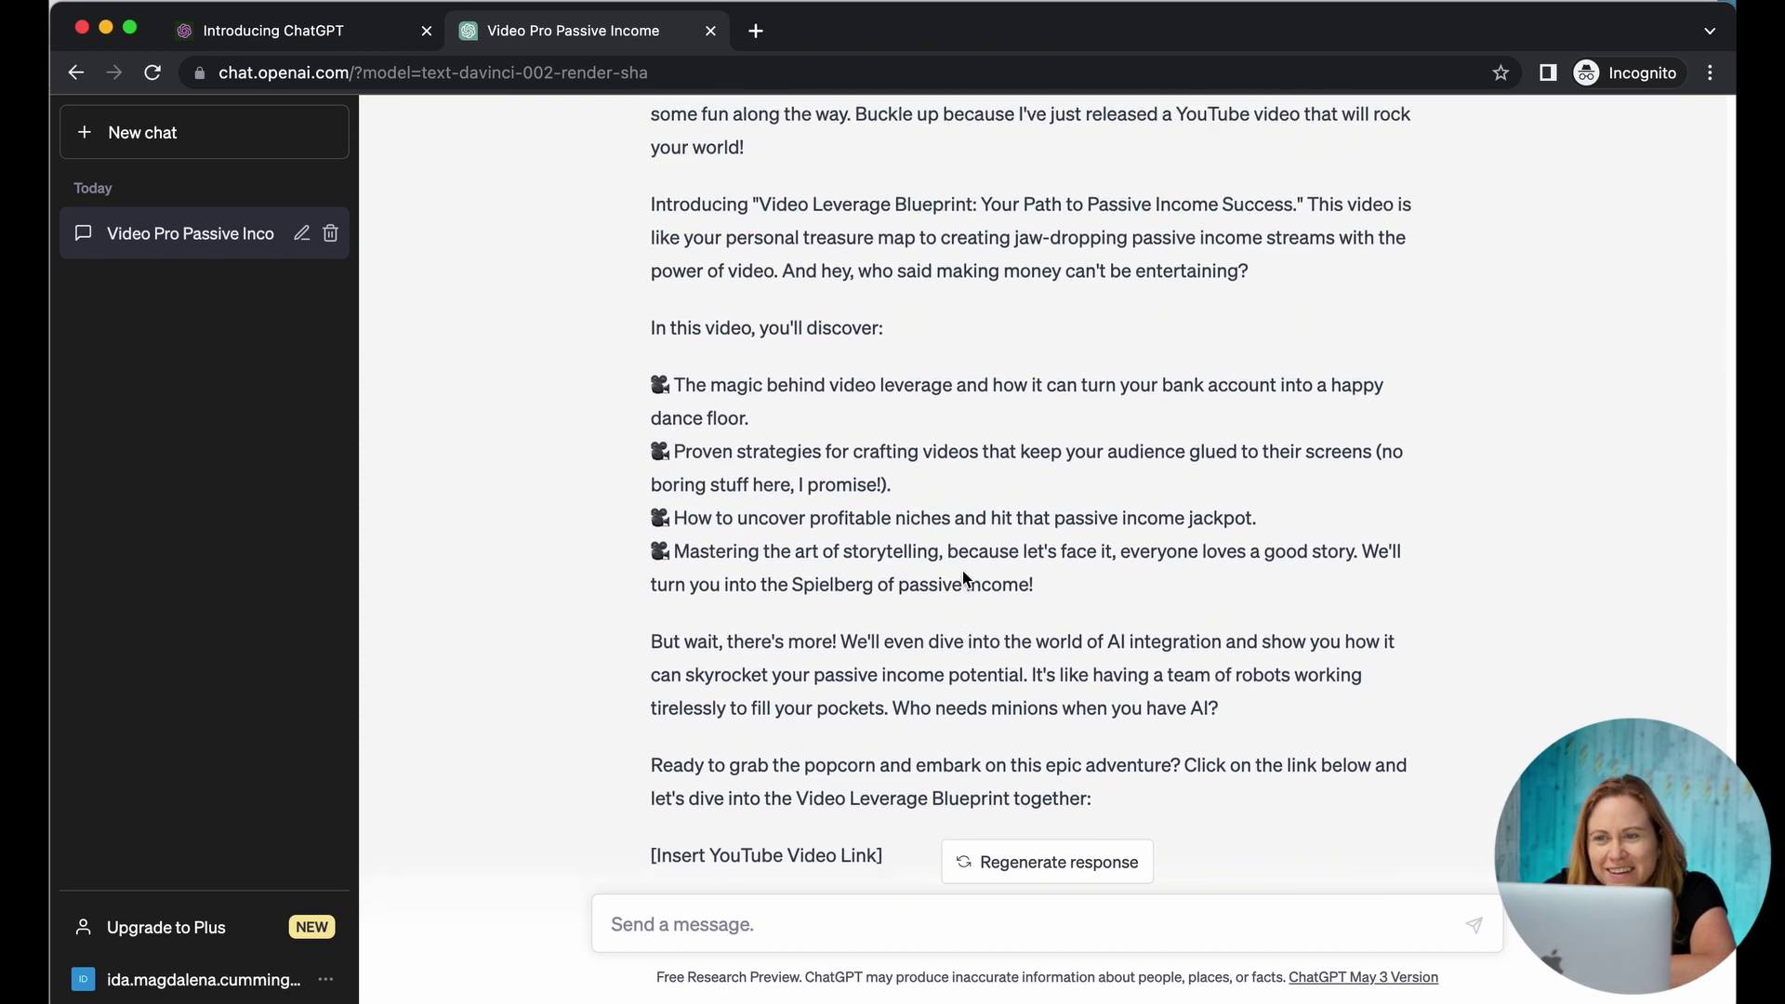
{"action": "scroll", "coordinate": [964, 578], "scroll_direction": "down", "scroll_amount": 4}
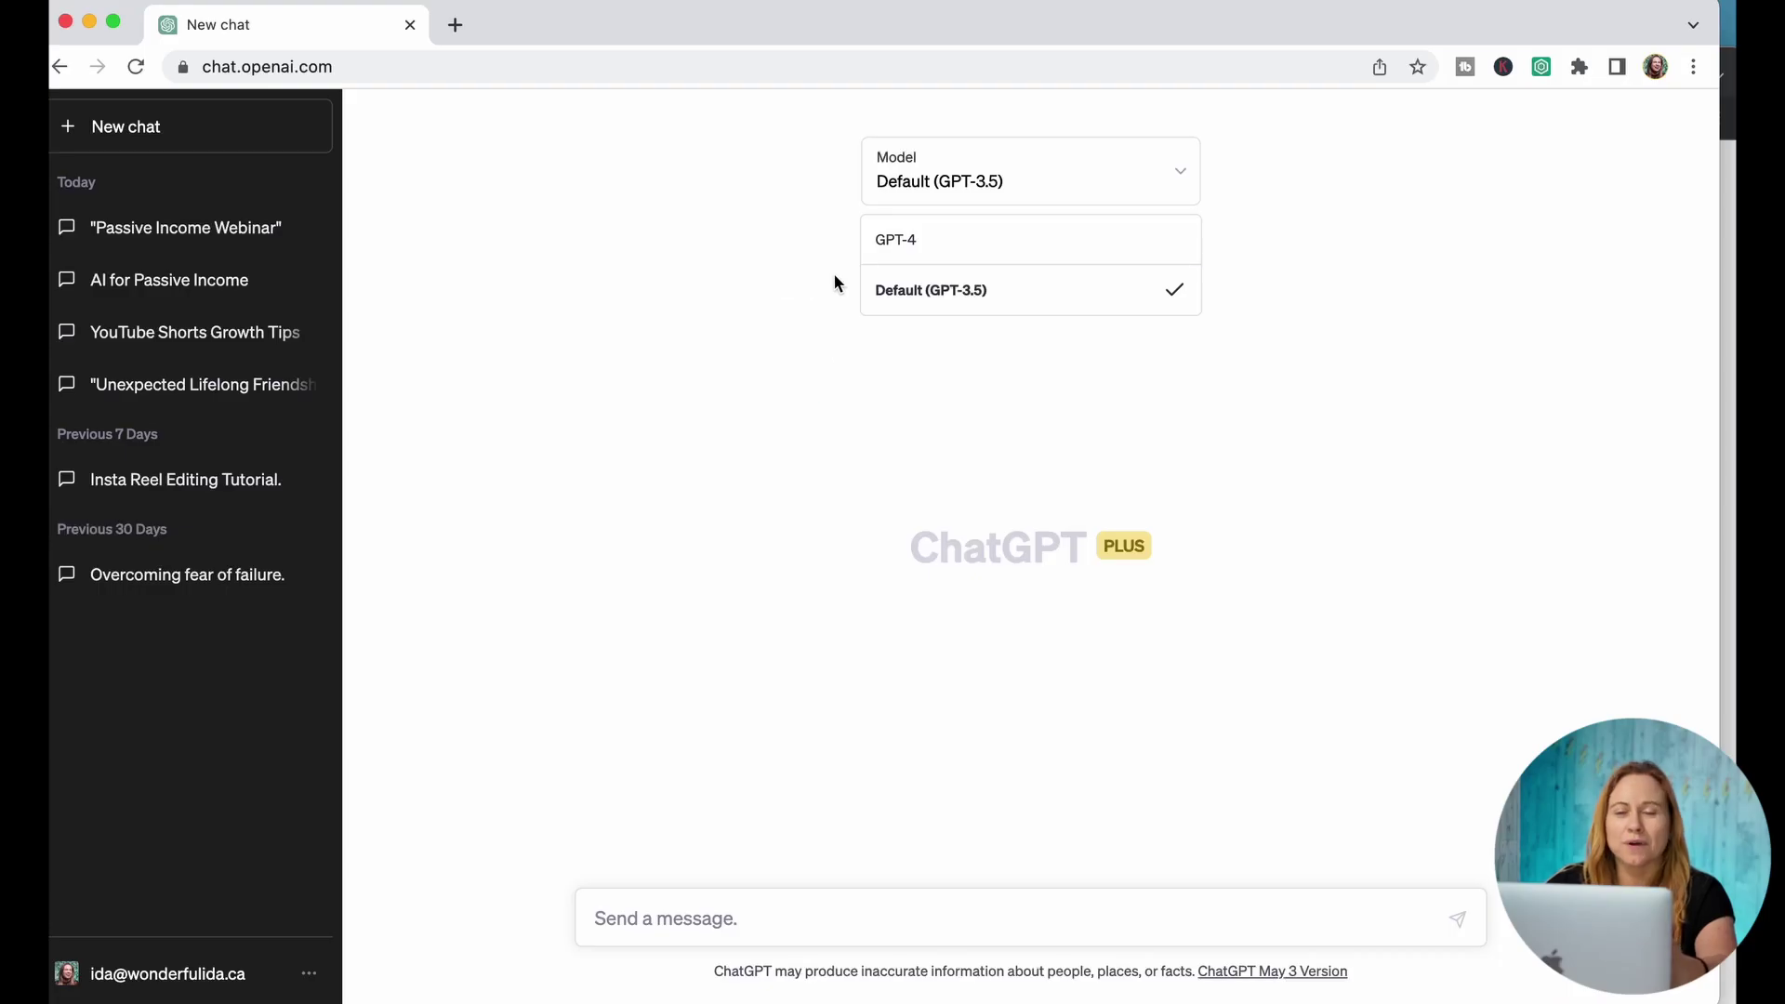
Step: Set the new chat's model to GPT-4 and reopen the model list
{"action": "mouse_move", "coordinate": [936, 241]}
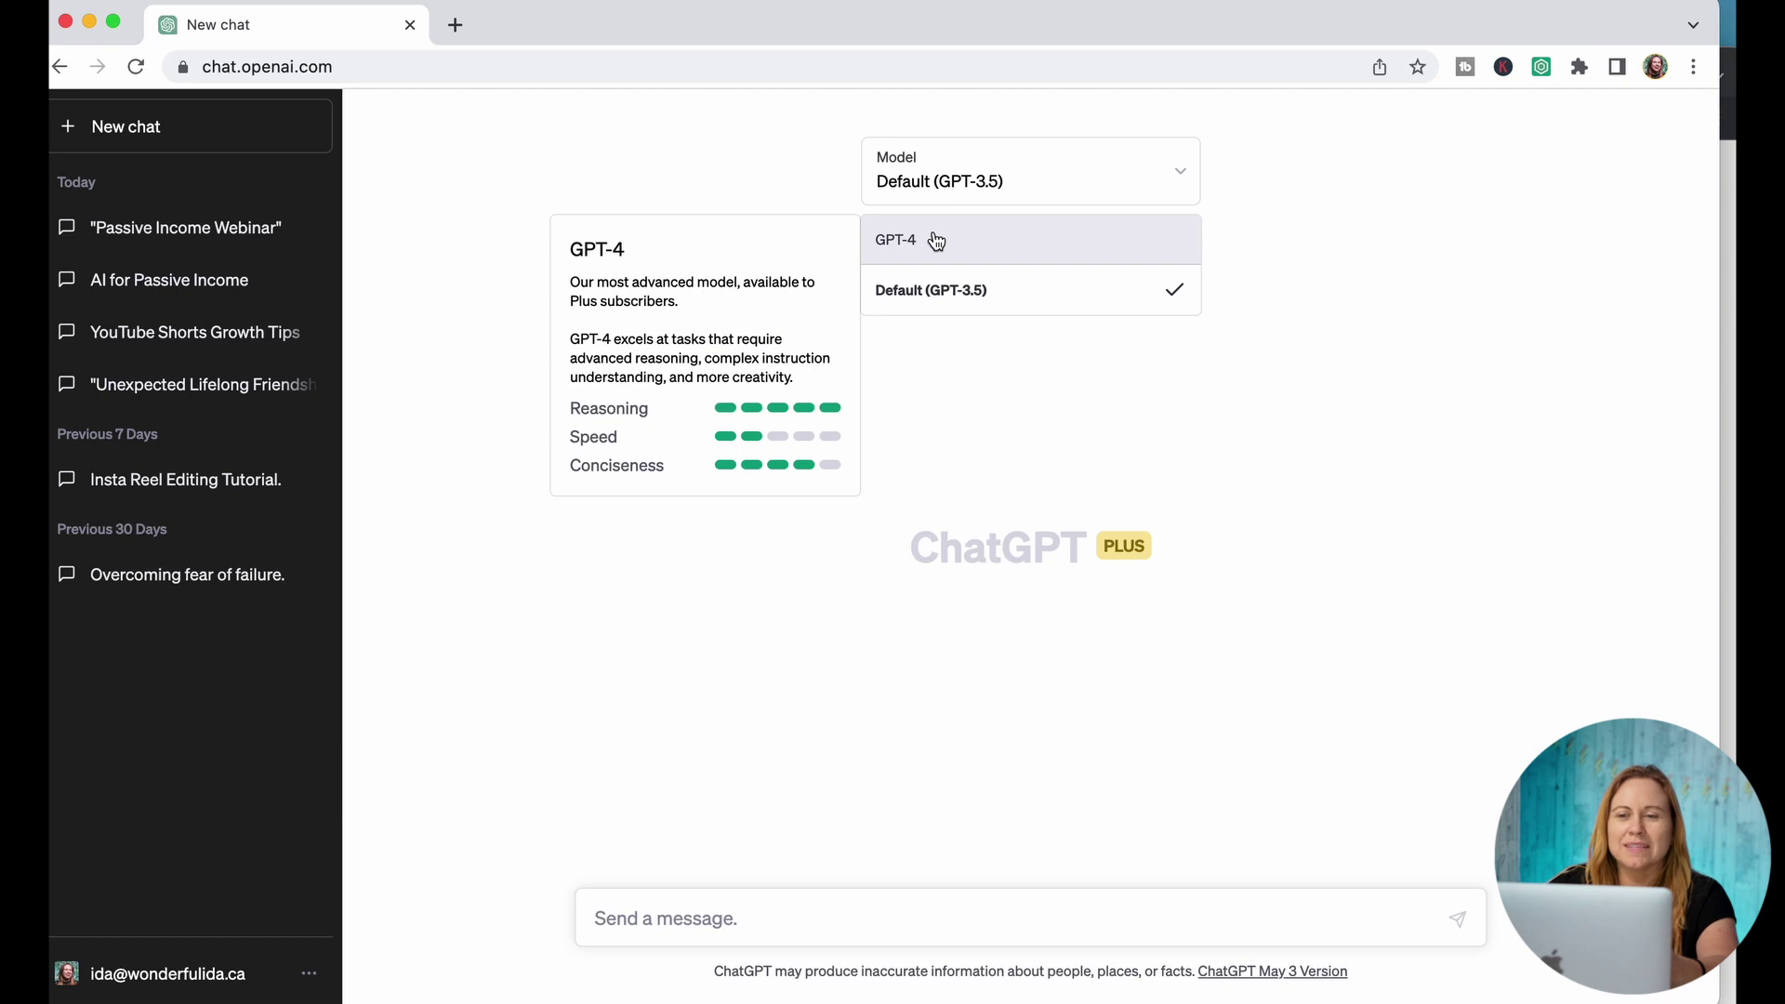
{"action": "left_click", "coordinate": [934, 239]}
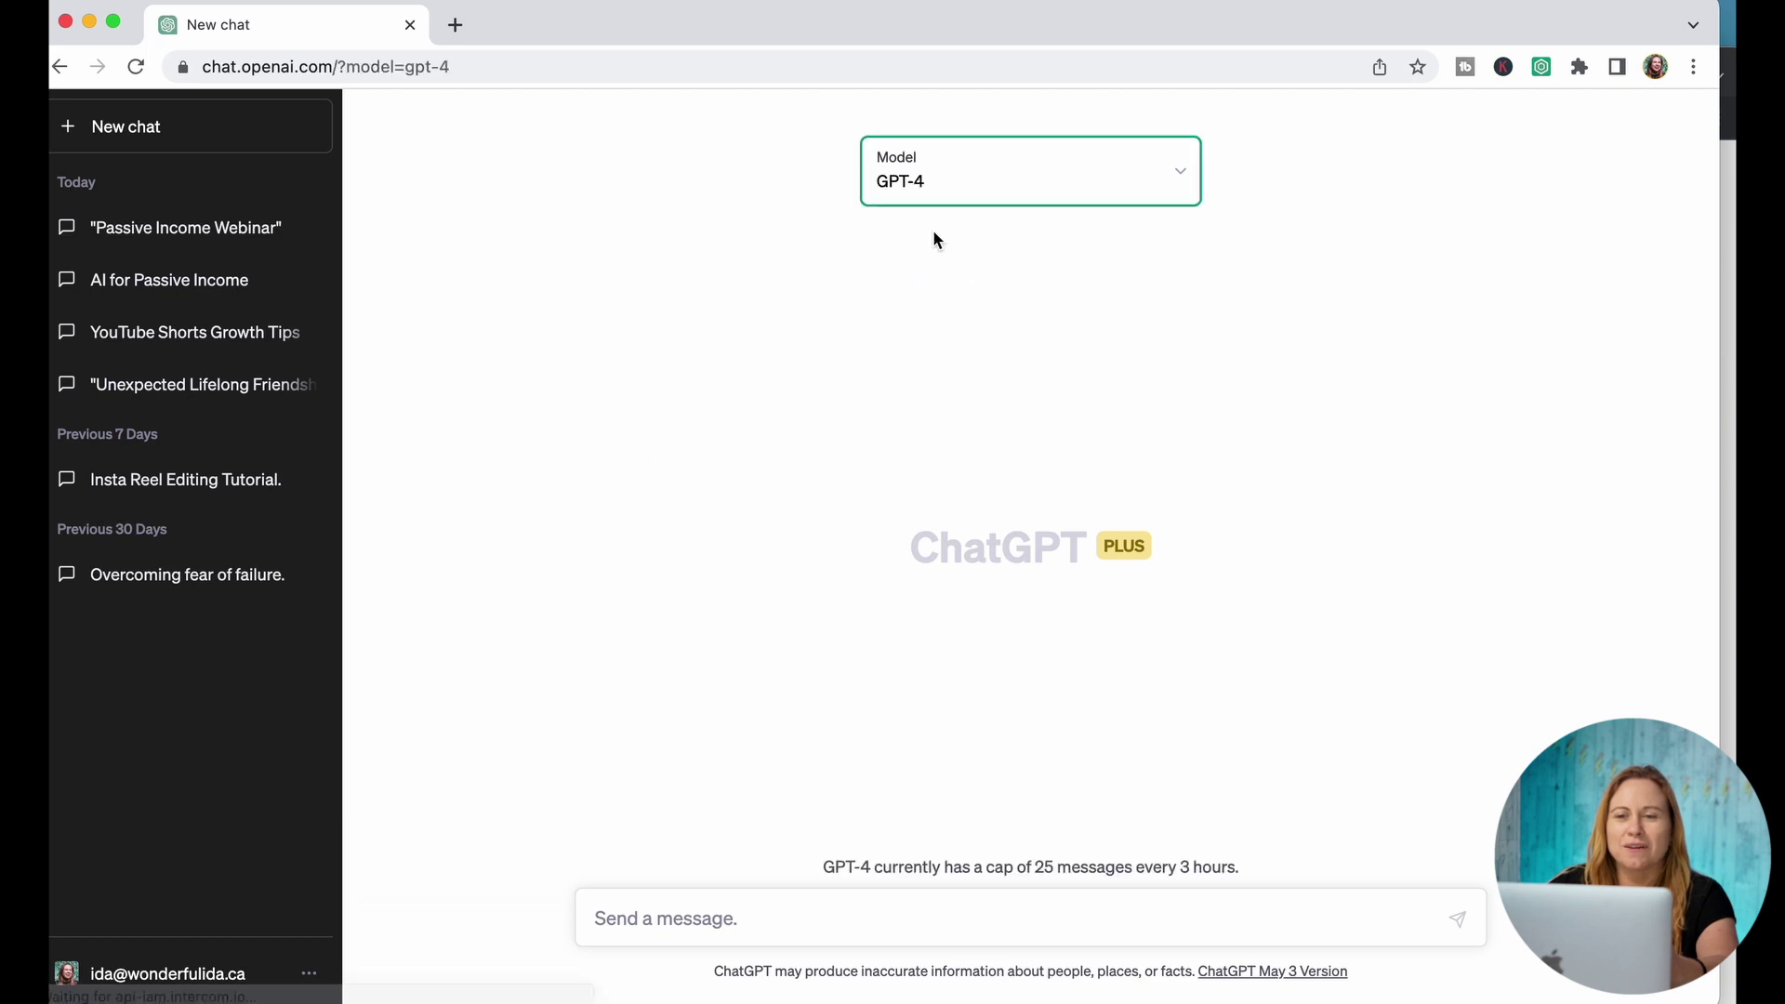
{"action": "left_click", "coordinate": [940, 181]}
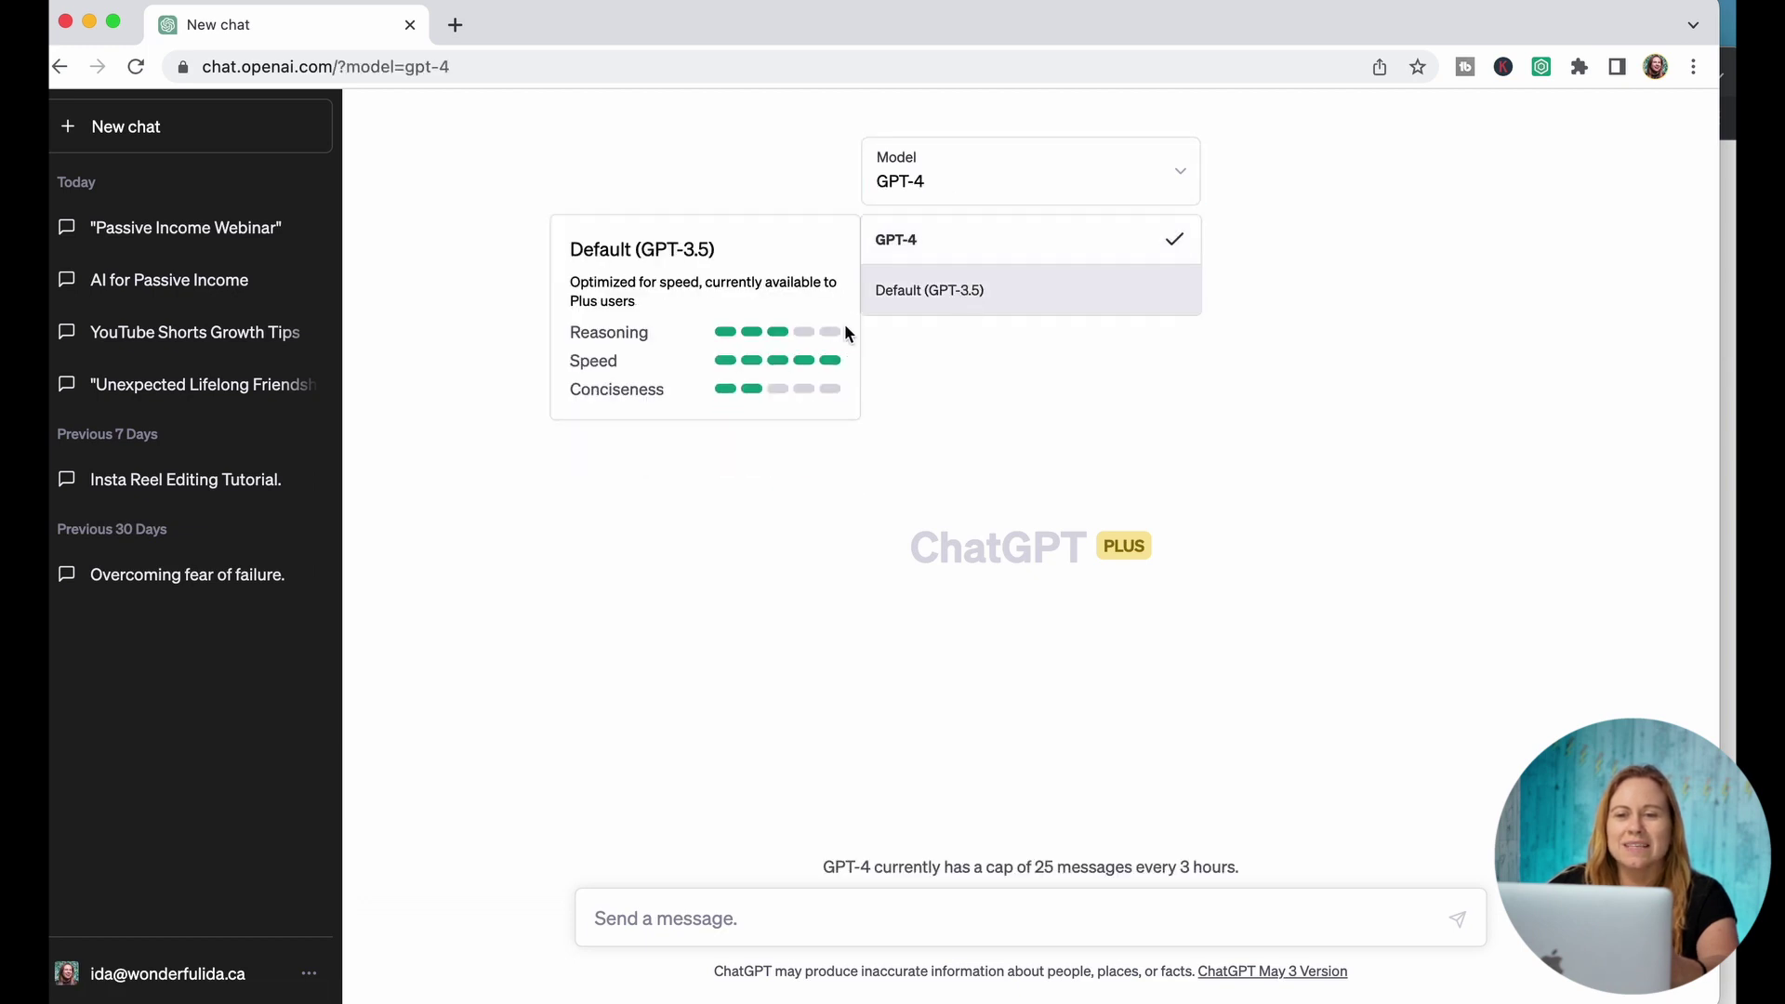